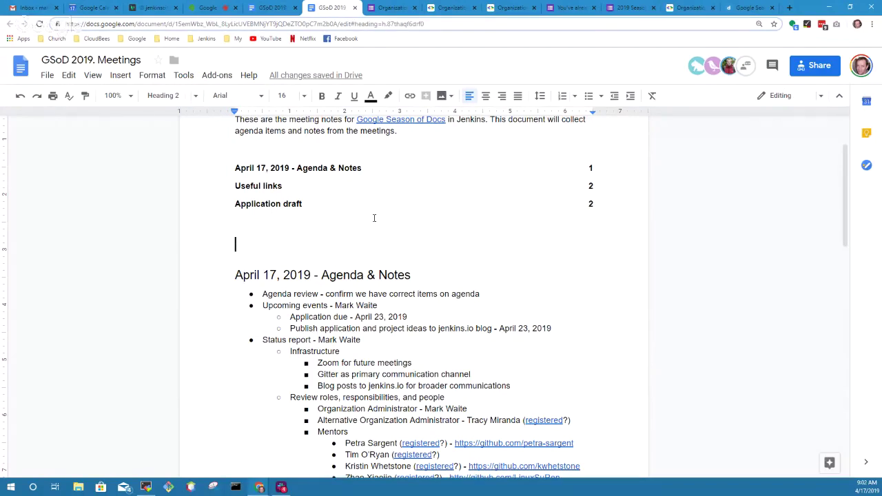
- Delete the blank line above the April 17, 2019 - Agenda & Notes heading
{"action": "key", "text": "Delete"}
{"action": "key", "text": "ctrl+z"}
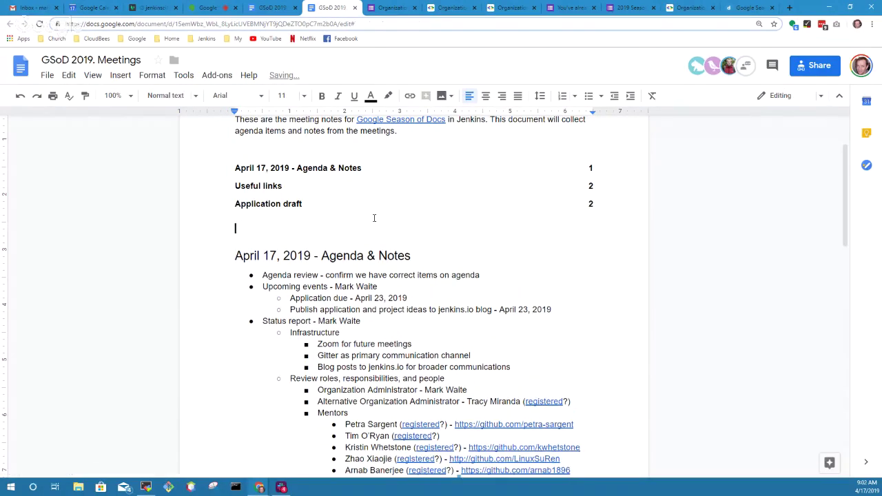
{"action": "key", "text": "Delete"}
- Highlight the Agenda review, Upcoming events and Status report agenda items in turn
{"action": "key", "text": "Down"}
{"action": "key", "text": "ctrl+shift+Right"}
{"action": "key", "text": "ctrl+shift+Right"}
{"action": "key", "text": "ctrl+shift+Left"}
{"action": "key", "text": "ctrl+shift+Right"}
{"action": "key", "text": "shift+Left"}
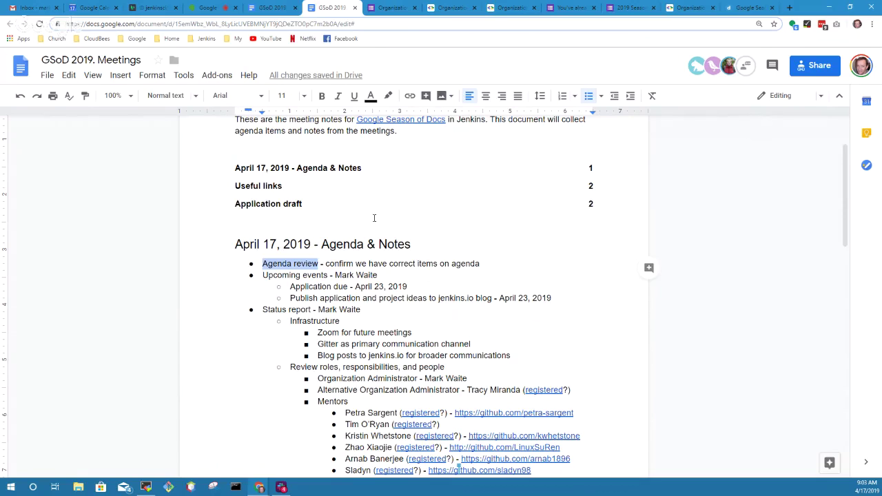
{"action": "key", "text": "Down"}
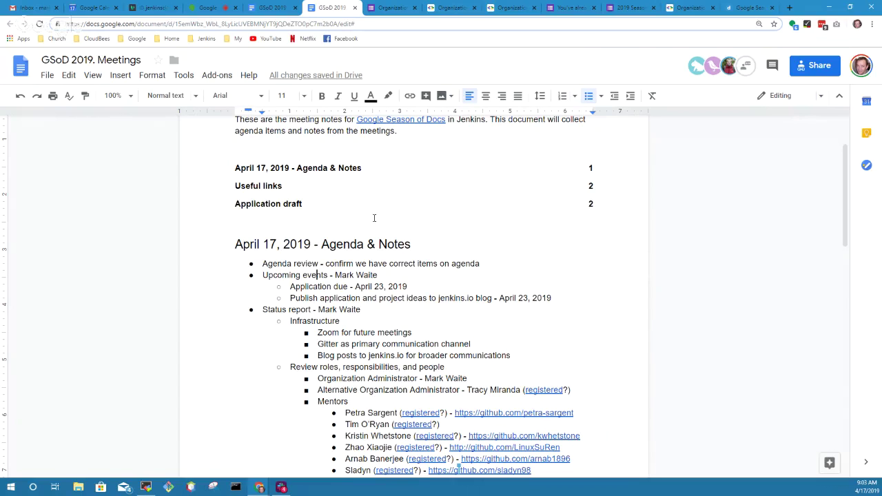
{"action": "key", "text": "Home"}
{"action": "key", "text": "ctrl+shift+Right"}
{"action": "key", "text": "ctrl+shift+Right"}
{"action": "key", "text": "shift+Left"}
{"action": "key", "text": "Down"}
{"action": "key", "text": "Down"}
{"action": "key", "text": "Down"}
{"action": "key", "text": "Home"}
{"action": "key", "text": "ctrl+shift+Right"}
{"action": "key", "text": "ctrl+shift+Right"}
{"action": "key", "text": "shift+Left"}
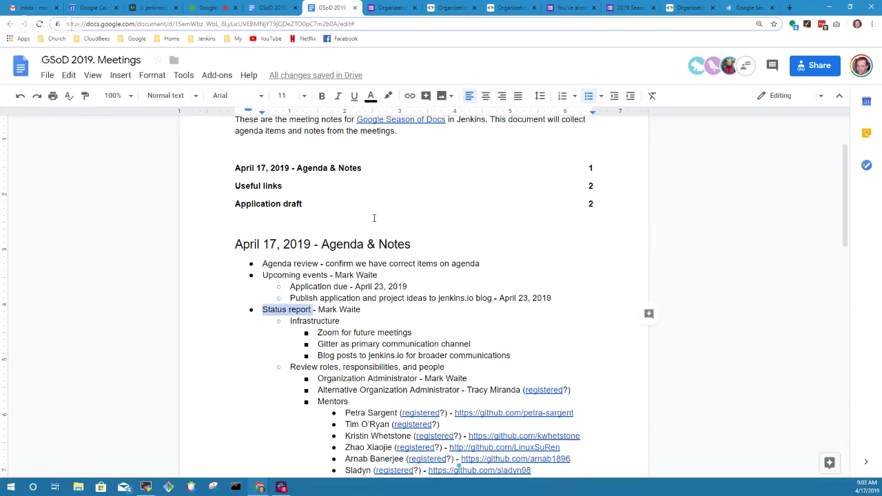
- Highlight Application status review, Review project ideas and Action item summary, stopping at Next meeting
{"action": "key", "text": "Down"}
{"action": "key", "text": "Down"}
{"action": "key", "text": "Down"}
{"action": "key", "text": "Down"}
{"action": "key", "text": "Down"}
{"action": "key", "text": "Down"}
{"action": "key", "text": "Down"}
{"action": "key", "text": "Down"}
{"action": "key", "text": "Down"}
{"action": "key", "text": "Down"}
{"action": "key", "text": "Down"}
{"action": "key", "text": "Down"}
{"action": "key", "text": "Down"}
{"action": "key", "text": "Down"}
{"action": "key", "text": "Down"}
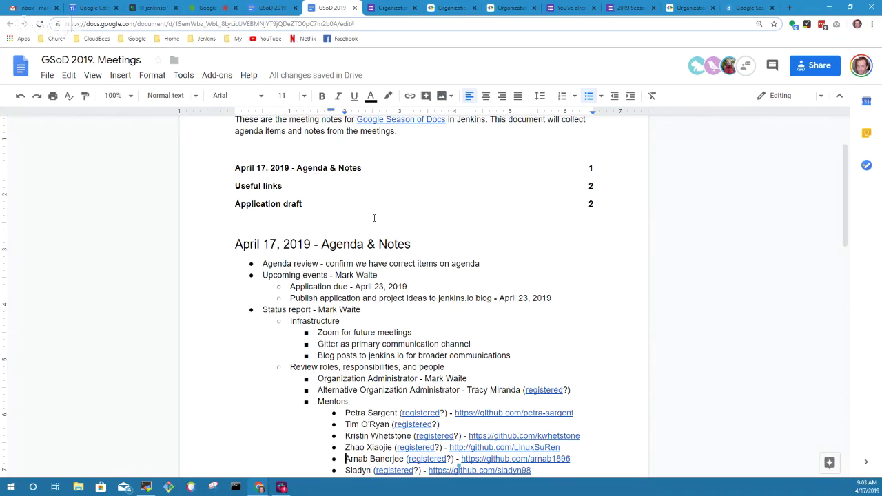
{"action": "key", "text": "Down"}
{"action": "key", "text": "Down"}
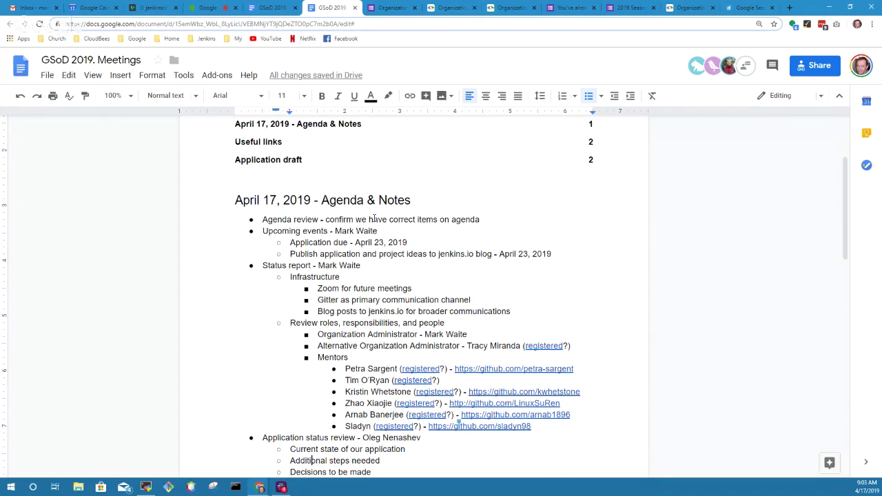
{"action": "key", "text": "Up"}
{"action": "key", "text": "Up"}
{"action": "key", "text": "Home"}
{"action": "key", "text": "ctrl+shift+Right"}
{"action": "key", "text": "shift+Left"}
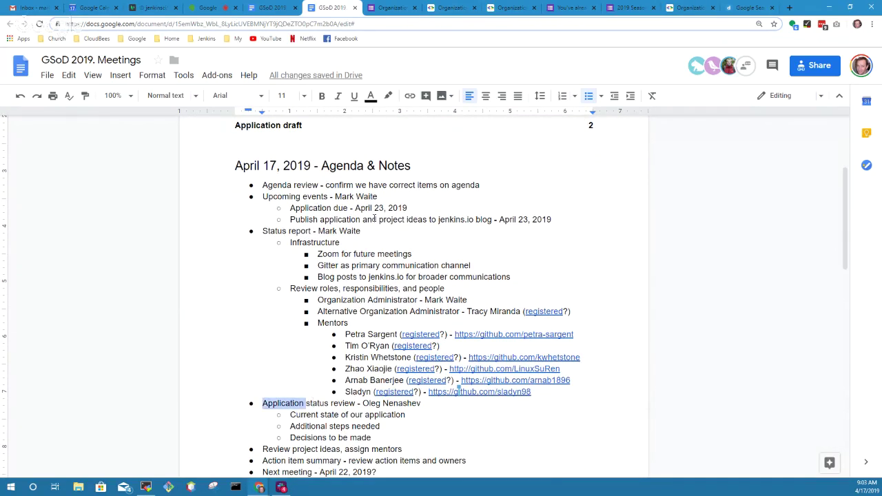
{"action": "key", "text": "ctrl+shift+Right"}
{"action": "key", "text": "ctrl+shift+Right"}
{"action": "key", "text": "shift+Left"}
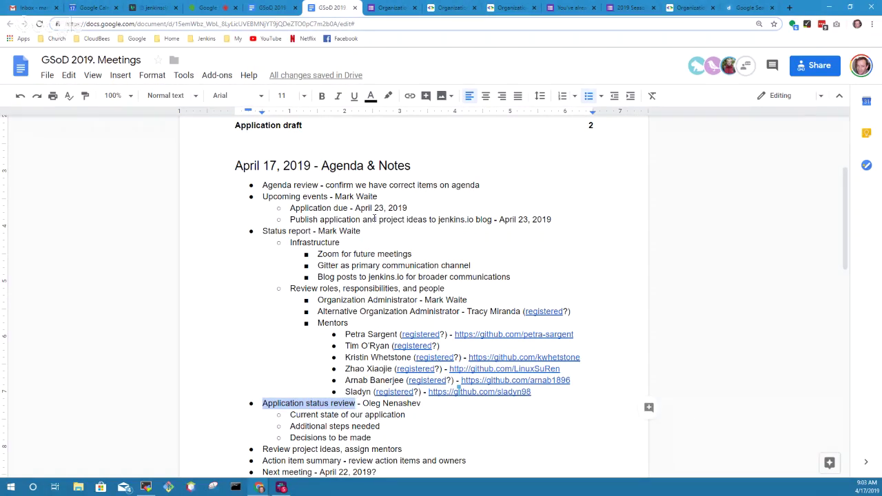
{"action": "key", "text": "Down"}
{"action": "key", "text": "Down"}
{"action": "key", "text": "Down"}
{"action": "key", "text": "Down"}
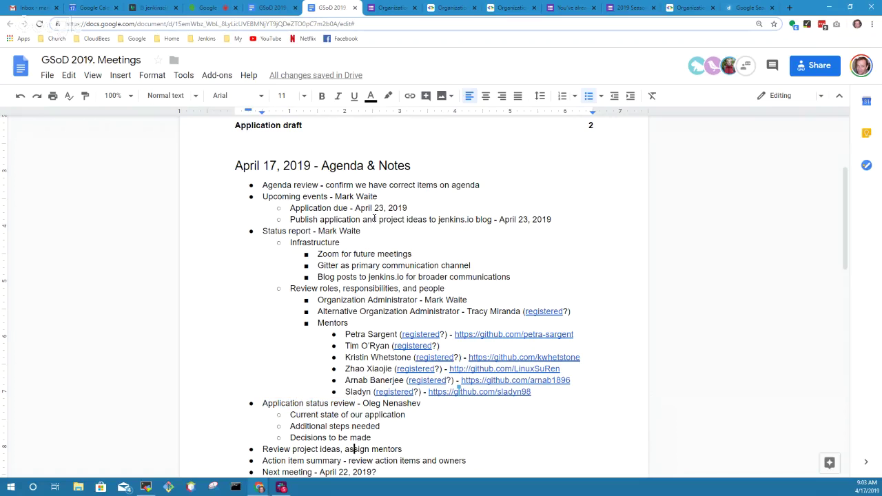
{"action": "key", "text": "Home"}
{"action": "key", "text": "ctrl+shift+Right"}
{"action": "key", "text": "ctrl+shift+Right"}
{"action": "key", "text": "ctrl+shift+Right"}
{"action": "key", "text": "ctrl+shift+Right"}
{"action": "key", "text": "ctrl+shift+Right"}
{"action": "key", "text": "ctrl+shift+Right"}
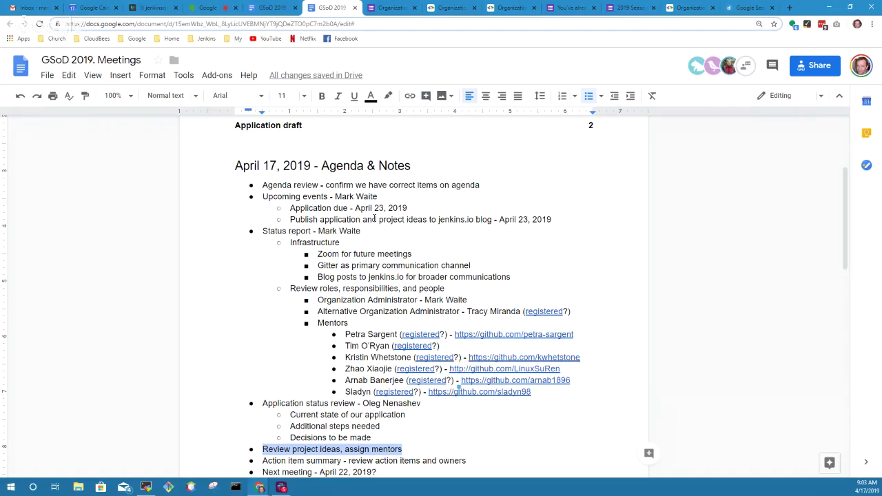
{"action": "key", "text": "Down"}
{"action": "scroll", "coordinate": [374, 220], "scroll_direction": "down", "scroll_amount": 1}
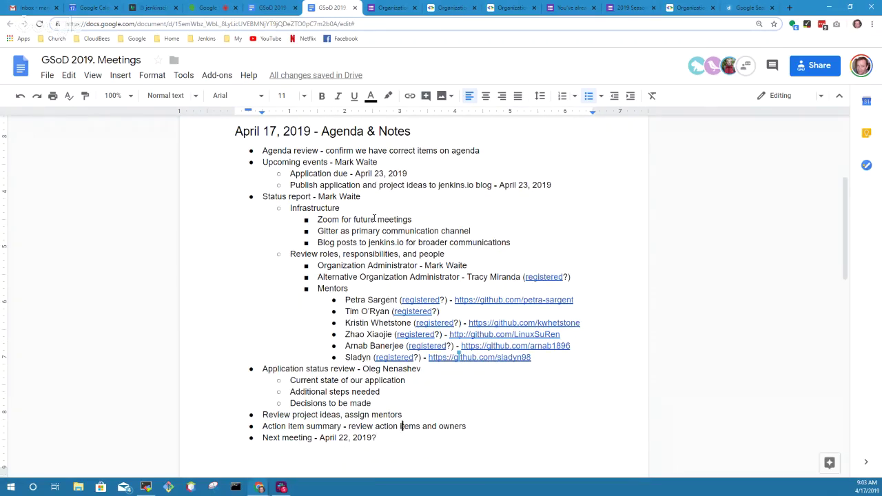
{"action": "key", "text": "Home"}
{"action": "key", "text": "shift+End"}
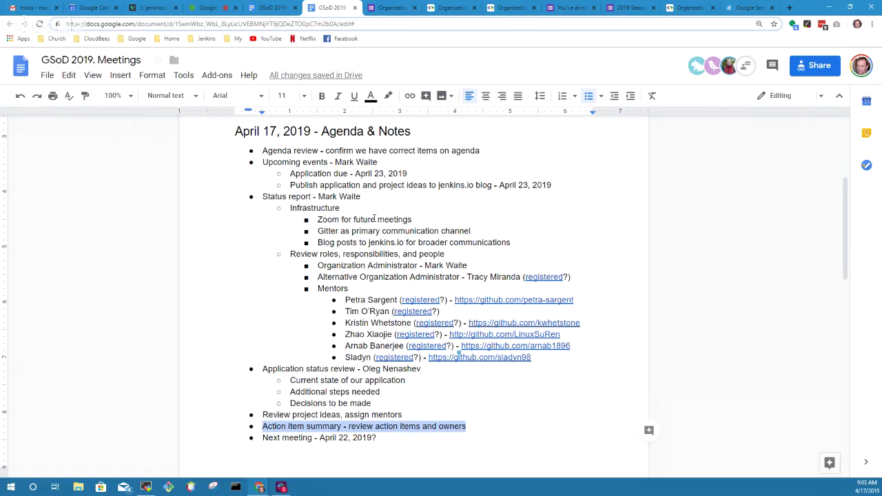
{"action": "key", "text": "Down"}
{"action": "key", "text": "Home"}
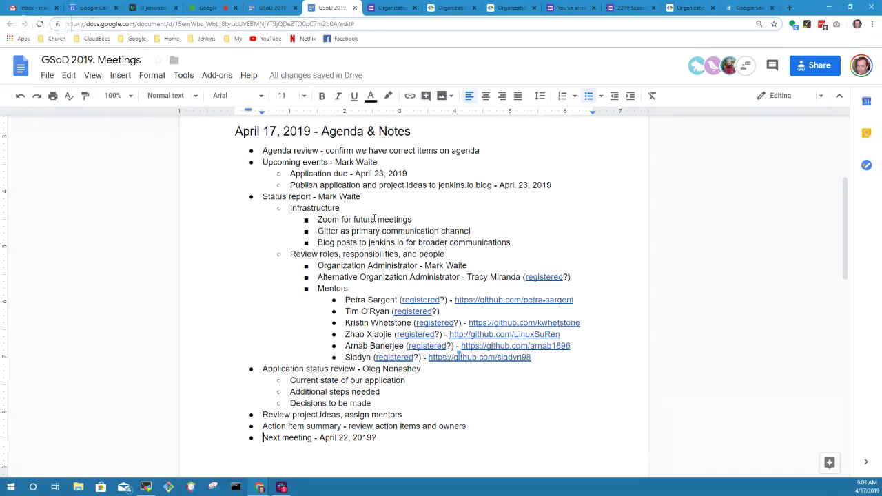
- Highlight the Next meeting line and review the agenda items above it
{"action": "key", "text": "shift+End"}
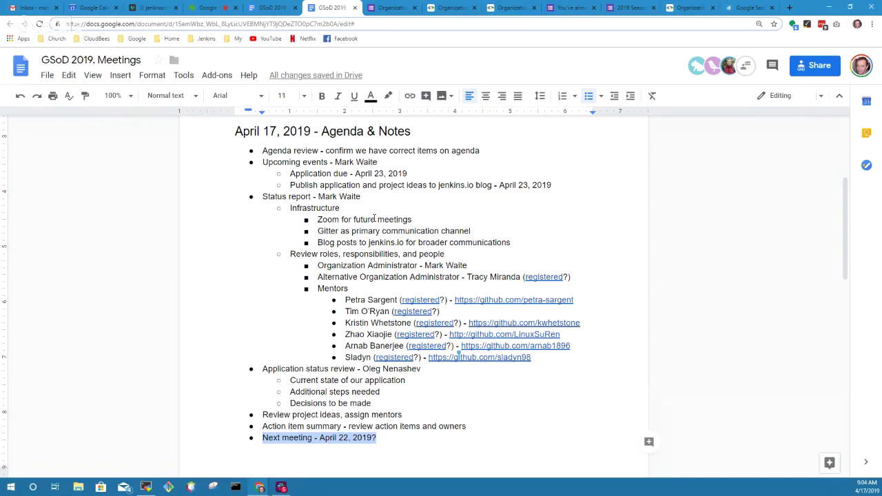
{"action": "key", "text": "Up"}
{"action": "key", "text": "Up"}
{"action": "key", "text": "Up"}
{"action": "key", "text": "Up"}
{"action": "key", "text": "Up"}
{"action": "key", "text": "Up"}
{"action": "key", "text": "Up"}
{"action": "key", "text": "Up"}
{"action": "key", "text": "Up"}
{"action": "key", "text": "Up"}
{"action": "key", "text": "Up"}
{"action": "key", "text": "Up"}
{"action": "key", "text": "Up"}
{"action": "key", "text": "Up"}
{"action": "key", "text": "Up"}
{"action": "key", "text": "Up"}
{"action": "key", "text": "Up"}
{"action": "key", "text": "Up"}
{"action": "key", "text": "Up"}
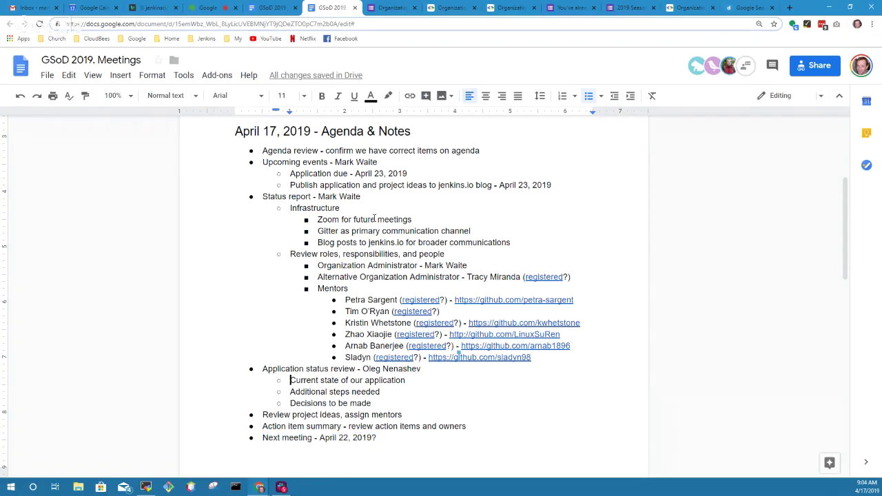
{"action": "key", "text": "Up"}
{"action": "key", "text": "Up"}
{"action": "key", "text": "Down"}
{"action": "key", "text": "Down"}
{"action": "key", "text": "Down"}
{"action": "key", "text": "Down"}
{"action": "key", "text": "Down"}
{"action": "key", "text": "Down"}
{"action": "key", "text": "Down"}
{"action": "key", "text": "Down"}
{"action": "key", "text": "Down"}
{"action": "key", "text": "Down"}
{"action": "key", "text": "Down"}
{"action": "key", "text": "Down"}
{"action": "key", "text": "Down"}
{"action": "key", "text": "Down"}
{"action": "key", "text": "Down"}
{"action": "key", "text": "Down"}
{"action": "key", "text": "Down"}
{"action": "key", "text": "Down"}
{"action": "key", "text": "Down"}
{"action": "key", "text": "Down"}
{"action": "key", "text": "Down"}
- Add an indented 'Introductions - Who we are, where we're from, etc.' bullet under Next meeting
{"action": "key", "text": "End"}
{"action": "key", "text": "Return"}
{"action": "key", "text": "Tab"}
{"action": "type", "text": "Introductions - Who we are, where we're from, etc."}
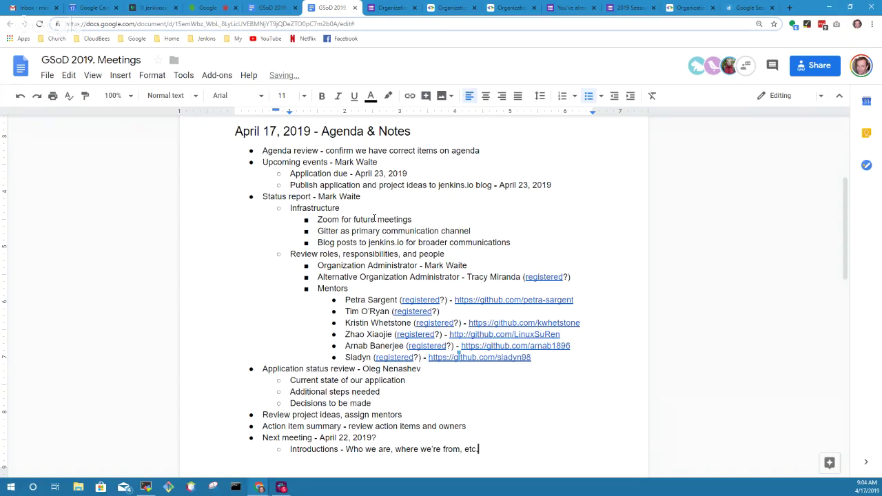
{"action": "key", "text": "Up"}
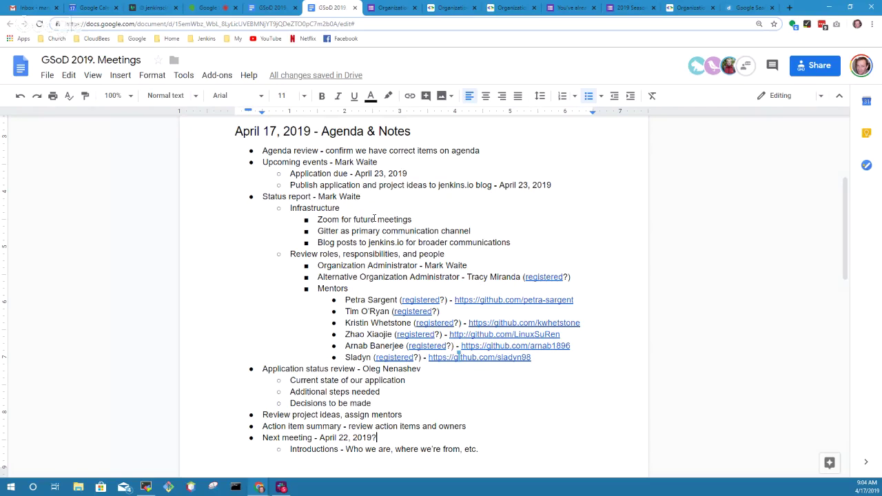
- Cut the Application status review block and paste it above Status report
{"action": "key", "text": "Up"}
{"action": "key", "text": "Up"}
{"action": "key", "text": "Up"}
{"action": "key", "text": "Up"}
{"action": "key", "text": "End"}
{"action": "key", "text": "Home"}
{"action": "key", "text": "shift+Down"}
{"action": "key", "text": "shift+Down"}
{"action": "key", "text": "shift+Down"}
{"action": "key", "text": "shift+Down"}
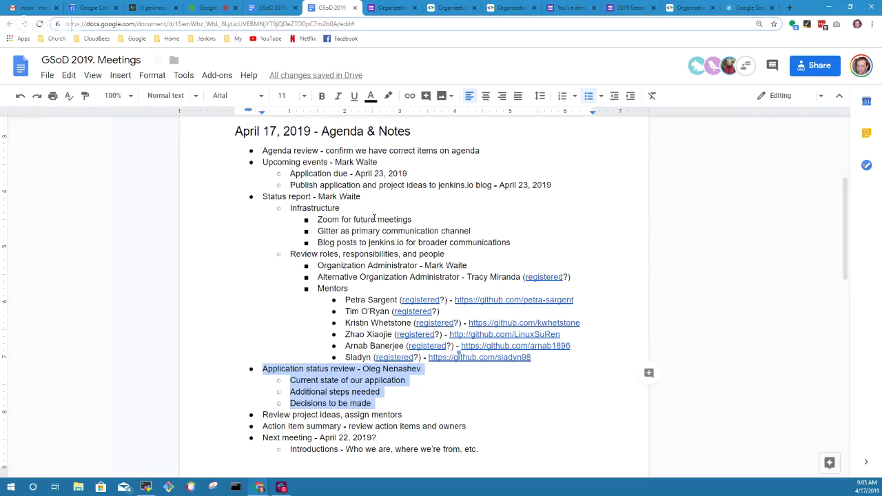
{"action": "key", "text": "Left"}
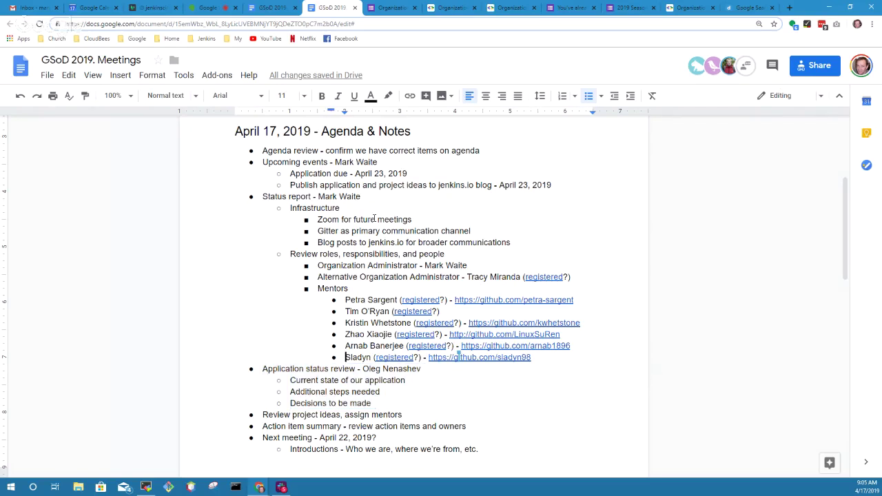
{"action": "key", "text": "shift+Down"}
{"action": "key", "text": "shift+Down"}
{"action": "key", "text": "shift+Down"}
{"action": "key", "text": "shift+Down"}
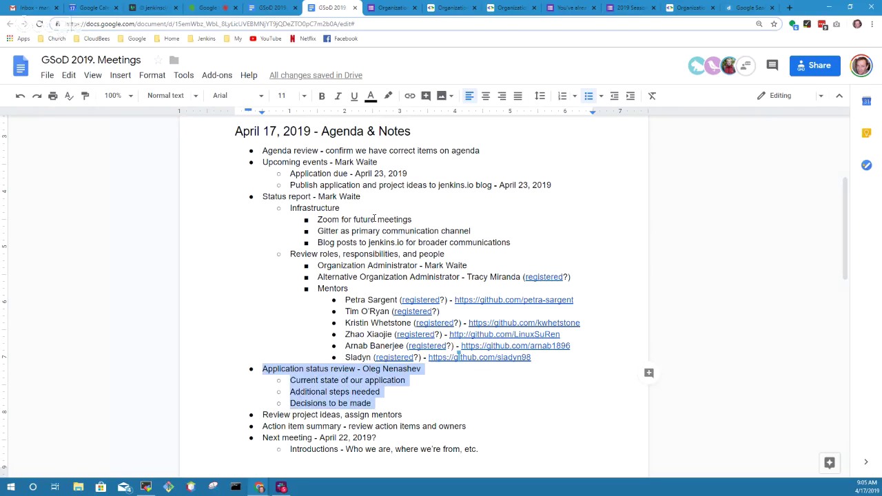
{"action": "key", "text": "Up"}
{"action": "key", "text": "Up"}
{"action": "key", "text": "Up"}
{"action": "key", "text": "Up"}
{"action": "key", "text": "Up"}
{"action": "key", "text": "Up"}
{"action": "key", "text": "Up"}
{"action": "key", "text": "Up"}
{"action": "key", "text": "Up"}
{"action": "key", "text": "Up"}
{"action": "key", "text": "Up"}
{"action": "key", "text": "Up"}
{"action": "key", "text": "Up"}
{"action": "key", "text": "Down"}
{"action": "key", "text": "Down"}
{"action": "key", "text": "Down"}
{"action": "key", "text": "Down"}
{"action": "key", "text": "Down"}
{"action": "key", "text": "Down"}
{"action": "key", "text": "Down"}
{"action": "key", "text": "Down"}
{"action": "key", "text": "Down"}
{"action": "key", "text": "Down"}
{"action": "key", "text": "Down"}
{"action": "key", "text": "Down"}
{"action": "key", "text": "Down"}
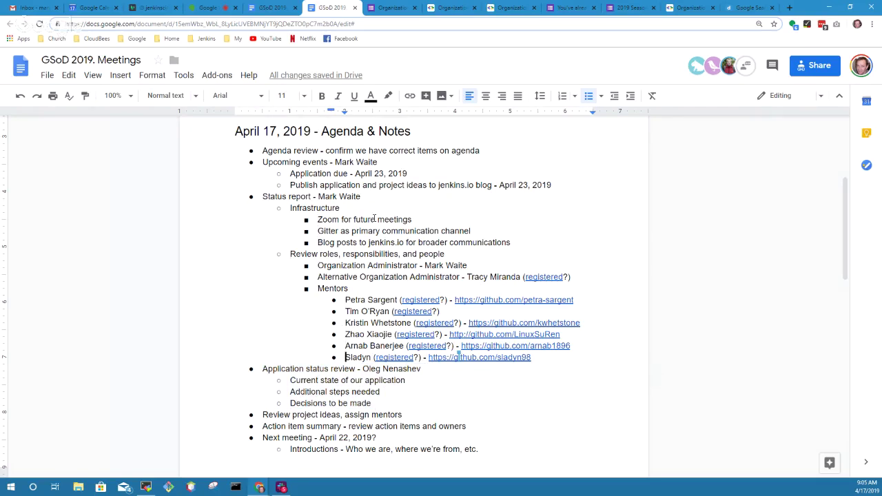
{"action": "key", "text": "shift+End"}
{"action": "key", "text": "shift+Down"}
{"action": "key", "text": "shift+Down"}
{"action": "key", "text": "shift+Down"}
{"action": "key", "text": "ctrl+c"}
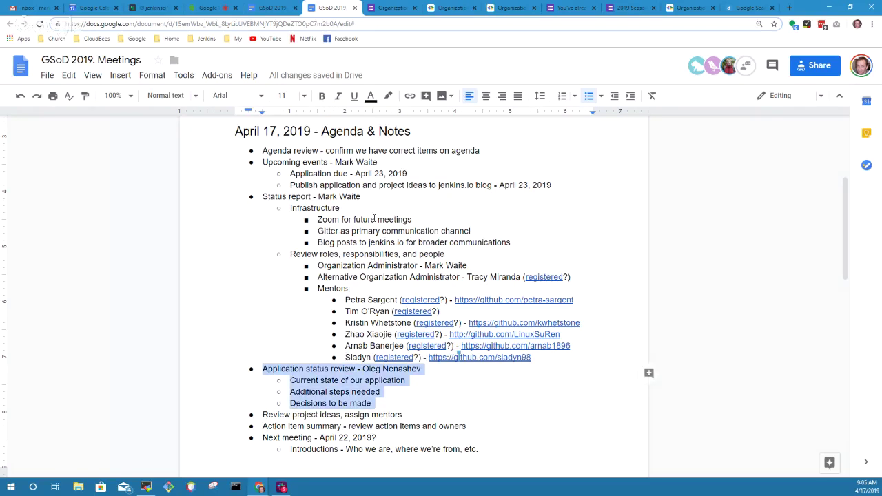
{"action": "key", "text": "BackSpace"}
{"action": "key", "text": "Up"}
{"action": "key", "text": "Up"}
{"action": "key", "text": "Up"}
{"action": "key", "text": "Up"}
{"action": "key", "text": "Up"}
{"action": "key", "text": "Up"}
{"action": "key", "text": "Up"}
{"action": "key", "text": "Up"}
{"action": "key", "text": "Up"}
{"action": "key", "text": "Up"}
{"action": "key", "text": "Up"}
{"action": "key", "text": "Up"}
{"action": "key", "text": "Up"}
{"action": "key", "text": "Up"}
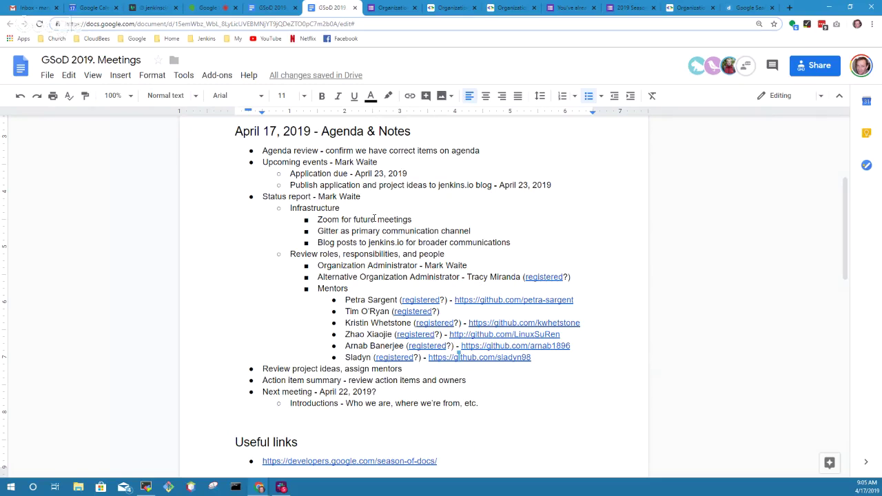
{"action": "key", "text": "ctrl+v"}
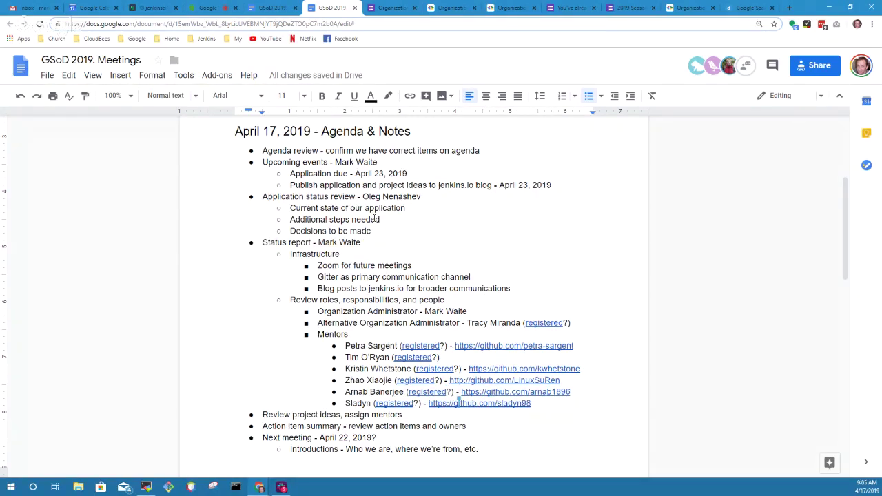
- Highlight the April 23, 2019 due date and the Publish application line
{"action": "key", "text": "Up"}
{"action": "key", "text": "Up"}
{"action": "key", "text": "Up"}
{"action": "key", "text": "End"}
{"action": "key", "text": "Up"}
{"action": "key", "text": "Up"}
{"action": "key", "text": "Up"}
{"action": "key", "text": "Left"}
{"action": "key", "text": "Left"}
{"action": "key", "text": "Left"}
{"action": "key", "text": "Left"}
{"action": "key", "text": "Left"}
{"action": "key", "text": "Left"}
{"action": "key", "text": "Left"}
{"action": "key", "text": "Left"}
{"action": "key", "text": "Left"}
{"action": "key", "text": "Left"}
{"action": "key", "text": "Left"}
{"action": "key", "text": "Left"}
{"action": "key", "text": "Left"}
{"action": "key", "text": "Left"}
{"action": "key", "text": "shift+End"}
{"action": "key", "text": "Down"}
{"action": "key", "text": "Home"}
{"action": "key", "text": "shift+End"}
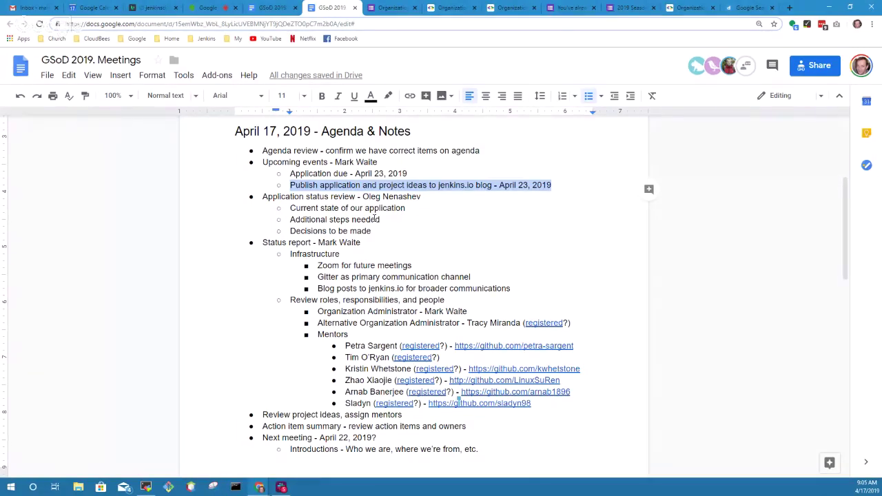
- Highlight the Application status review heading line of the moved block
{"action": "key", "text": "Left"}
{"action": "key", "text": "End"}
{"action": "key", "text": "Home"}
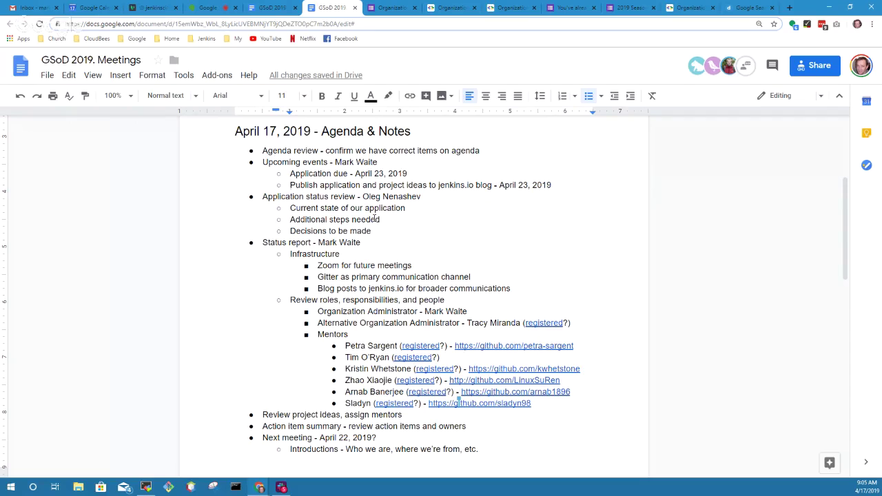
{"action": "key", "text": "Down"}
{"action": "key", "text": "Home"}
{"action": "key", "text": "shift+End"}
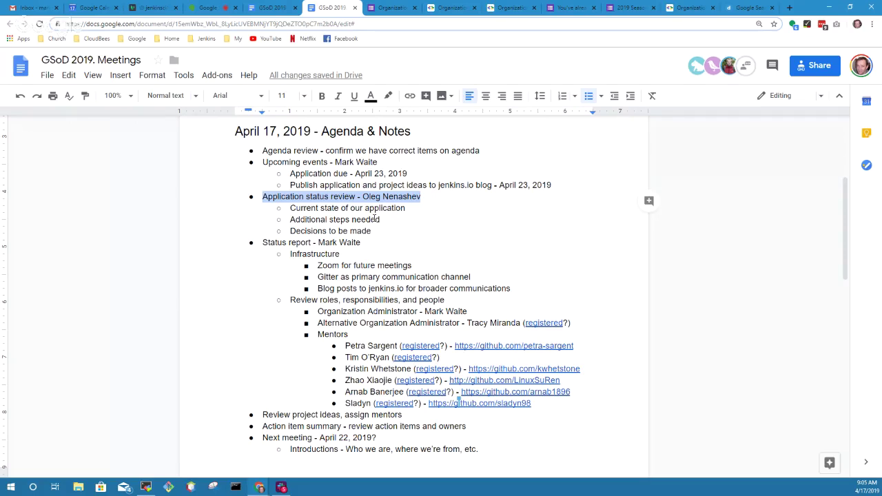
{"action": "key", "text": "Down"}
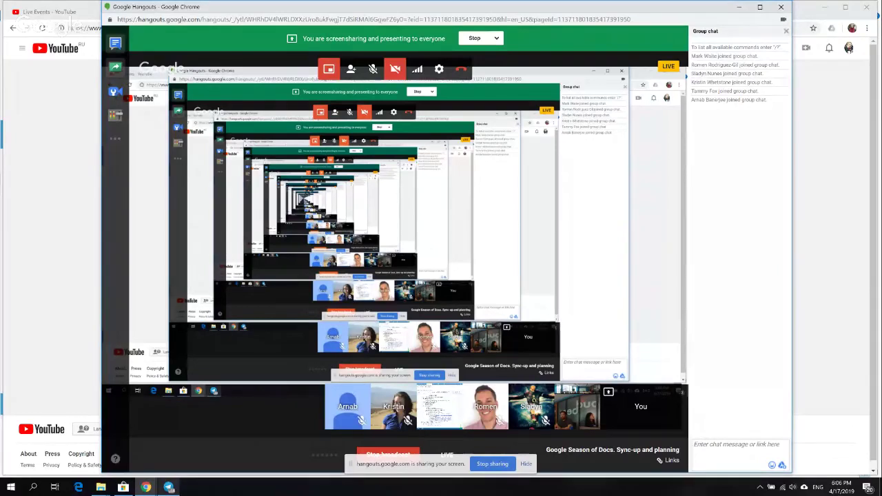
- Bring the Live Events - YouTube window to the front from the Chrome taskbar previews
{"action": "mouse_move", "coordinate": [146, 488]}
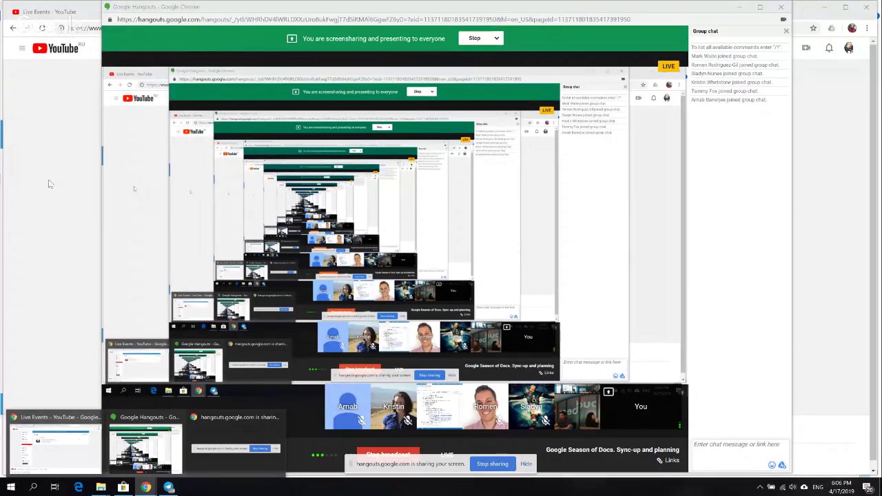
{"action": "left_click", "coordinate": [49, 184]}
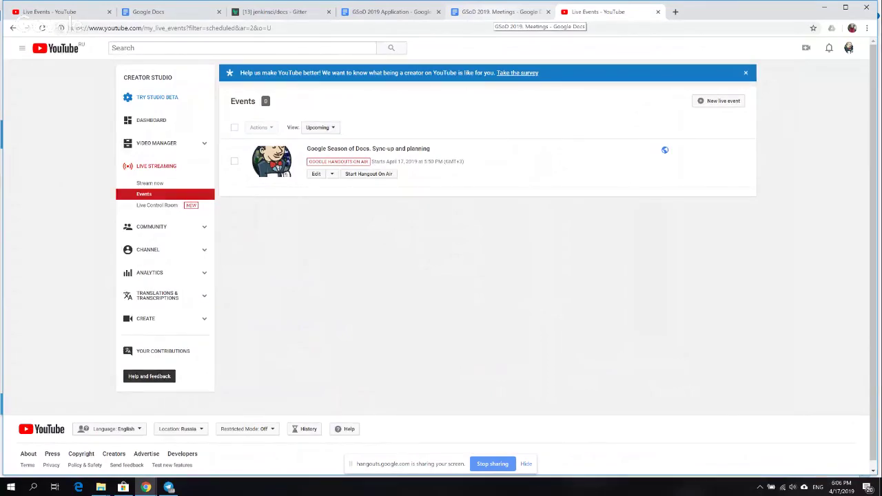
- Open the Jenkins Project ideas doc from the Application's project ideas link in a new tab
{"action": "left_click", "coordinate": [497, 12]}
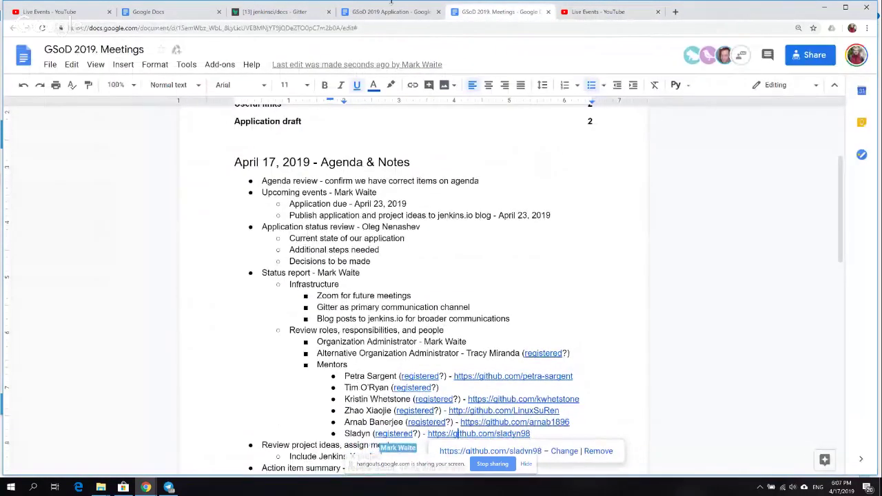
{"action": "left_click", "coordinate": [400, 12]}
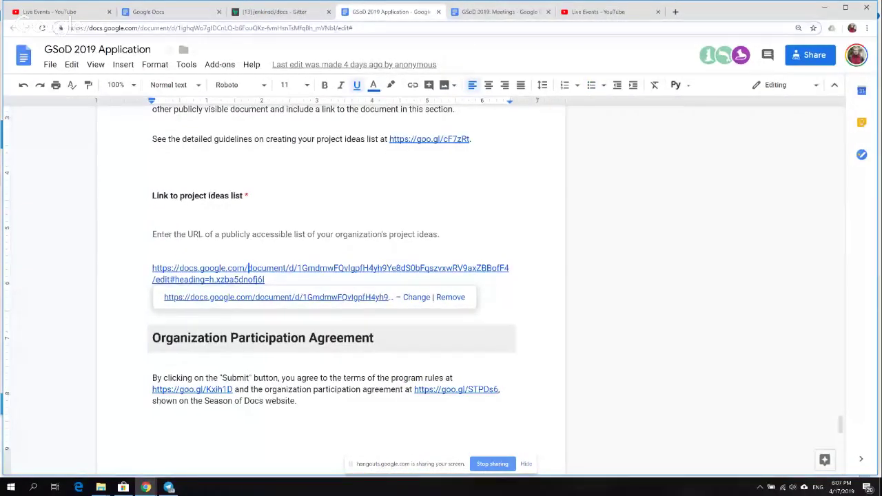
{"action": "right_click", "coordinate": [298, 298]}
{"action": "left_click", "coordinate": [324, 307]}
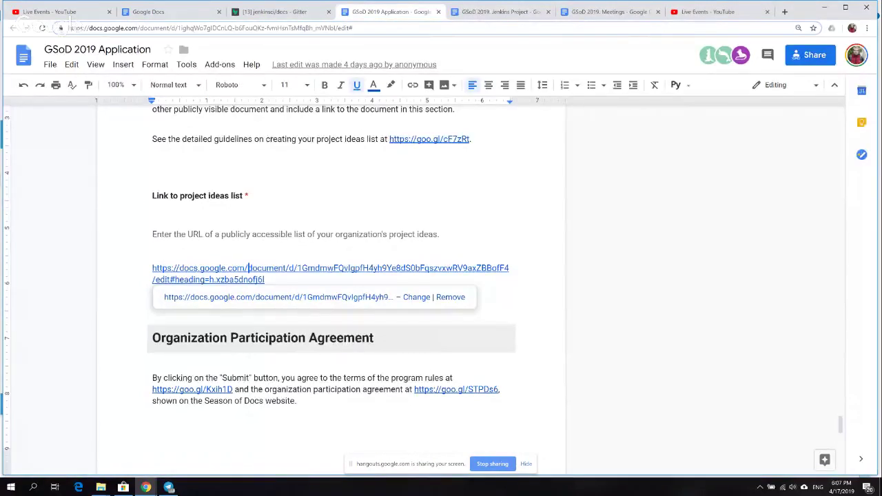
{"action": "key", "text": "ctrl+Tab"}
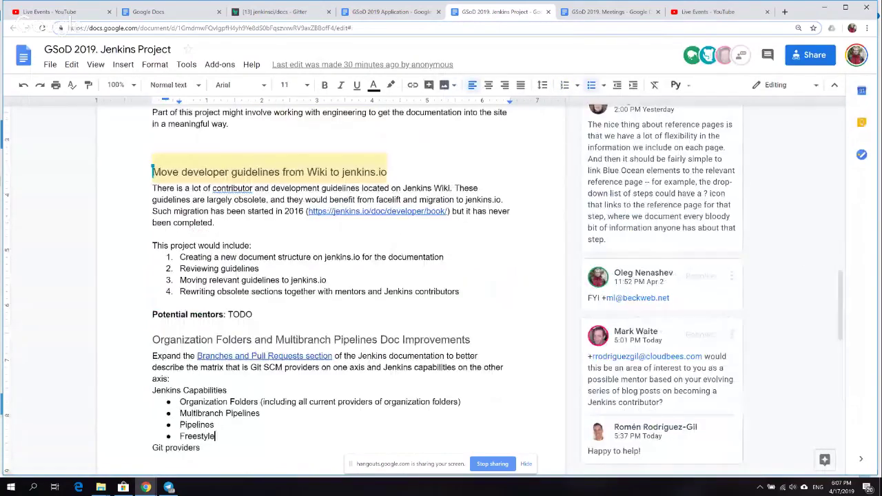
{"action": "scroll", "coordinate": [331, 275], "scroll_direction": "down", "scroll_amount": 7}
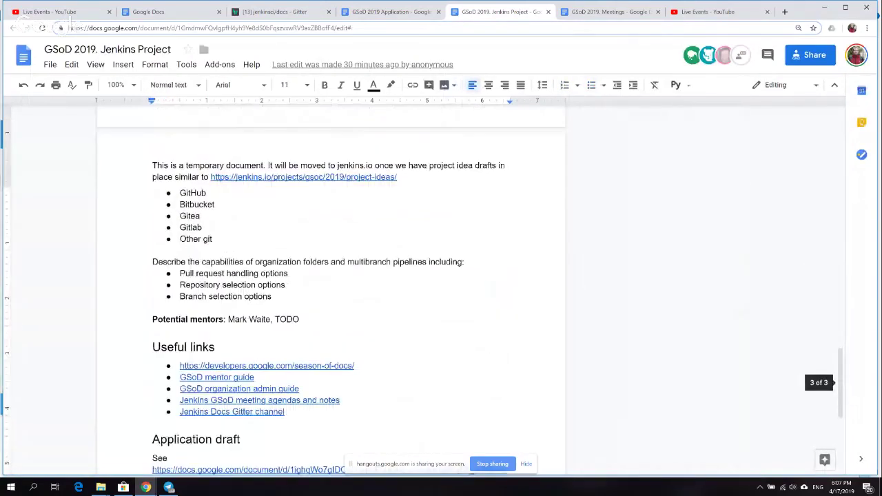
{"action": "left_click", "coordinate": [153, 250]}
{"action": "key", "text": "Up"}
{"action": "key", "text": "Up"}
{"action": "key", "text": "Up"}
{"action": "key", "text": "Up"}
{"action": "key", "text": "Up"}
{"action": "key", "text": "Up"}
{"action": "key", "text": "Up"}
{"action": "key", "text": "Up"}
{"action": "key", "text": "Up"}
{"action": "key", "text": "Up"}
{"action": "key", "text": "Up"}
{"action": "key", "text": "Up"}
{"action": "key", "text": "Up"}
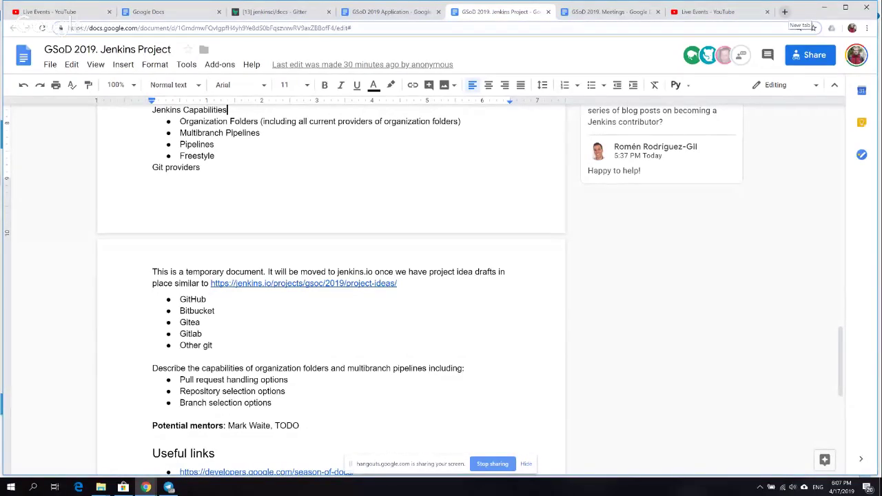
{"action": "left_click", "coordinate": [431, 137]}
{"action": "key", "text": "Up"}
{"action": "key", "text": "Up"}
{"action": "key", "text": "Up"}
{"action": "key", "text": "Up"}
{"action": "key", "text": "Up"}
{"action": "key", "text": "Up"}
{"action": "key", "text": "Up"}
{"action": "key", "text": "Up"}
{"action": "key", "text": "Up"}
{"action": "key", "text": "Up"}
{"action": "key", "text": "Up"}
{"action": "key", "text": "Up"}
{"action": "key", "text": "Up"}
{"action": "key", "text": "Up"}
{"action": "key", "text": "Up"}
{"action": "key", "text": "Up"}
{"action": "key", "text": "Up"}
{"action": "key", "text": "Up"}
{"action": "key", "text": "Up"}
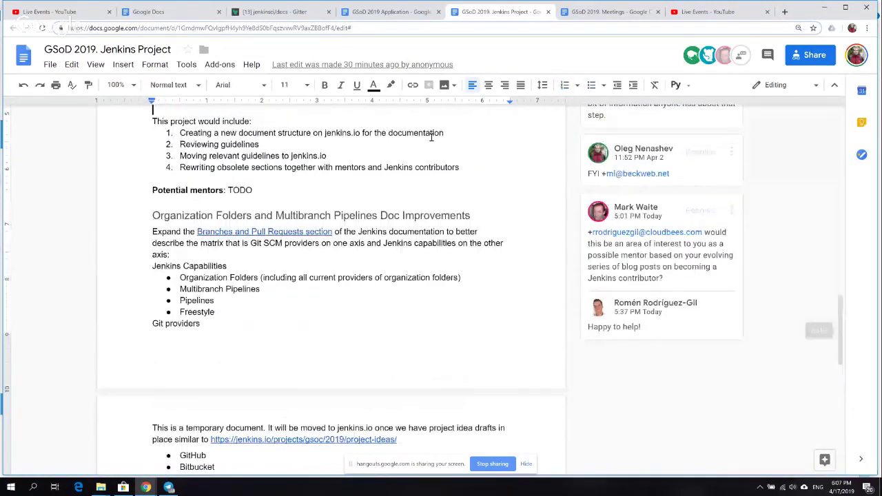
{"action": "key", "text": "Up"}
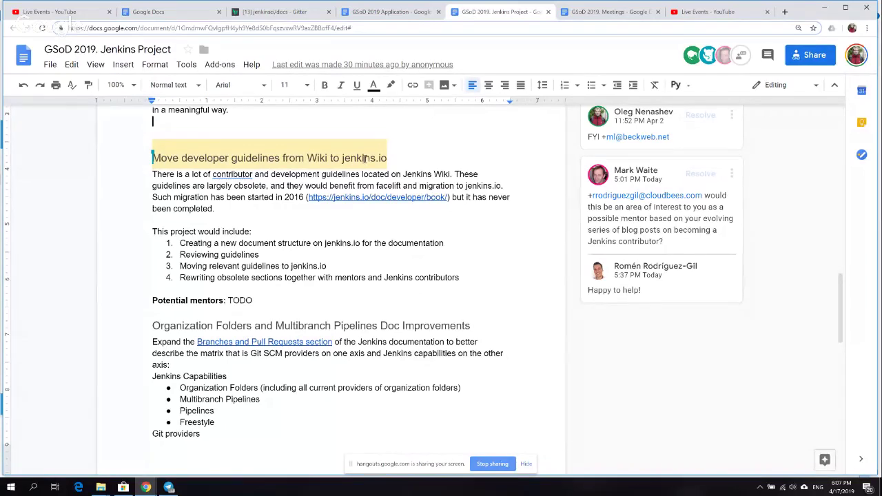
{"action": "left_click", "coordinate": [269, 187]}
- Open jenkins.io's GSoC 2019 Project Ideas page in a new tab and scroll its ideas table
{"action": "left_click", "coordinate": [784, 12]}
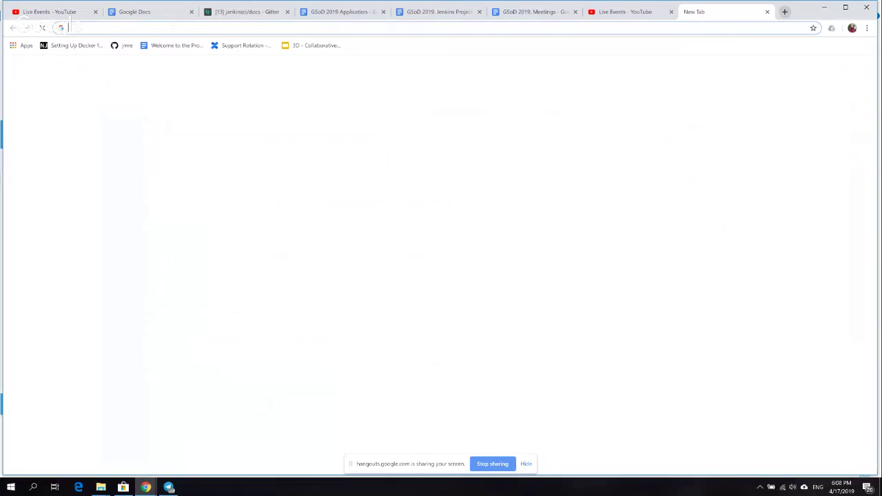
{"action": "type", "text": "pro"}
{"action": "key", "text": "Down"}
{"action": "key", "text": "Down"}
{"action": "key", "text": "Down"}
{"action": "key", "text": "Return"}
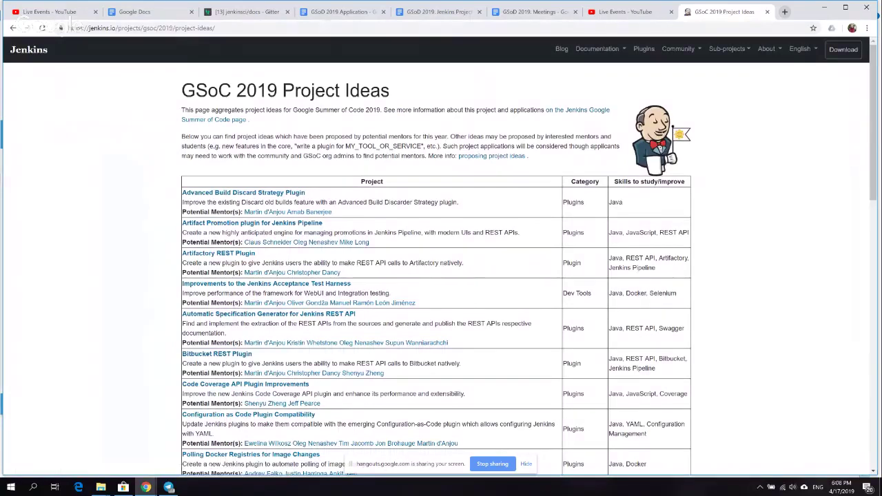
{"action": "scroll", "coordinate": [441, 269], "scroll_direction": "down", "scroll_amount": 3}
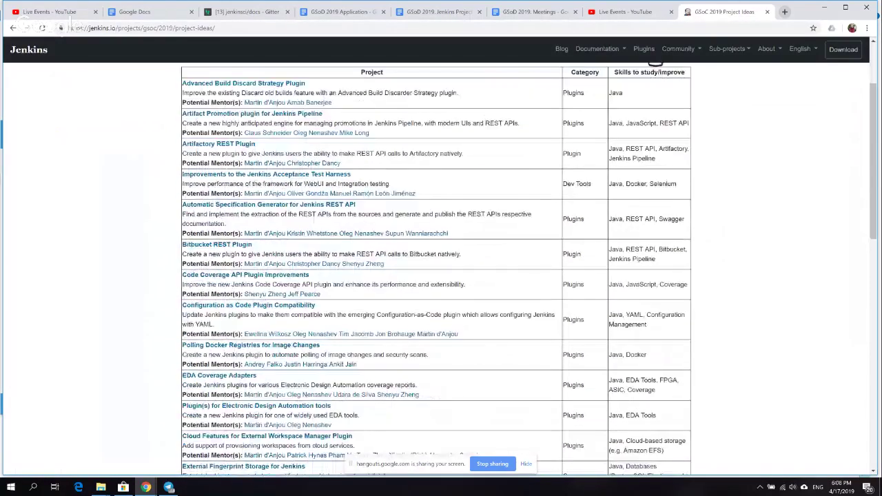
{"action": "scroll", "coordinate": [435, 269], "scroll_direction": "down", "scroll_amount": 2}
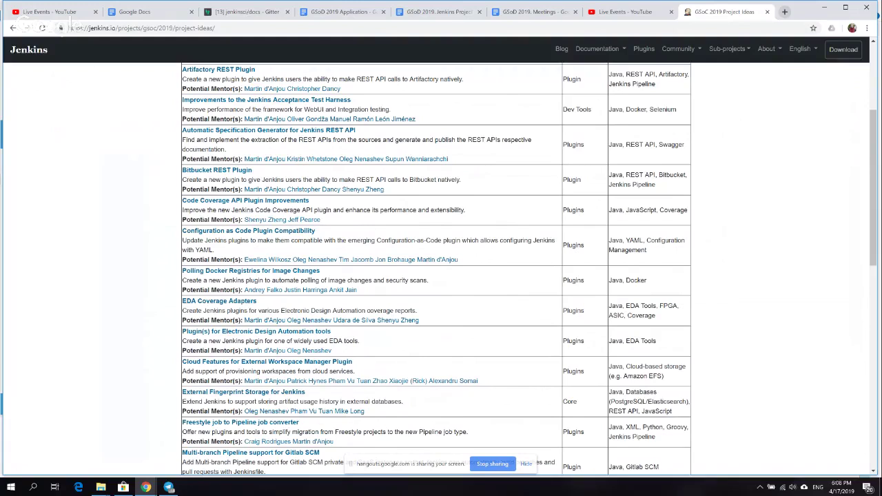
{"action": "scroll", "coordinate": [441, 268], "scroll_direction": "up", "scroll_amount": 1}
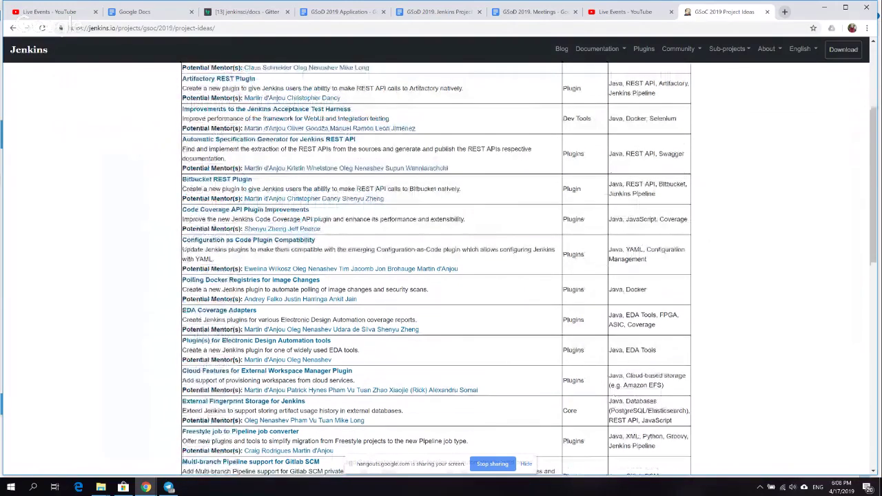
- Search Google for 'gsod timeline' in a new tab, then return to the Jenkins Project doc
{"action": "scroll", "coordinate": [441, 268], "scroll_direction": "up", "scroll_amount": 3}
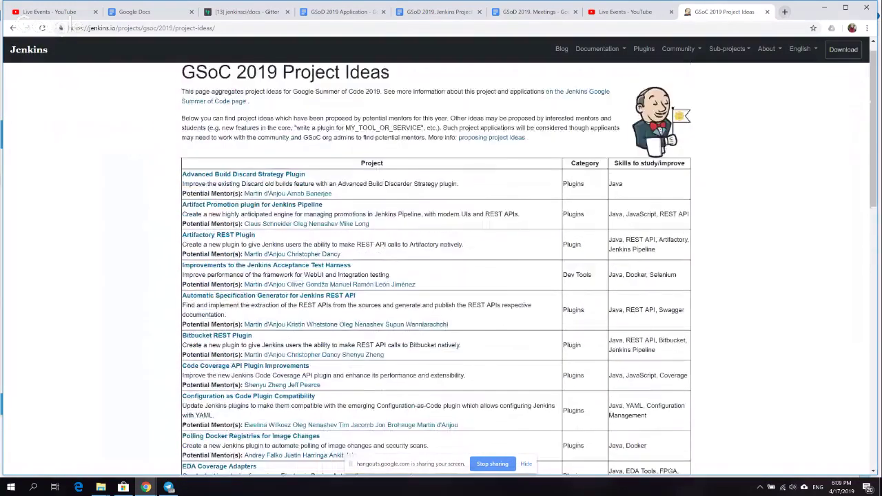
{"action": "key", "text": "ctrl+t"}
{"action": "type", "text": "gso"}
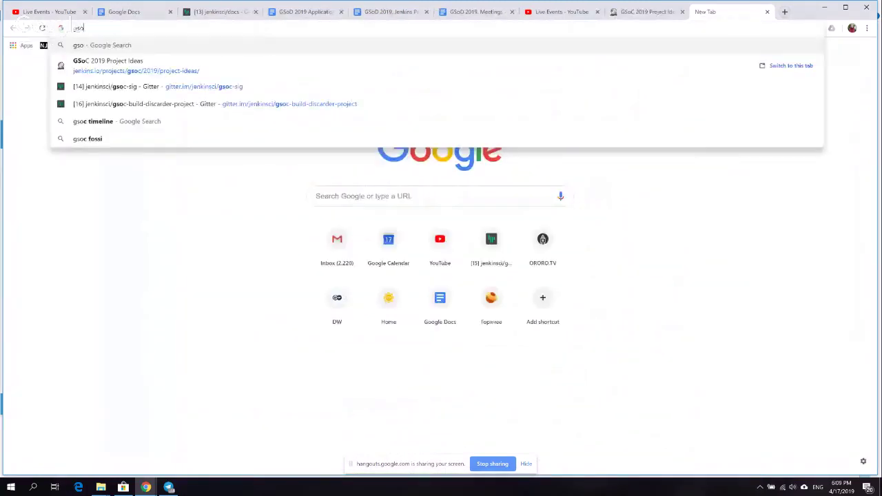
{"action": "type", "text": "d timeline"}
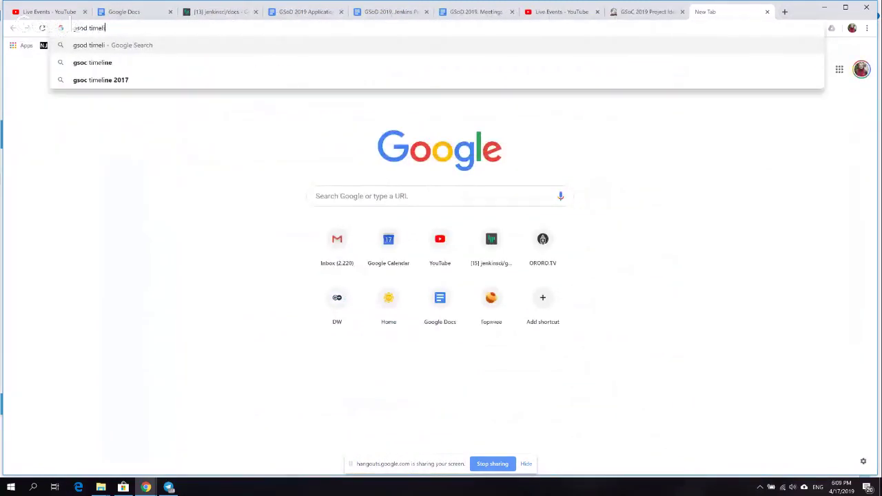
{"action": "key", "text": "Return"}
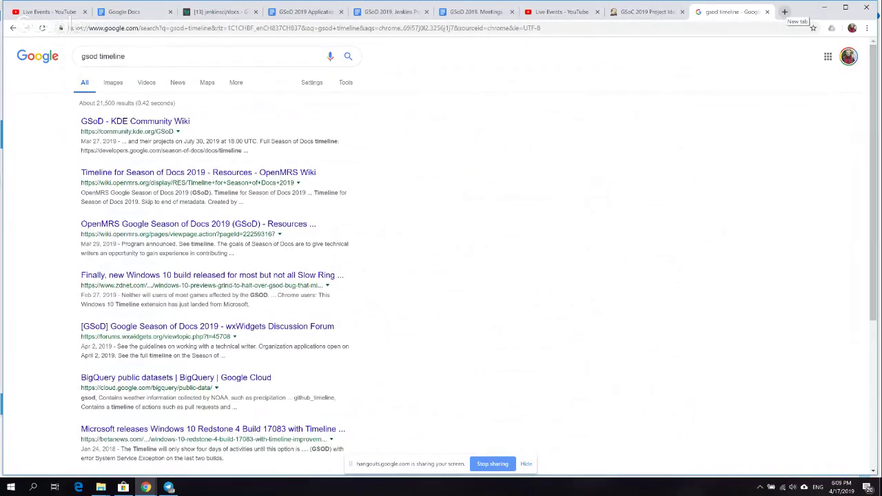
{"action": "left_click", "coordinate": [387, 13]}
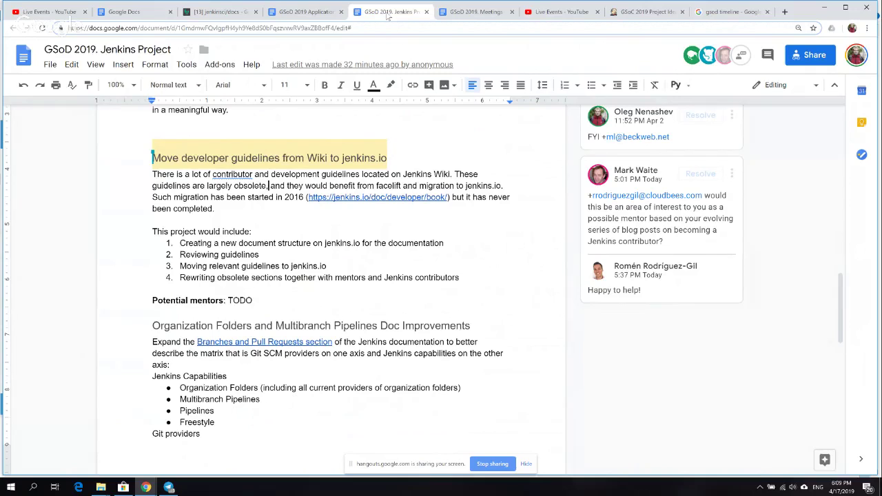
- Replace the period after 'obsolete' with a comma, then view the Application doc from the top
{"action": "key", "text": "BackSpace"}
{"action": "type", "text": ","}
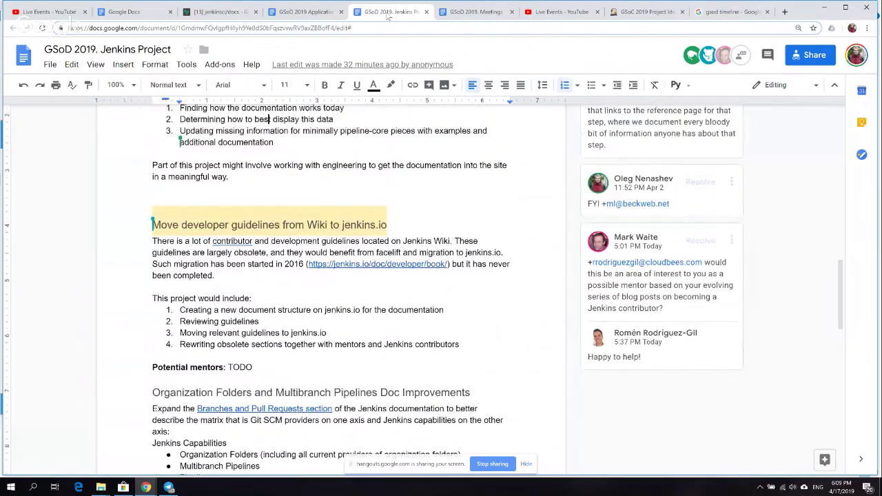
{"action": "left_click", "coordinate": [303, 12]}
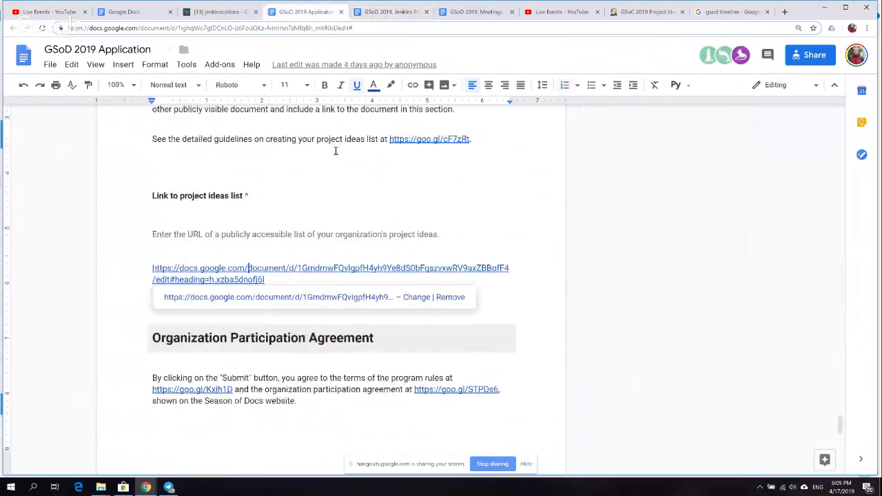
{"action": "key", "text": "Up"}
{"action": "key", "text": "Up"}
{"action": "key", "text": "Up"}
{"action": "key", "text": "Up"}
{"action": "key", "text": "Up"}
{"action": "key", "text": "Up"}
{"action": "key", "text": "Up"}
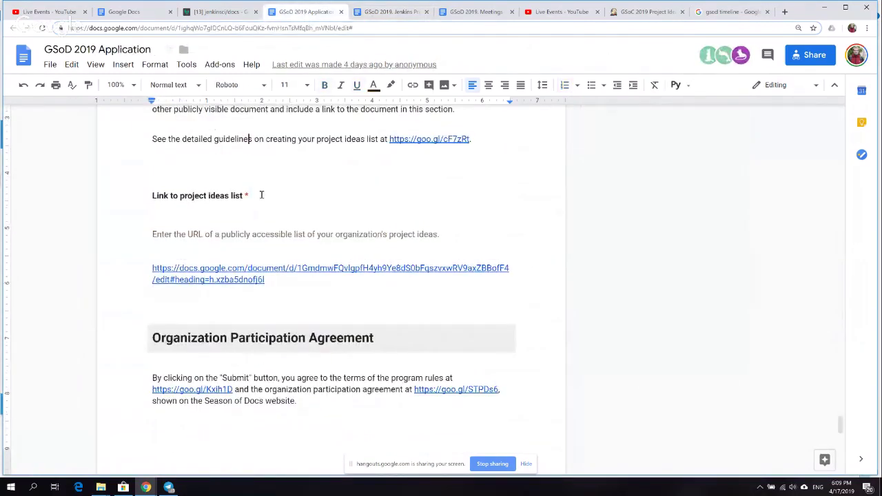
{"action": "scroll", "coordinate": [261, 195], "scroll_direction": "up", "scroll_amount": 12}
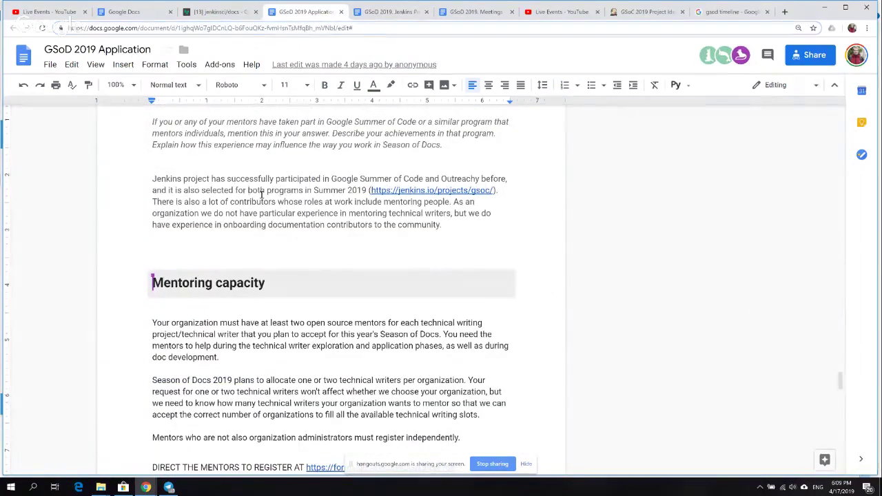
{"action": "scroll", "coordinate": [261, 195], "scroll_direction": "up", "scroll_amount": 5}
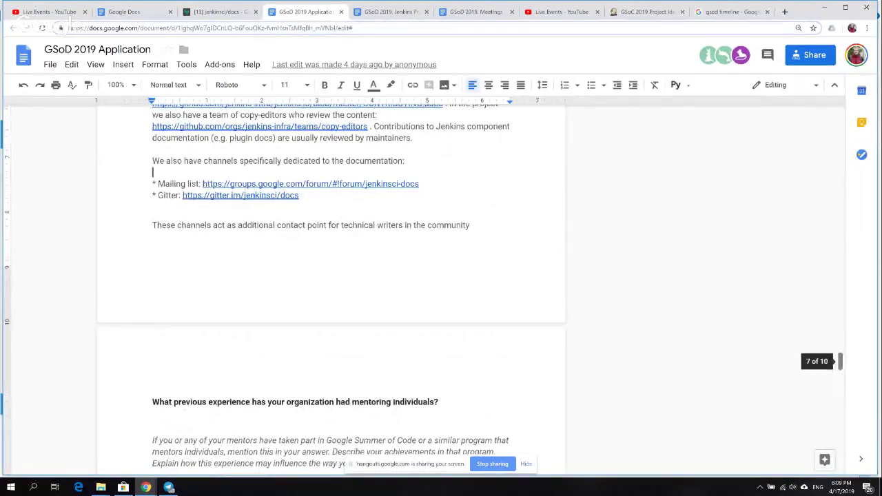
{"action": "left_click_drag", "start_coordinate": [840, 361], "coordinate": [840, 115]}
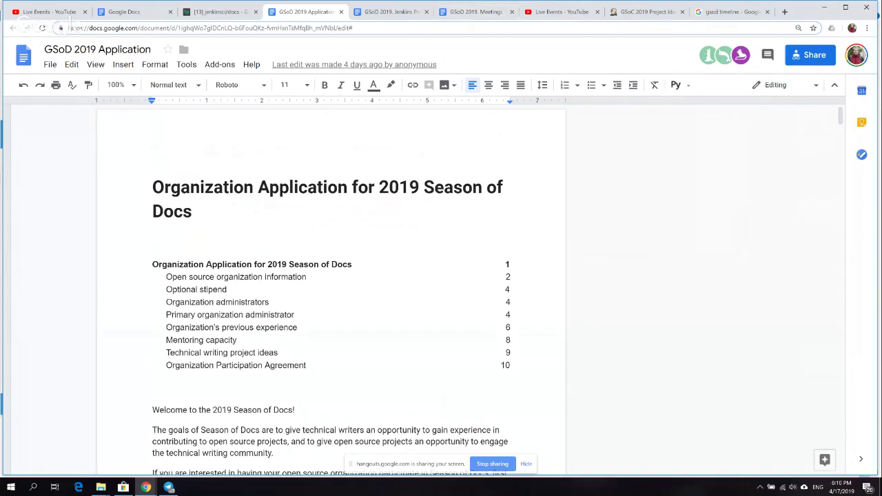
- Jump through the contents to the Mentoring capacity section and its technical writers question
{"action": "left_click", "coordinate": [238, 352]}
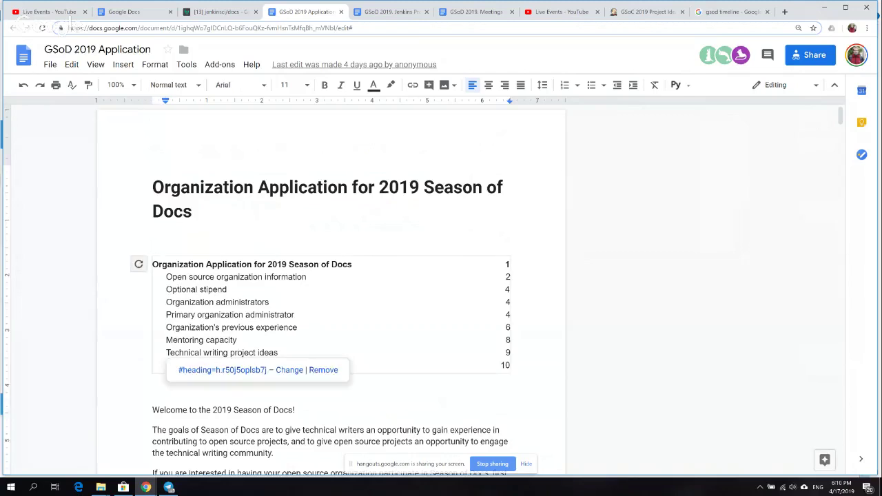
{"action": "left_click", "coordinate": [153, 389]}
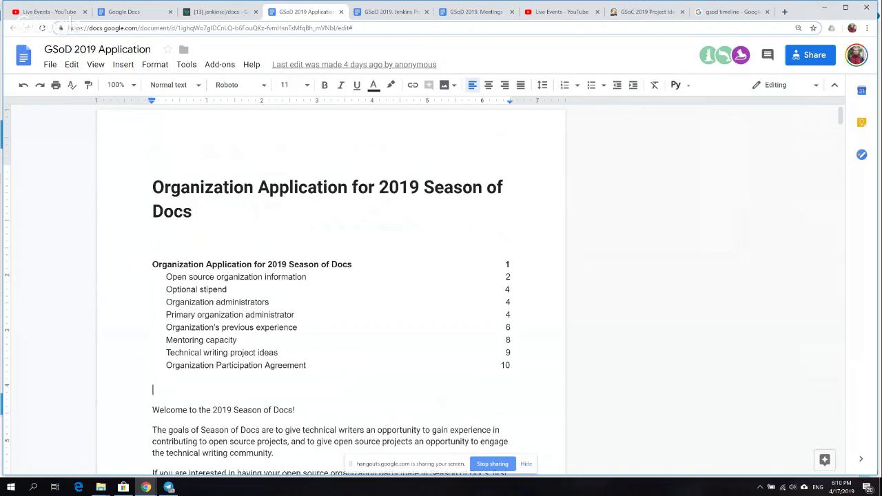
{"action": "left_click", "coordinate": [214, 339]}
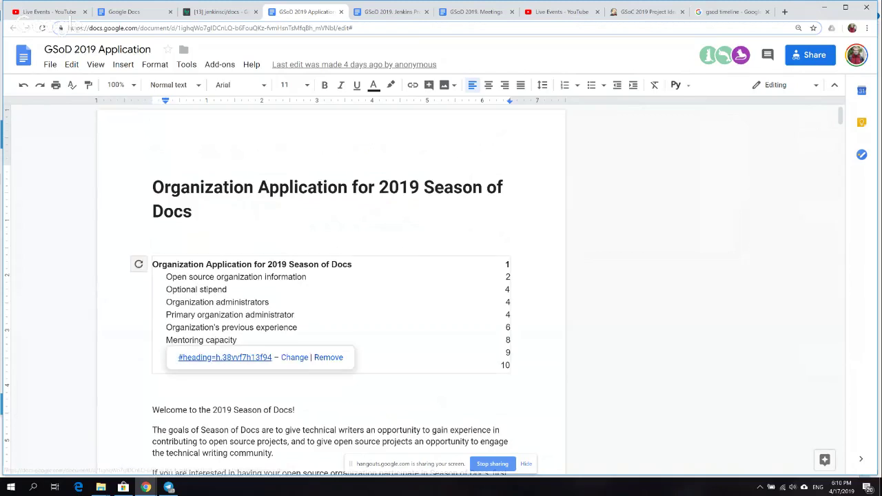
{"action": "left_click", "coordinate": [224, 357]}
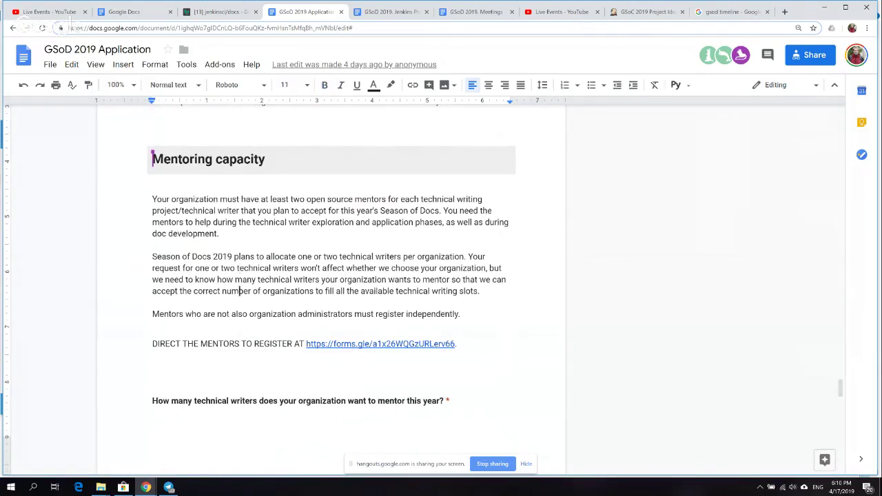
{"action": "left_click", "coordinate": [236, 374]}
{"action": "scroll", "coordinate": [236, 396], "scroll_direction": "down", "scroll_amount": 2}
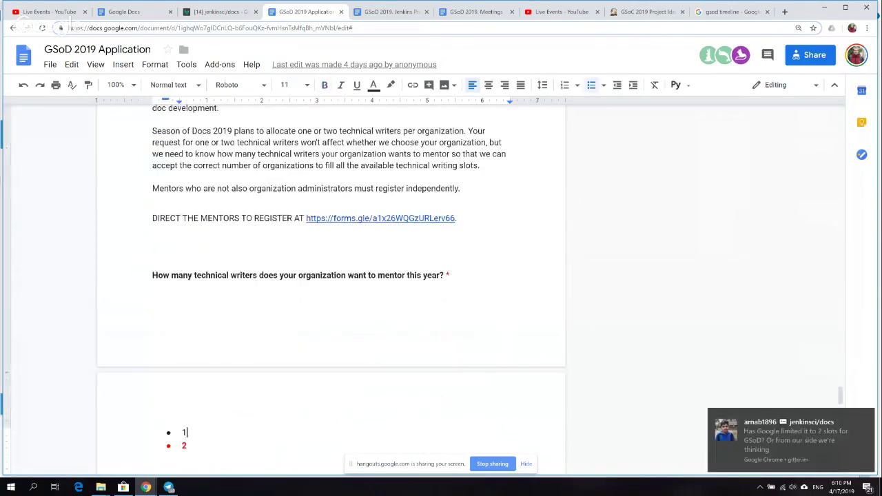
{"action": "left_click", "coordinate": [239, 275]}
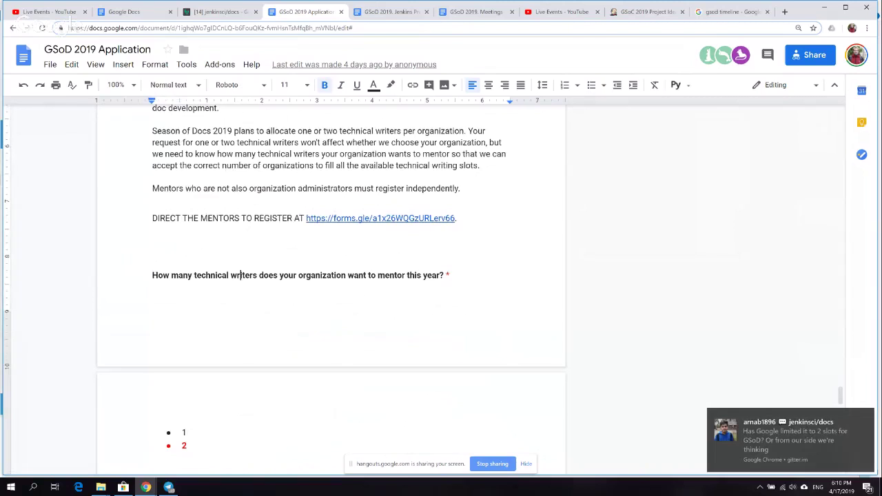
{"action": "scroll", "coordinate": [275, 310], "scroll_direction": "down", "scroll_amount": 1}
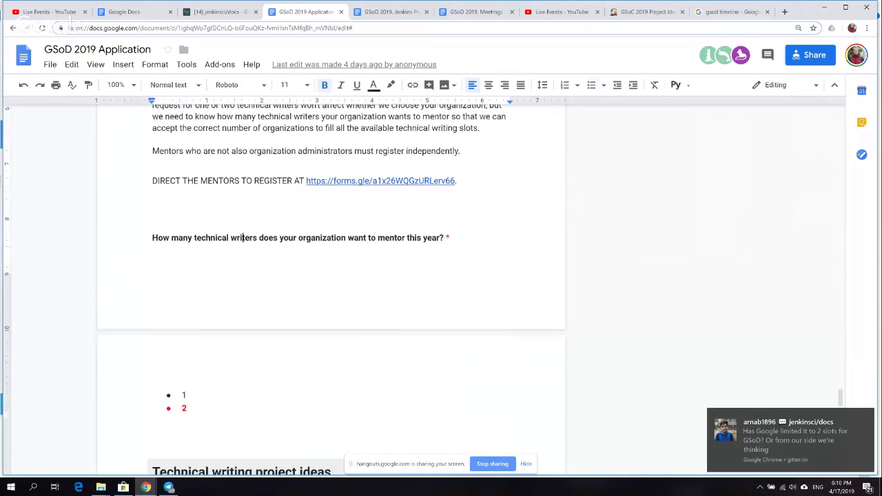
- Open the project ideas list URL below the numbered list
{"action": "left_click", "coordinate": [186, 394]}
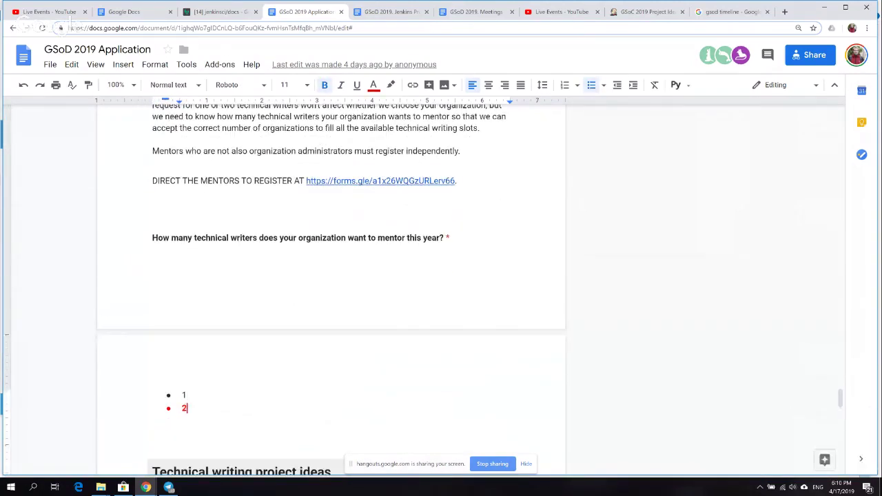
{"action": "key", "text": "Left"}
{"action": "left_click", "coordinate": [153, 445]}
{"action": "key", "text": "Down"}
{"action": "key", "text": "Down"}
{"action": "key", "text": "Down"}
{"action": "key", "text": "Down"}
{"action": "key", "text": "Down"}
{"action": "key", "text": "Down"}
{"action": "key", "text": "Down"}
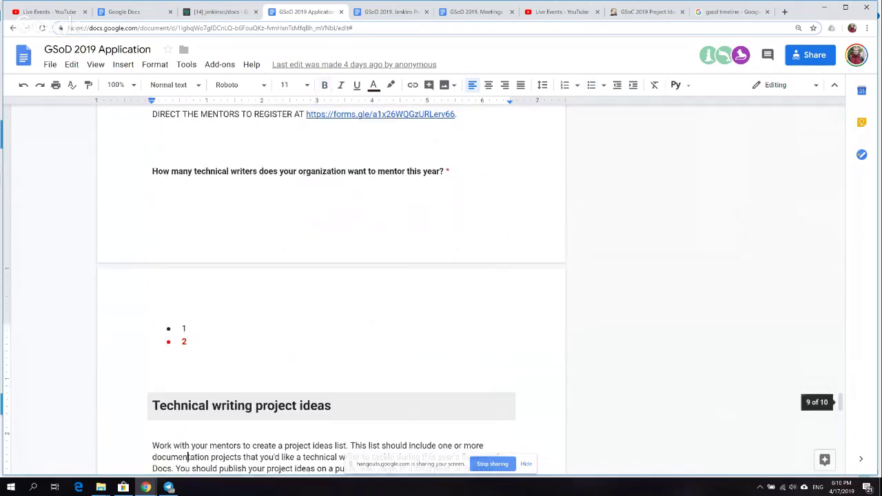
{"action": "key", "text": "Down"}
{"action": "key", "text": "Down"}
{"action": "key", "text": "Down"}
{"action": "key", "text": "Down"}
{"action": "key", "text": "Down"}
{"action": "key", "text": "Down"}
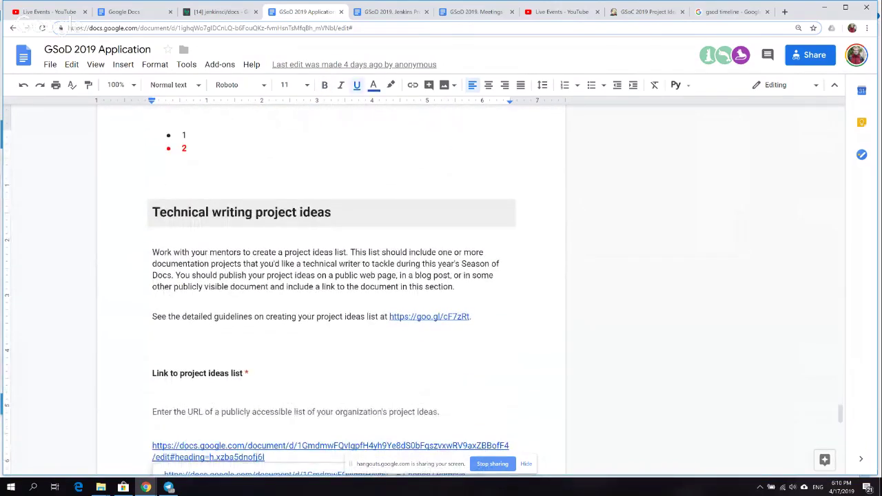
{"action": "left_click", "coordinate": [210, 445]}
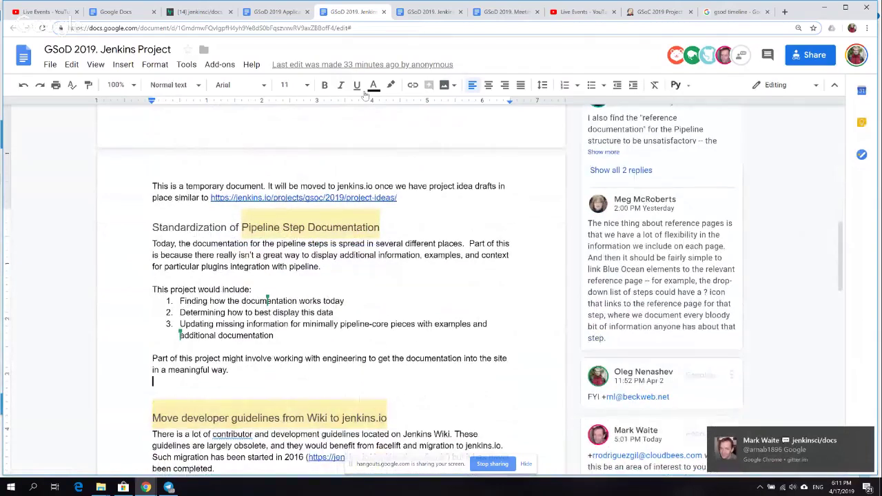
{"action": "key", "text": "Down"}
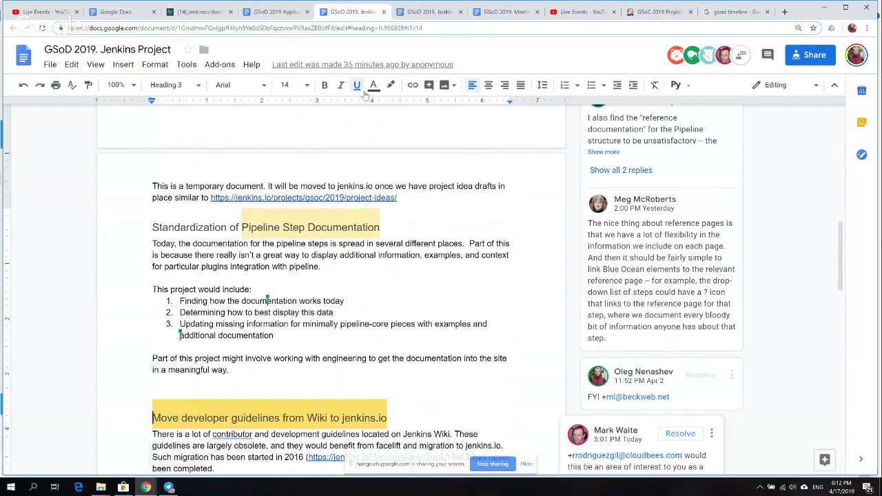
{"action": "key", "text": "Up"}
{"action": "key", "text": "Up"}
{"action": "key", "text": "Up"}
{"action": "key", "text": "Up"}
{"action": "key", "text": "Up"}
{"action": "key", "text": "Up"}
{"action": "key", "text": "Up"}
{"action": "key", "text": "Up"}
{"action": "key", "text": "Up"}
{"action": "key", "text": "Up"}
{"action": "key", "text": "Up"}
{"action": "key", "text": "Up"}
{"action": "key", "text": "Up"}
- Refresh the Jenkins Project table of contents and select the doc's URL in the address bar
{"action": "key", "text": "Up"}
{"action": "key", "text": "Up"}
{"action": "key", "text": "Up"}
{"action": "key", "text": "Up"}
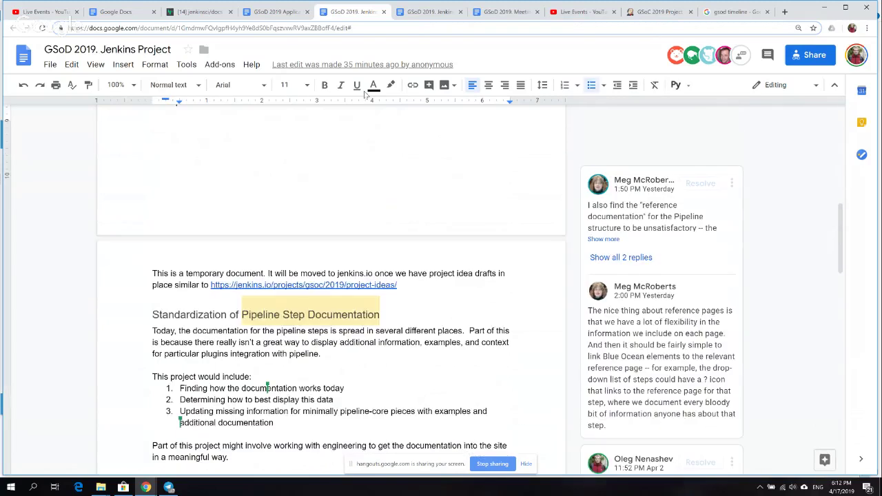
{"action": "key", "text": "Up"}
{"action": "key", "text": "Up"}
{"action": "key", "text": "Up"}
{"action": "key", "text": "Up"}
{"action": "key", "text": "Up"}
{"action": "key", "text": "Up"}
{"action": "key", "text": "Up"}
{"action": "key", "text": "Up"}
{"action": "key", "text": "Up"}
{"action": "key", "text": "Up"}
{"action": "key", "text": "Up"}
{"action": "key", "text": "Up"}
{"action": "key", "text": "Up"}
{"action": "key", "text": "Up"}
{"action": "key", "text": "Up"}
{"action": "key", "text": "Up"}
{"action": "key", "text": "Up"}
{"action": "key", "text": "Up"}
{"action": "key", "text": "Up"}
{"action": "key", "text": "Up"}
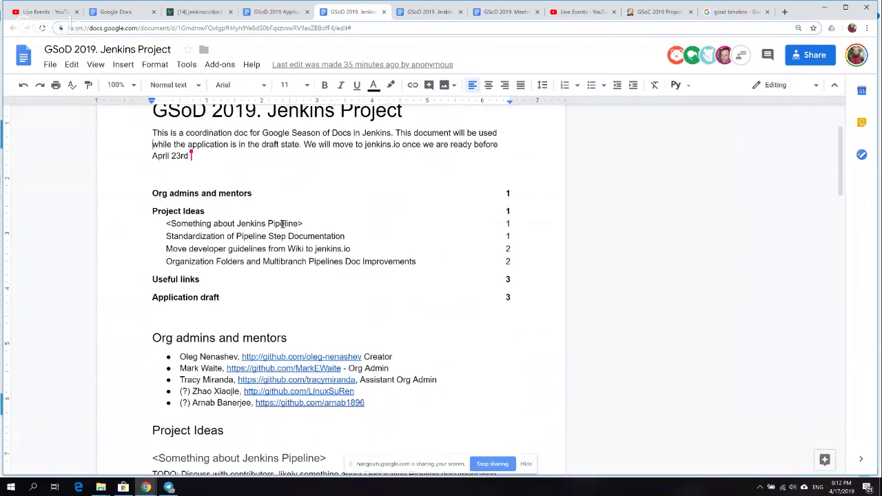
{"action": "left_click", "coordinate": [139, 193]}
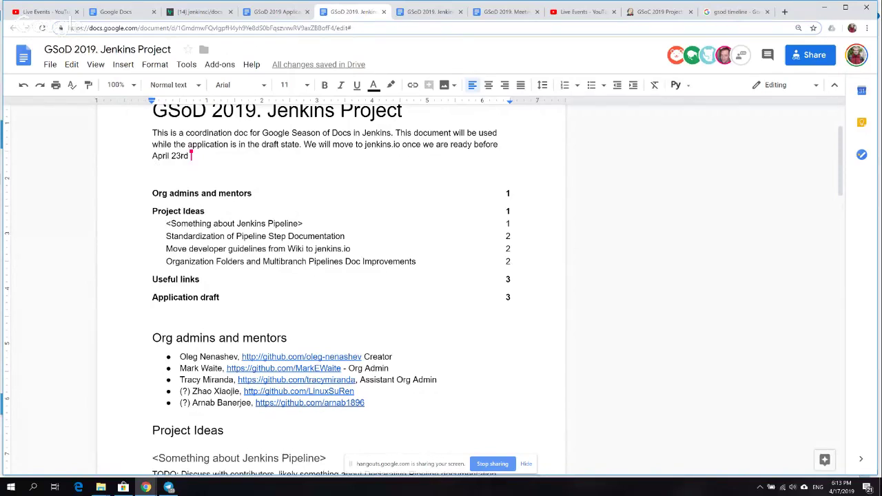
{"action": "left_click", "coordinate": [337, 31]}
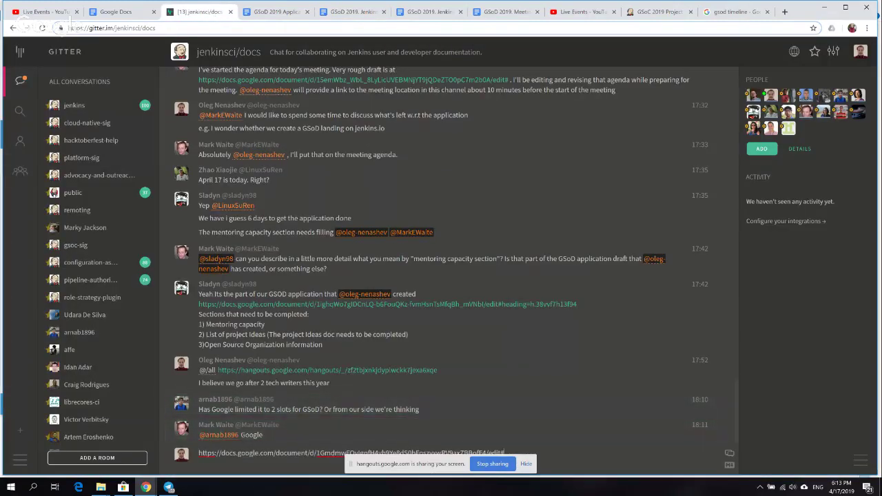
- Post the Jenkins Project doc link and the GSoD 2019 Application doc URL in the jenkinsci/docs chat
{"action": "key", "text": "Return"}
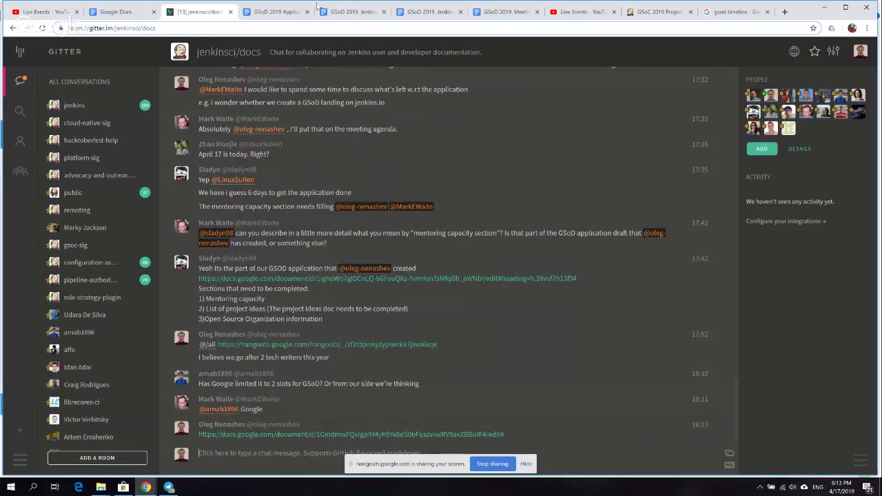
{"action": "left_click", "coordinate": [285, 13]}
{"action": "left_click", "coordinate": [327, 27]}
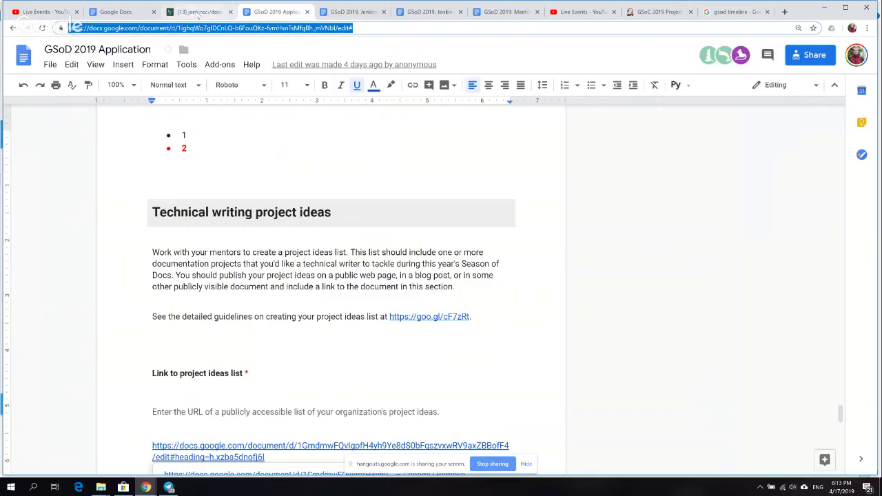
{"action": "left_click", "coordinate": [198, 14]}
{"action": "key", "text": "Return"}
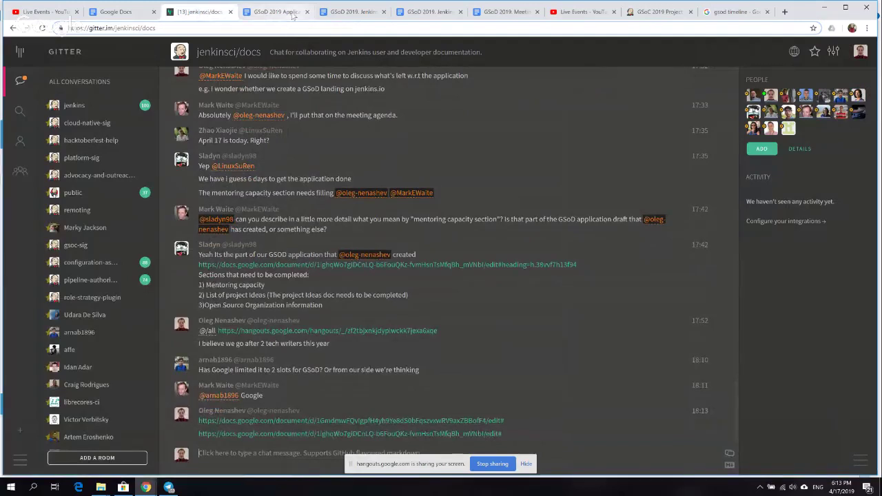
- Return to the GSoD 2019 Application doc and place the caret above Technical writing project ideas
{"action": "left_click", "coordinate": [292, 14]}
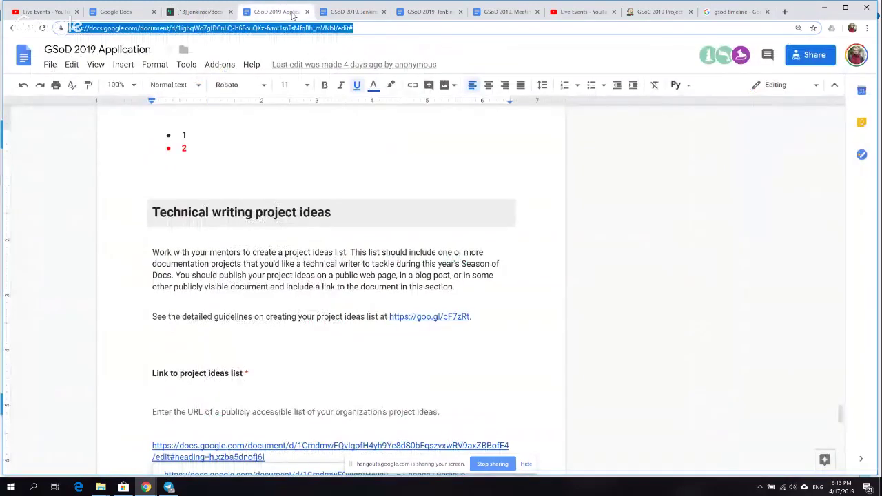
{"action": "left_click", "coordinate": [303, 252]}
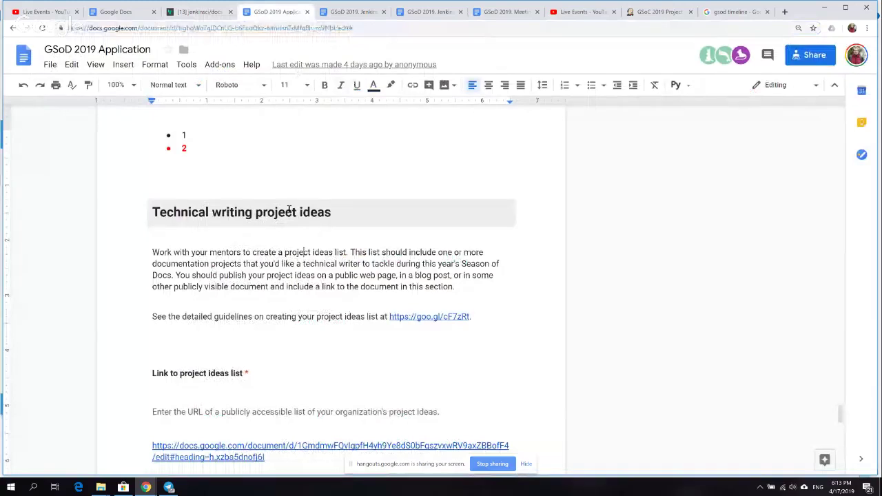
{"action": "left_click", "coordinate": [323, 187]}
{"action": "key", "text": "Up"}
{"action": "key", "text": "Up"}
{"action": "key", "text": "Up"}
{"action": "key", "text": "Up"}
{"action": "key", "text": "Up"}
{"action": "key", "text": "Up"}
{"action": "key", "text": "Up"}
{"action": "key", "text": "Up"}
{"action": "key", "text": "Up"}
{"action": "key", "text": "Up"}
{"action": "key", "text": "Up"}
{"action": "key", "text": "Up"}
{"action": "key", "text": "Up"}
{"action": "key", "text": "Up"}
{"action": "key", "text": "Up"}
{"action": "key", "text": "Up"}
{"action": "key", "text": "Up"}
{"action": "key", "text": "Up"}
{"action": "key", "text": "Up"}
{"action": "key", "text": "Up"}
{"action": "key", "text": "Up"}
{"action": "key", "text": "Up"}
{"action": "key", "text": "Up"}
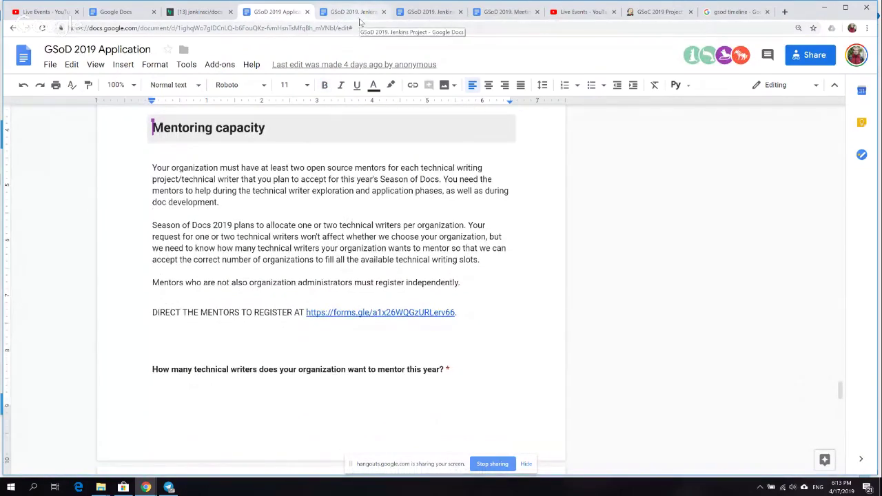
- In the GSoD 2019. Jenkins Project doc, move to the Potential mentors line and open Share settings
{"action": "left_click", "coordinate": [358, 19]}
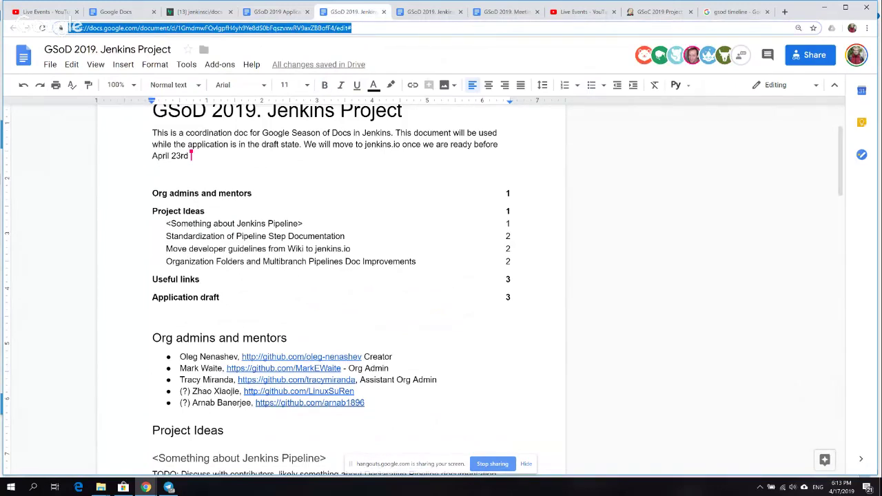
{"action": "left_click", "coordinate": [186, 457]}
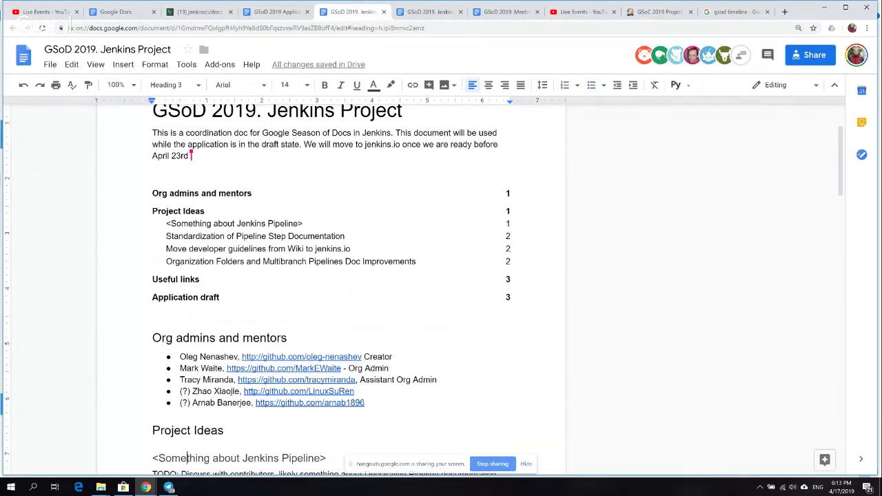
{"action": "key", "text": "Down"}
{"action": "key", "text": "Down"}
{"action": "key", "text": "Down"}
{"action": "key", "text": "Down"}
{"action": "key", "text": "Down"}
{"action": "key", "text": "Down"}
{"action": "key", "text": "Down"}
{"action": "key", "text": "Down"}
{"action": "key", "text": "Down"}
{"action": "key", "text": "Down"}
{"action": "key", "text": "Down"}
{"action": "key", "text": "Down"}
{"action": "key", "text": "Down"}
{"action": "key", "text": "Down"}
{"action": "key", "text": "Down"}
{"action": "key", "text": "Down"}
{"action": "key", "text": "Down"}
{"action": "key", "text": "Down"}
{"action": "key", "text": "Down"}
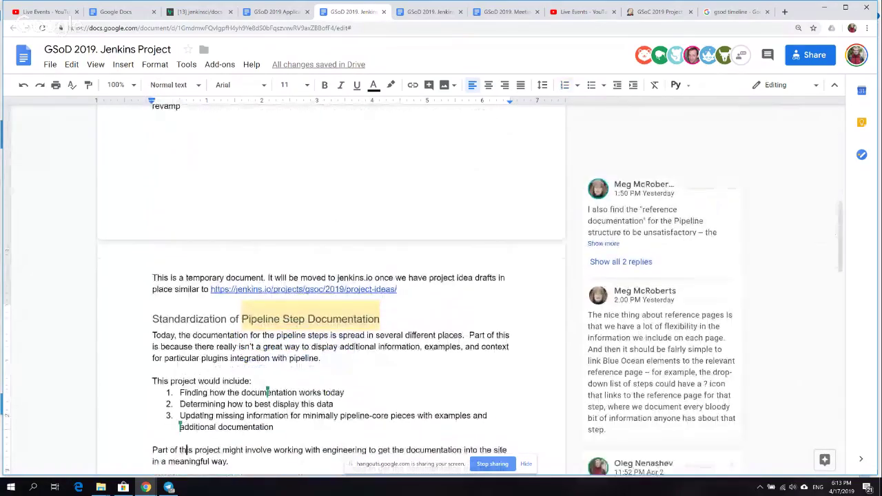
{"action": "key", "text": "Down"}
{"action": "key", "text": "Down"}
{"action": "key", "text": "Down"}
{"action": "key", "text": "Down"}
{"action": "key", "text": "Down"}
{"action": "key", "text": "Down"}
{"action": "key", "text": "Down"}
{"action": "key", "text": "Down"}
{"action": "key", "text": "Down"}
{"action": "key", "text": "Down"}
{"action": "key", "text": "Down"}
{"action": "key", "text": "Down"}
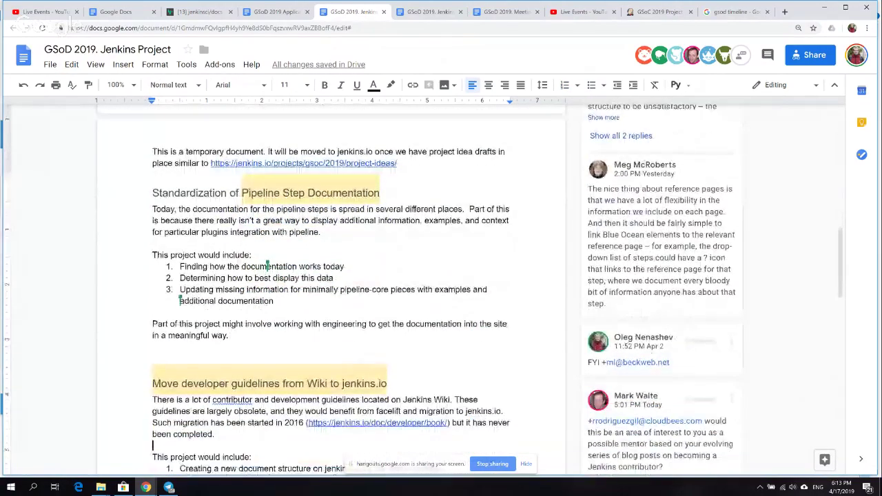
{"action": "left_click", "coordinate": [186, 457]}
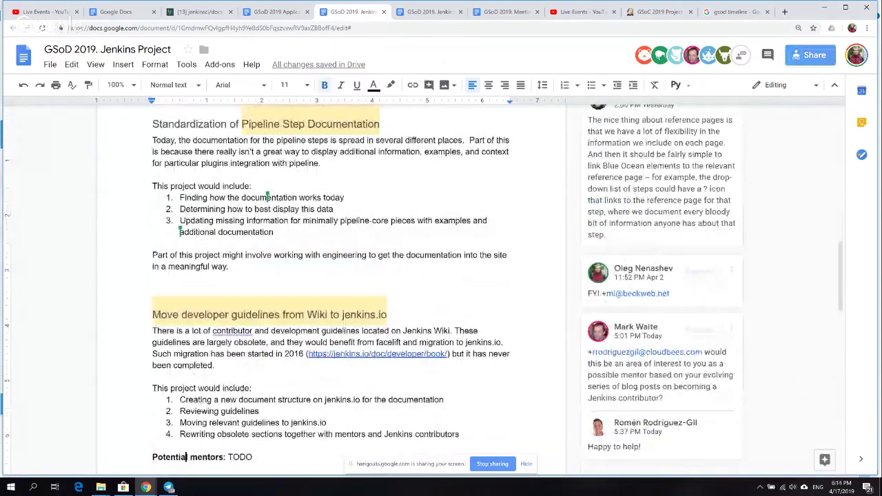
{"action": "left_click", "coordinate": [810, 55]}
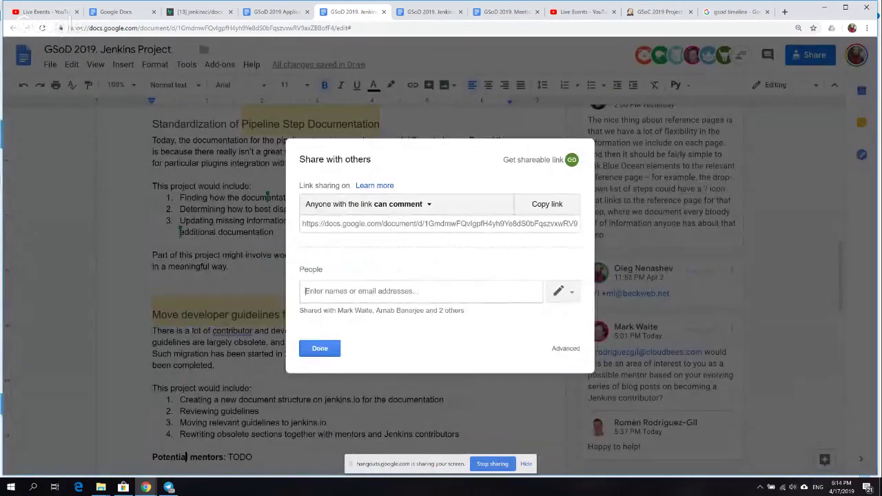
- Close the Share dialog and switch the Jenkins Project doc to Suggesting mode
{"action": "left_click", "coordinate": [319, 348]}
{"action": "left_click", "coordinate": [784, 85]}
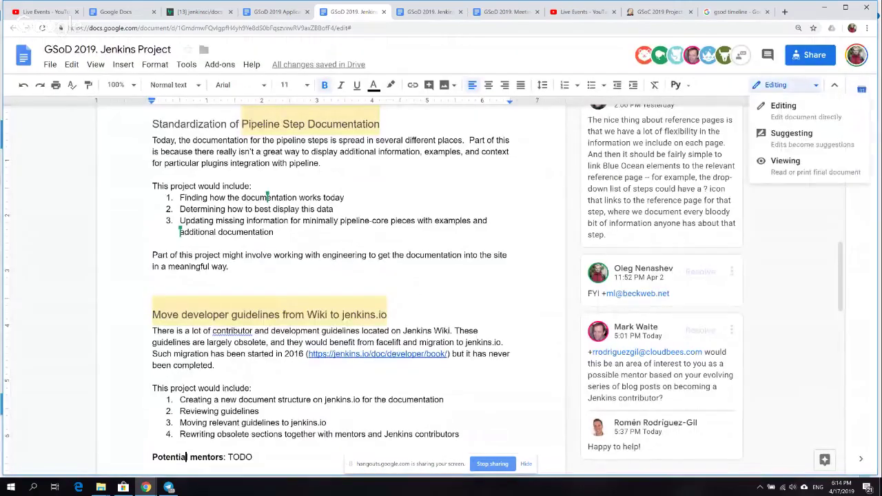
{"action": "left_click", "coordinate": [791, 132]}
- Move through the project ideas down to the end of the Useful links heading
{"action": "left_click", "coordinate": [259, 410]}
{"action": "left_click", "coordinate": [254, 457]}
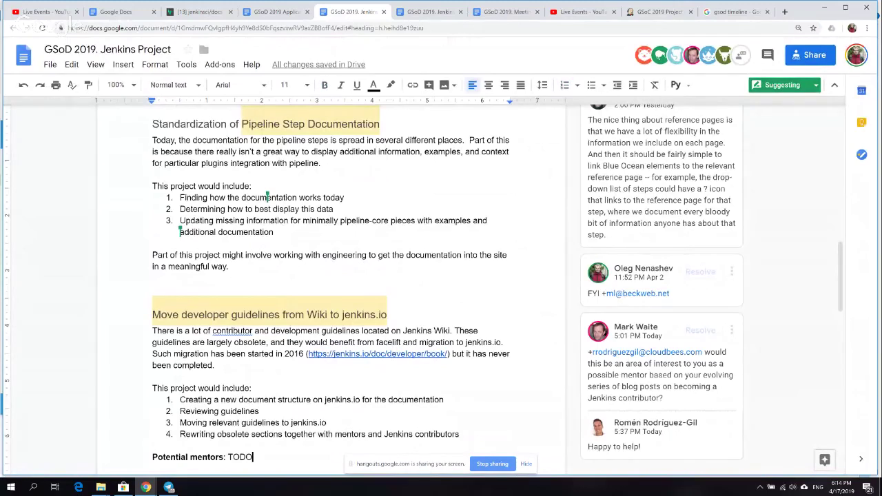
{"action": "scroll", "coordinate": [267, 197], "scroll_direction": "down", "scroll_amount": 5}
{"action": "left_click", "coordinate": [276, 232]}
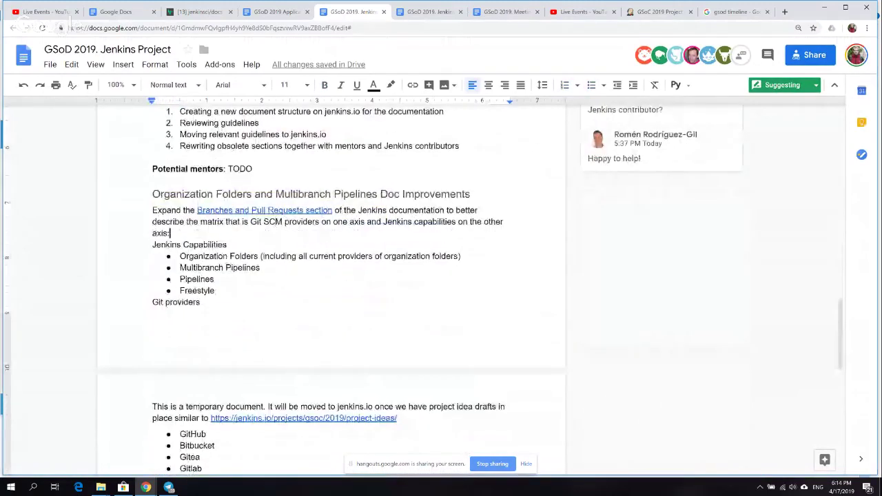
{"action": "left_click", "coordinate": [200, 302]}
{"action": "scroll", "coordinate": [275, 310], "scroll_direction": "down", "scroll_amount": 3}
{"action": "left_click", "coordinate": [276, 409]}
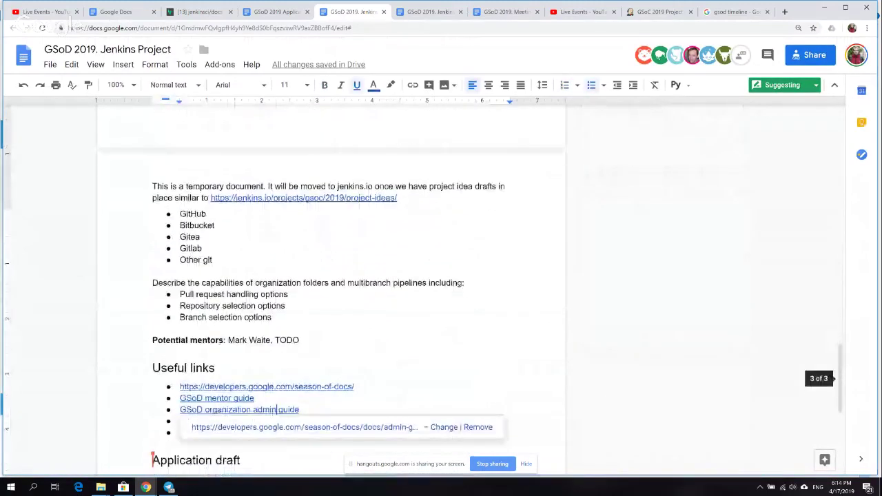
{"action": "left_click", "coordinate": [215, 368]}
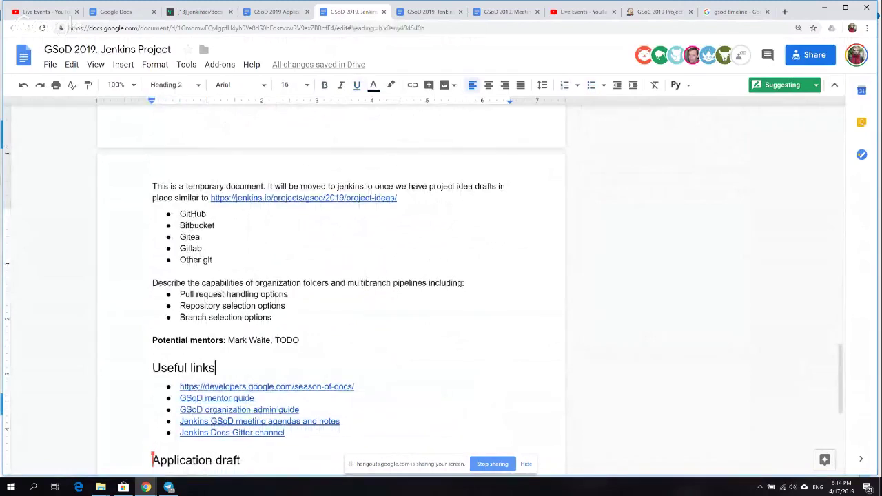
- Add a new line reading 'Jenkins X' above Useful links
{"action": "left_click", "coordinate": [152, 368]}
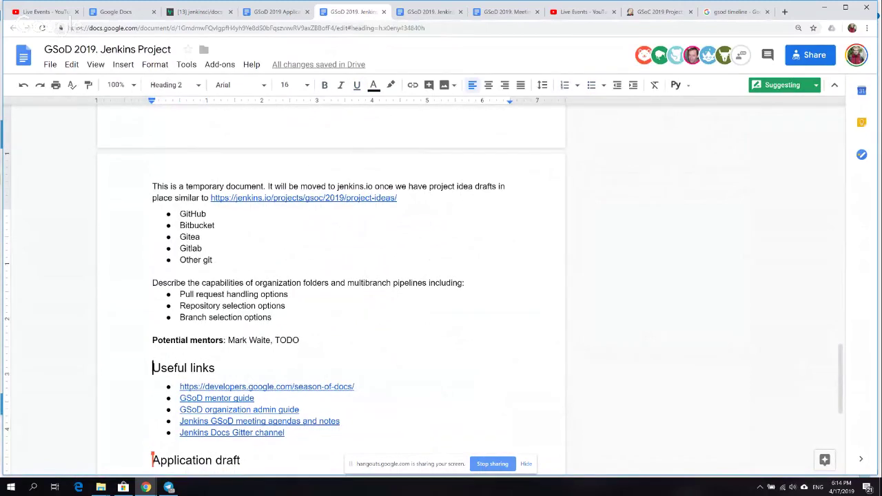
{"action": "key", "text": "Return"}
{"action": "key", "text": "Up"}
{"action": "type", "text": "Jenki"}
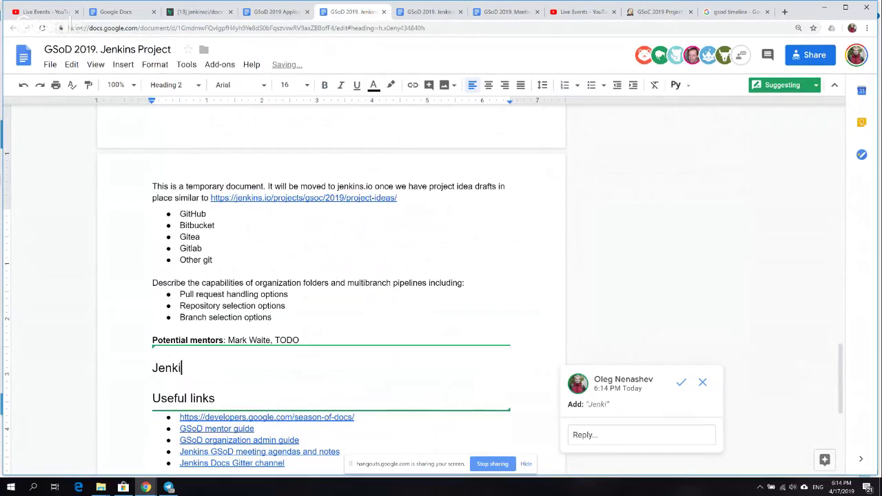
{"action": "type", "text": "ns X"}
- Style 'Jenkins X' as Heading 3, then switch to the GSoD 2019. Meetings document
{"action": "key", "text": "shift+Left"}
{"action": "key", "text": "shift+Left"}
{"action": "key", "text": "shift+Left"}
{"action": "key", "text": "shift+Left"}
{"action": "key", "text": "shift+Left"}
{"action": "key", "text": "shift+Left"}
{"action": "key", "text": "shift+Left"}
{"action": "key", "text": "shift+Left"}
{"action": "key", "text": "shift+Left"}
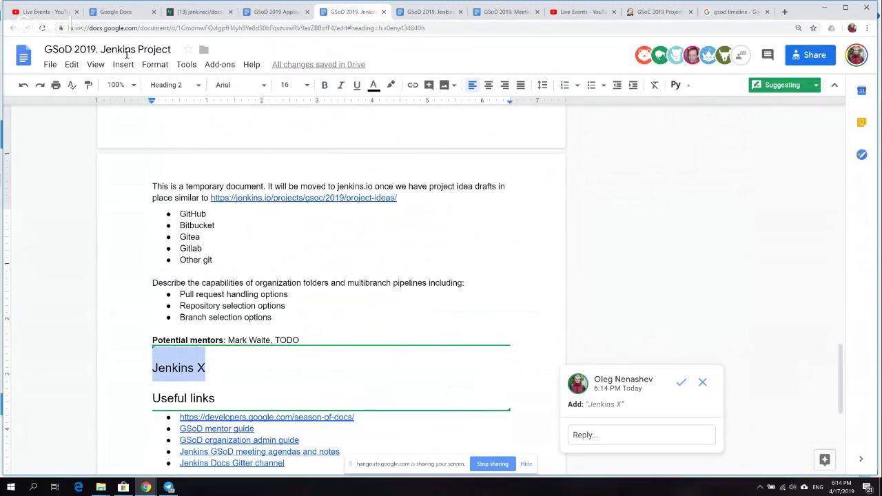
{"action": "left_click", "coordinate": [170, 85]}
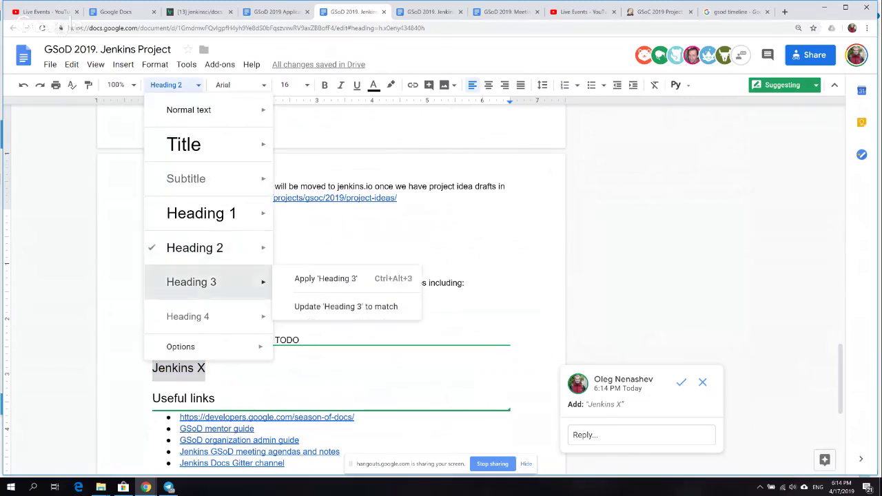
{"action": "left_click", "coordinate": [196, 282]}
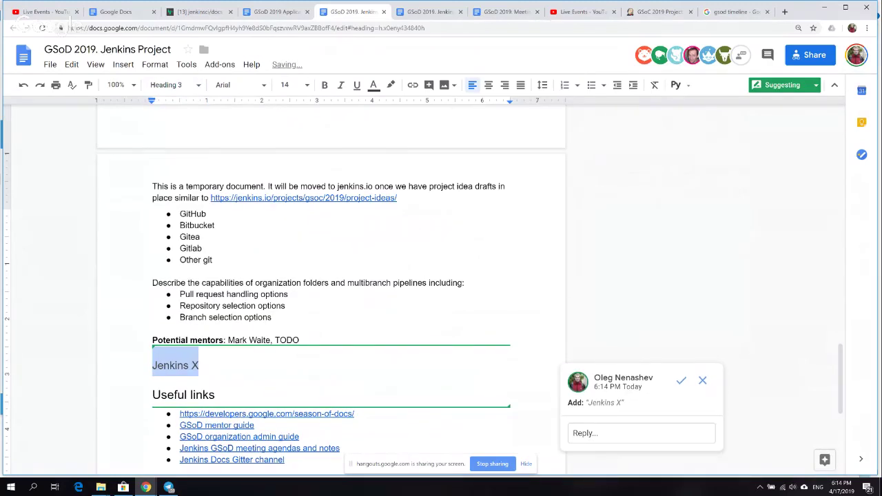
{"action": "left_click", "coordinate": [214, 294]}
{"action": "left_click", "coordinate": [172, 365]}
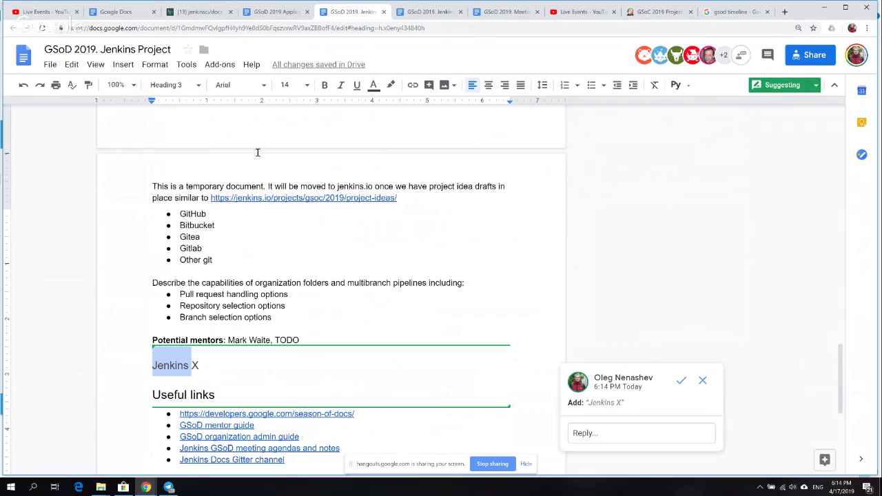
{"action": "key", "text": "ctrl+7"}
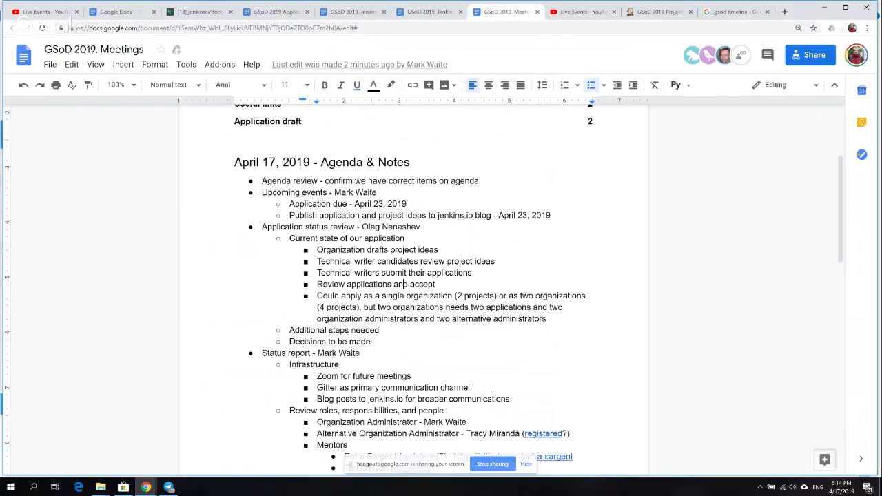
{"action": "left_click", "coordinate": [404, 399]}
{"action": "scroll", "coordinate": [441, 289], "scroll_direction": "down", "scroll_amount": 3}
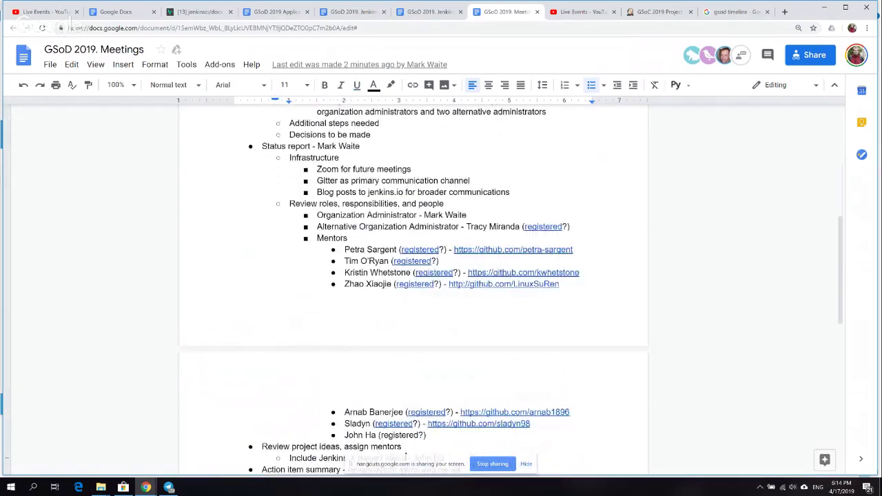
{"action": "key", "text": "Up"}
{"action": "key", "text": "Up"}
{"action": "key", "text": "Up"}
{"action": "key", "text": "Up"}
{"action": "key", "text": "Up"}
{"action": "key", "text": "Up"}
{"action": "key", "text": "Up"}
{"action": "key", "text": "Up"}
{"action": "key", "text": "Up"}
{"action": "key", "text": "Up"}
{"action": "key", "text": "Up"}
{"action": "key", "text": "Up"}
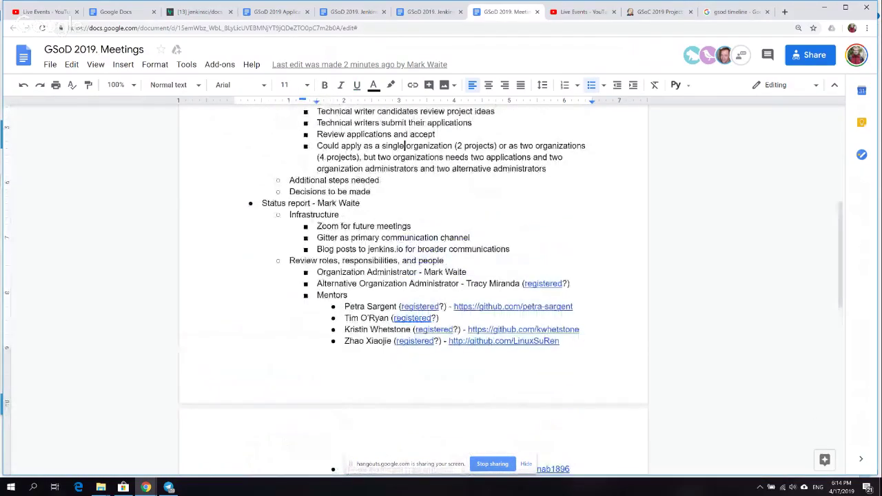
{"action": "key", "text": "Up"}
{"action": "key", "text": "Up"}
{"action": "key", "text": "Up"}
{"action": "key", "text": "Up"}
{"action": "key", "text": "Up"}
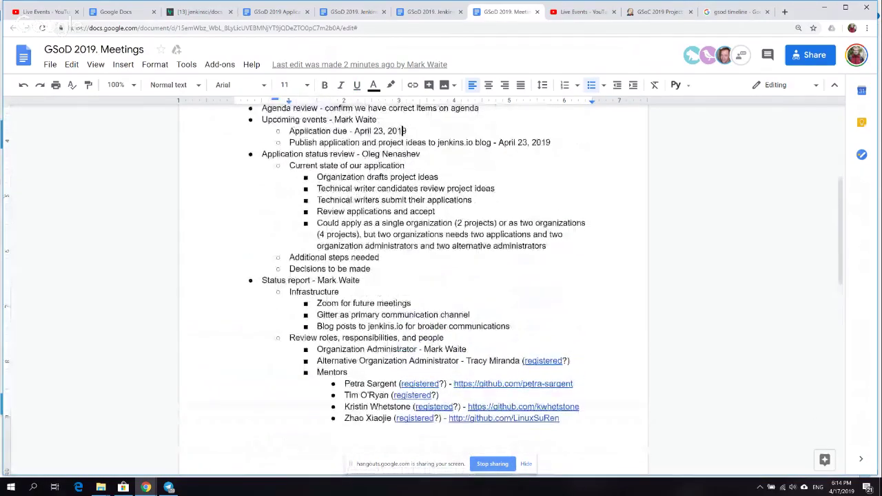
{"action": "key", "text": "Down"}
{"action": "key", "text": "Down"}
{"action": "key", "text": "Down"}
{"action": "key", "text": "Down"}
{"action": "key", "text": "Down"}
{"action": "key", "text": "Down"}
{"action": "key", "text": "Down"}
{"action": "key", "text": "Down"}
{"action": "key", "text": "Down"}
{"action": "key", "text": "Down"}
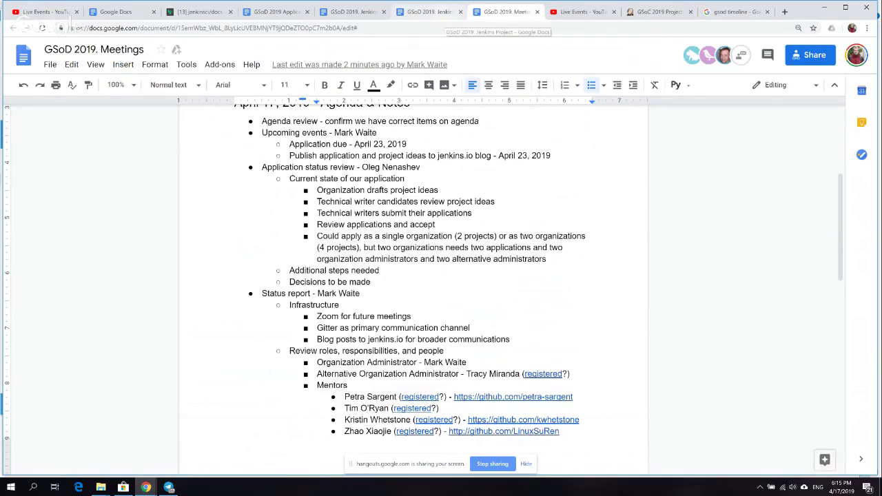
- Open the suggesting copy of the Jenkins Project doc and scroll up to Pipeline Step Documentation
{"action": "left_click", "coordinate": [427, 12]}
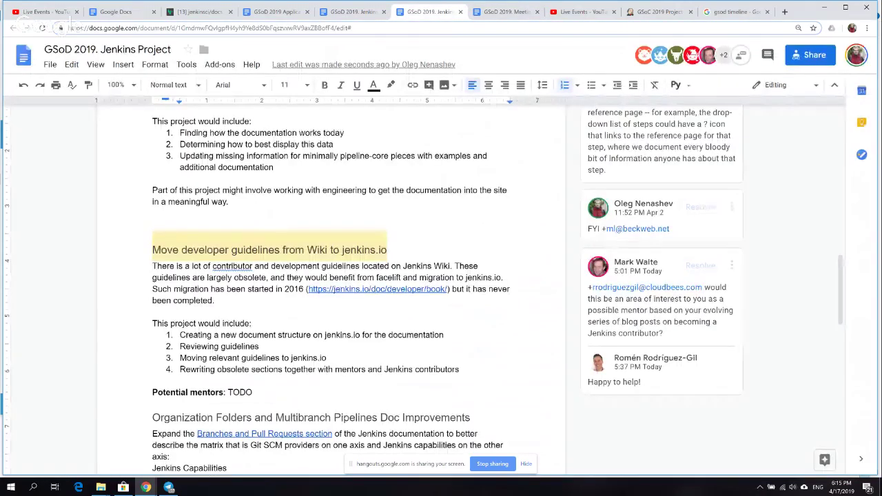
{"action": "key", "text": "ctrl+shift+Tab"}
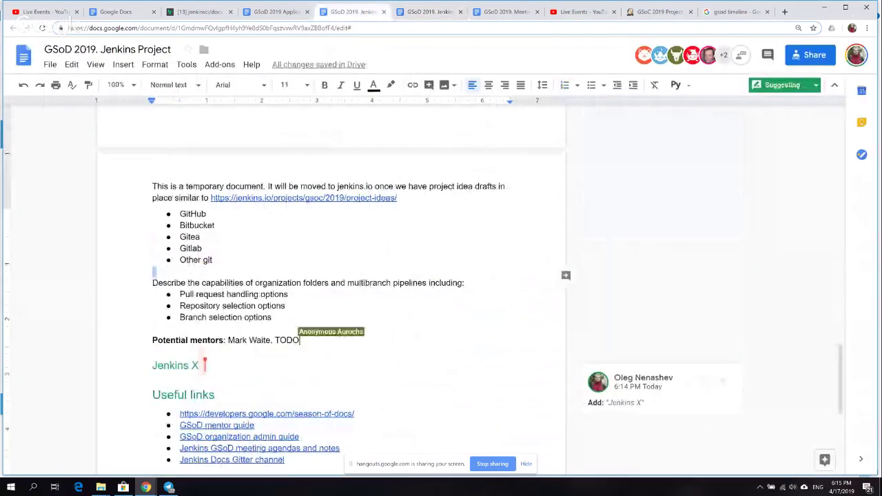
{"action": "scroll", "coordinate": [331, 290], "scroll_direction": "up", "scroll_amount": 3}
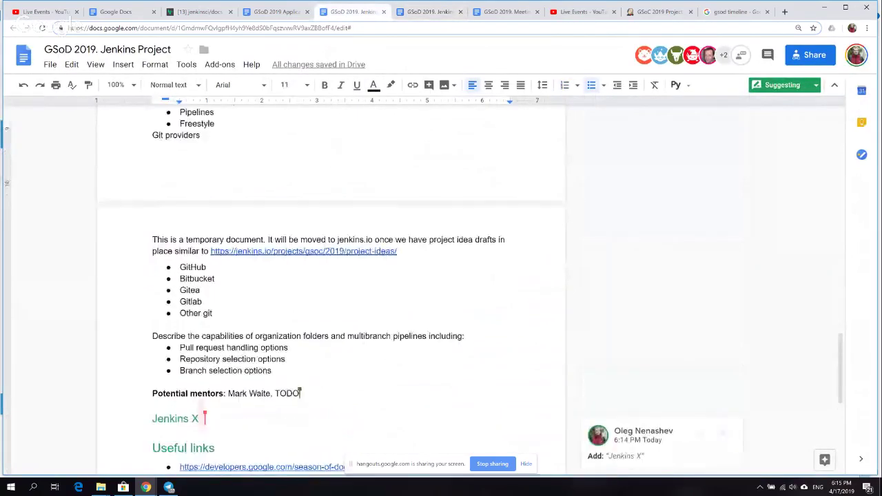
{"action": "scroll", "coordinate": [331, 289], "scroll_direction": "up", "scroll_amount": 3}
{"action": "key", "text": "Up"}
{"action": "key", "text": "Up"}
{"action": "key", "text": "Up"}
{"action": "key", "text": "Up"}
{"action": "key", "text": "Up"}
{"action": "key", "text": "Up"}
{"action": "key", "text": "Up"}
{"action": "key", "text": "Up"}
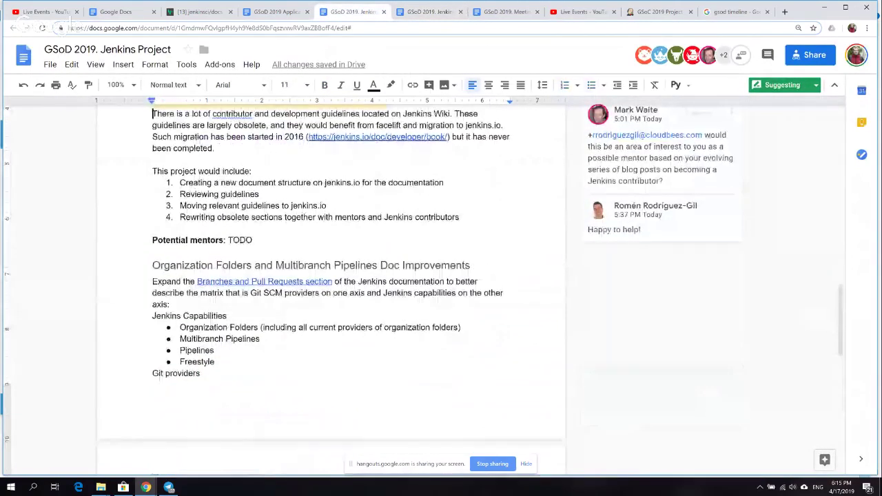
{"action": "key", "text": "Up"}
{"action": "key", "text": "Up"}
{"action": "key", "text": "Up"}
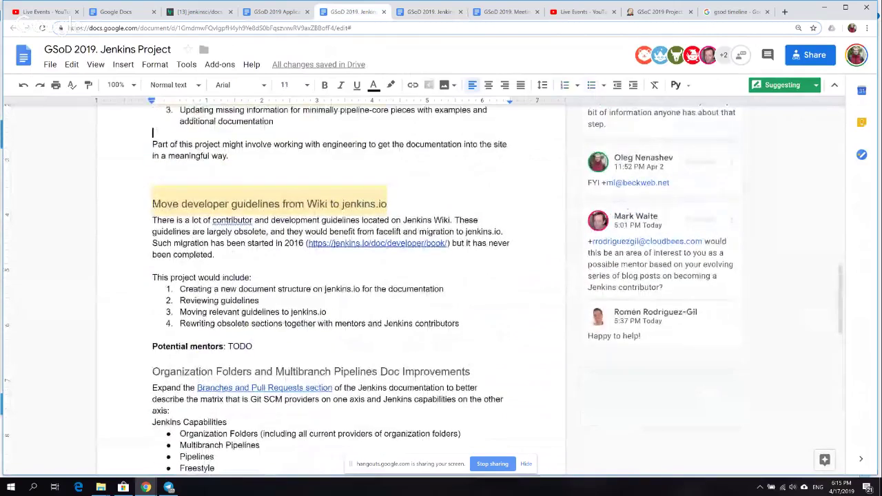
{"action": "scroll", "coordinate": [267, 164], "scroll_direction": "up", "scroll_amount": 2}
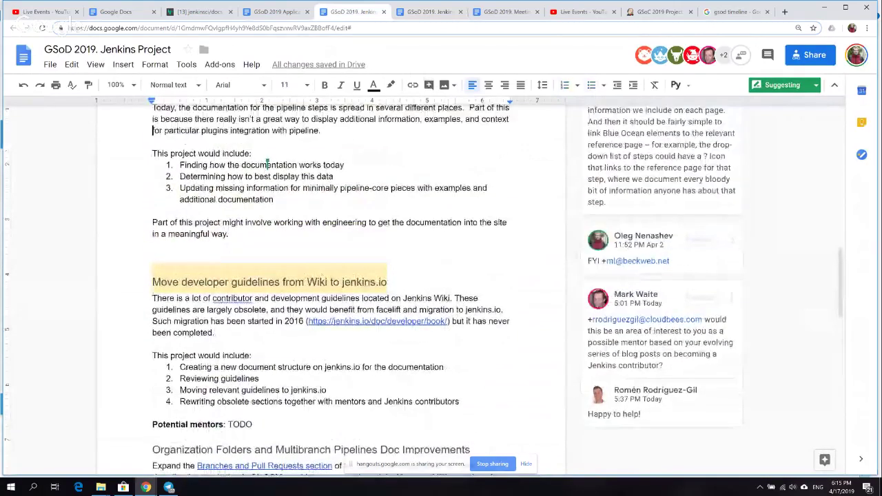
{"action": "scroll", "coordinate": [267, 164], "scroll_direction": "up", "scroll_amount": 1}
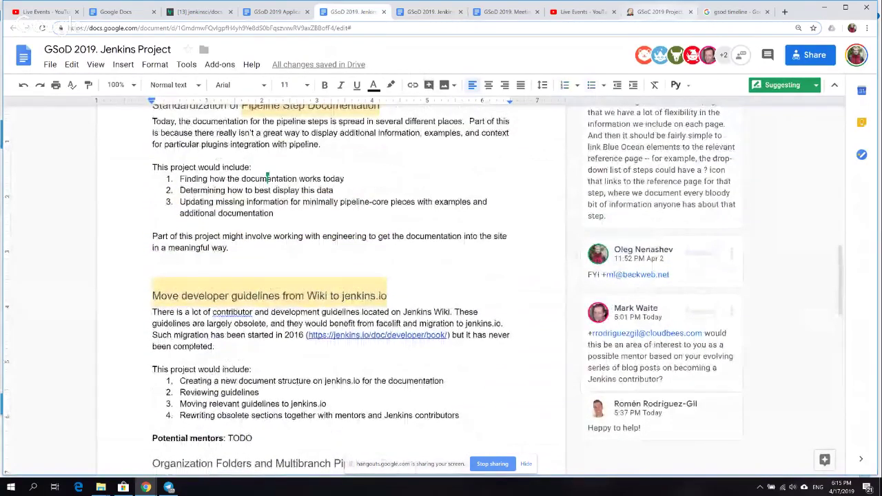
{"action": "key", "text": "ctrl+Tab"}
{"action": "key", "text": "ctrl+Tab"}
{"action": "key", "text": "ctrl+Tab"}
{"action": "key", "text": "ctrl+Tab"}
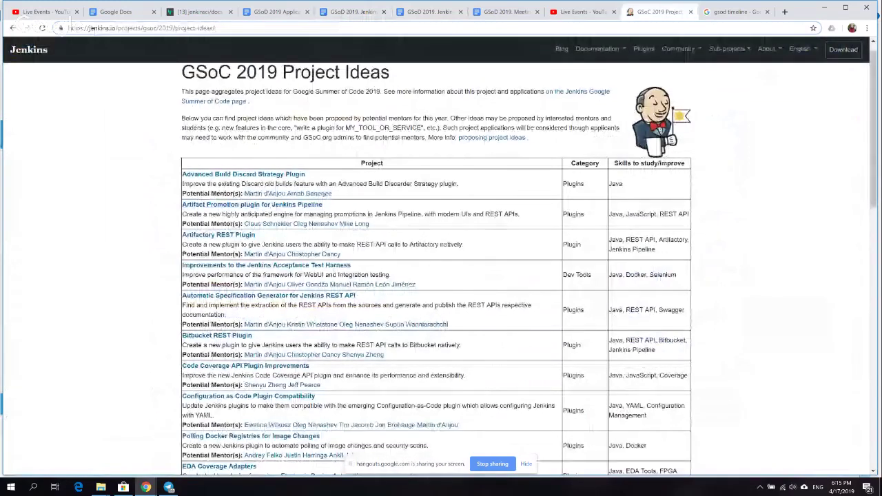
{"action": "scroll", "coordinate": [441, 268], "scroll_direction": "down", "scroll_amount": 5}
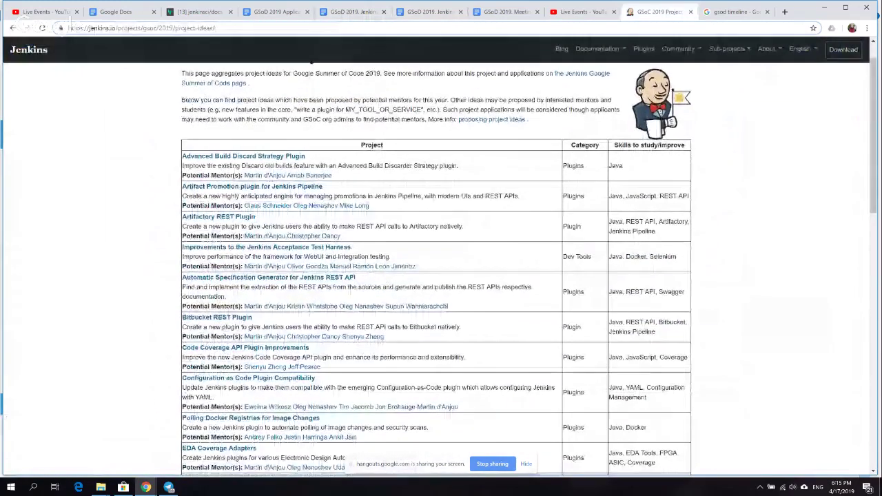
{"action": "scroll", "coordinate": [440, 269], "scroll_direction": "down", "scroll_amount": 5}
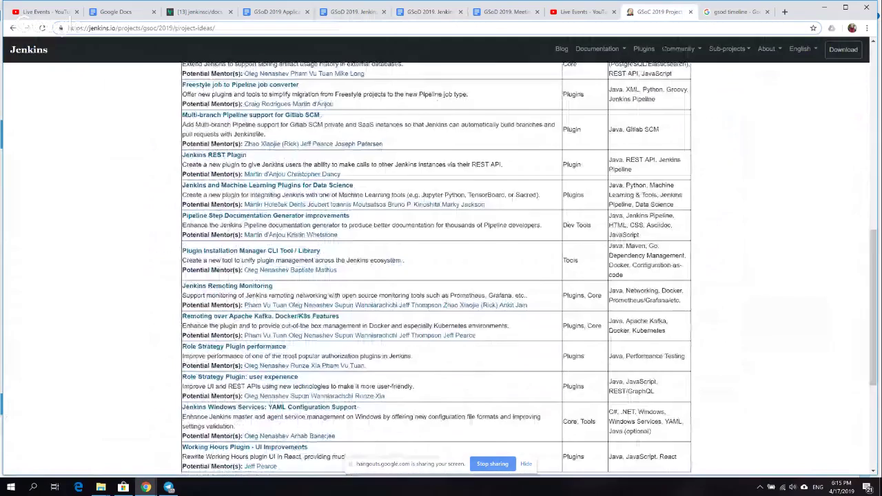
{"action": "scroll", "coordinate": [441, 268], "scroll_direction": "up", "scroll_amount": 15}
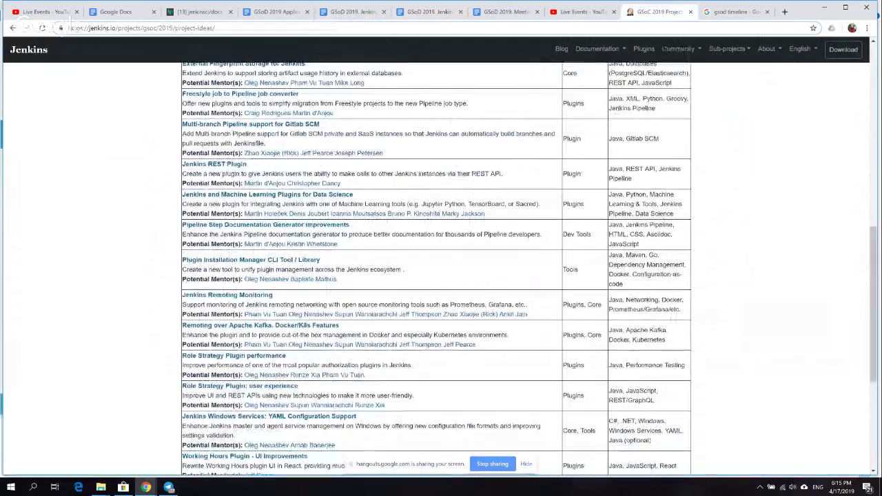
{"action": "scroll", "coordinate": [441, 268], "scroll_direction": "up", "scroll_amount": 1}
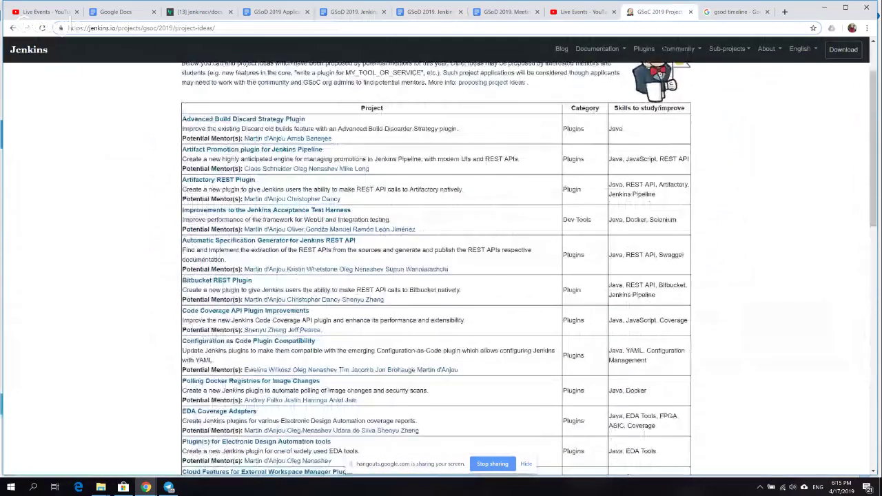
{"action": "left_click", "coordinate": [426, 13]}
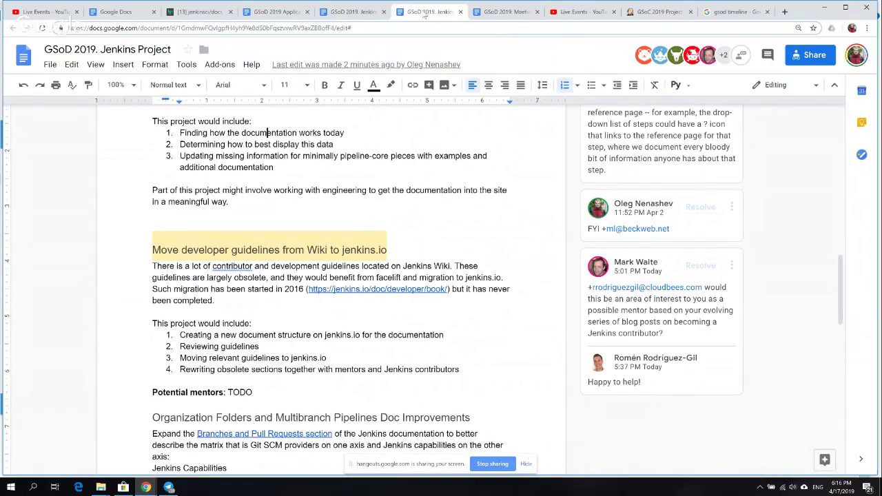
- Step down through the developer guidelines and Pipelines/Freestyle items, then switch to the Application doc
{"action": "key", "text": "Up"}
{"action": "key", "text": "Up"}
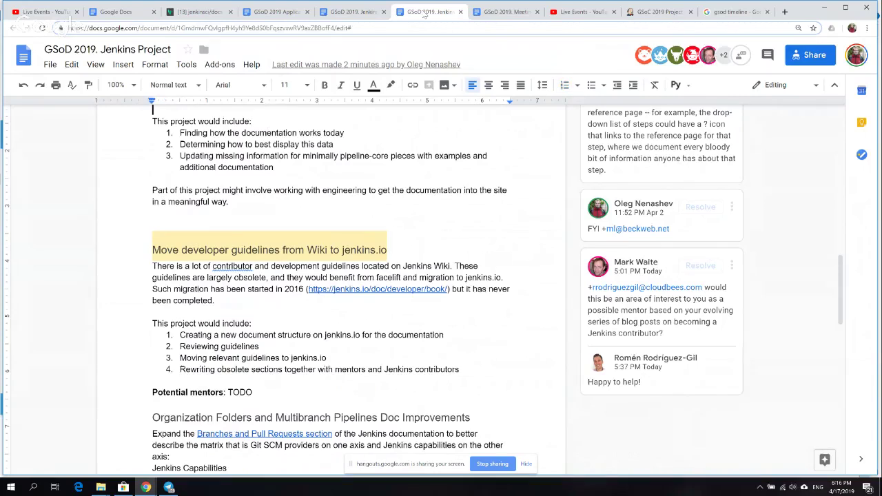
{"action": "key", "text": "Up"}
{"action": "key", "text": "Up"}
{"action": "key", "text": "Up"}
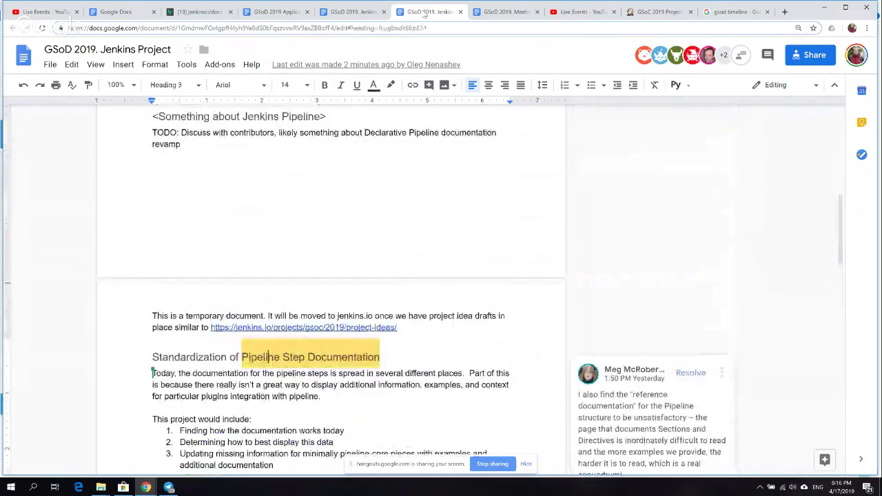
{"action": "key", "text": "Down"}
{"action": "key", "text": "Down"}
{"action": "key", "text": "Down"}
{"action": "key", "text": "Down"}
{"action": "key", "text": "Down"}
{"action": "key", "text": "Down"}
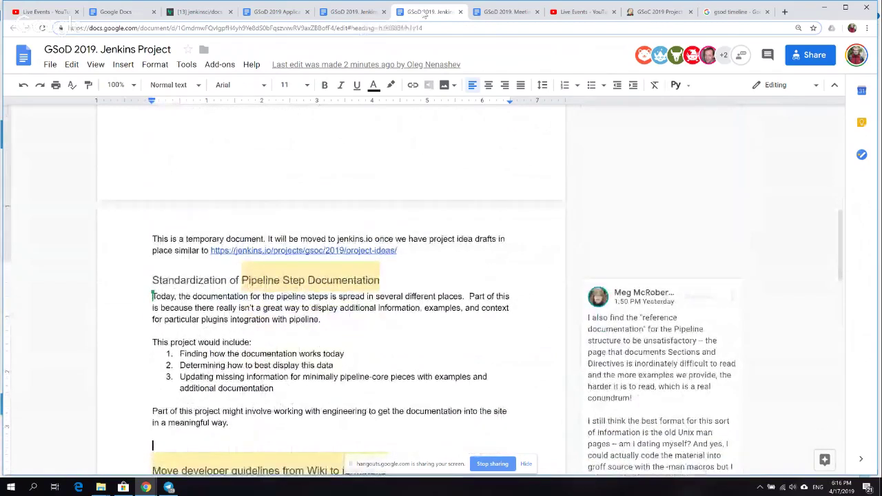
{"action": "key", "text": "Down"}
{"action": "key", "text": "Down"}
{"action": "key", "text": "Down"}
{"action": "key", "text": "Down"}
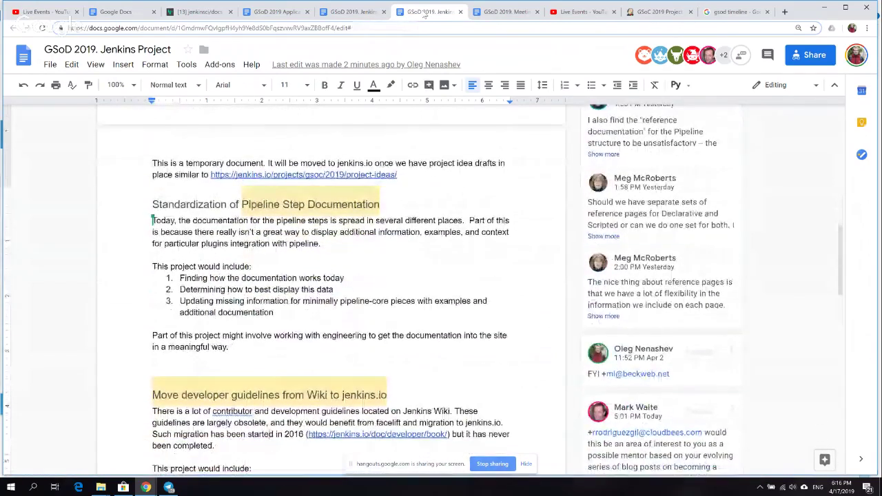
{"action": "key", "text": "Down"}
{"action": "key", "text": "Down"}
{"action": "key", "text": "Down"}
{"action": "key", "text": "Down"}
{"action": "key", "text": "Down"}
{"action": "key", "text": "Down"}
{"action": "key", "text": "Down"}
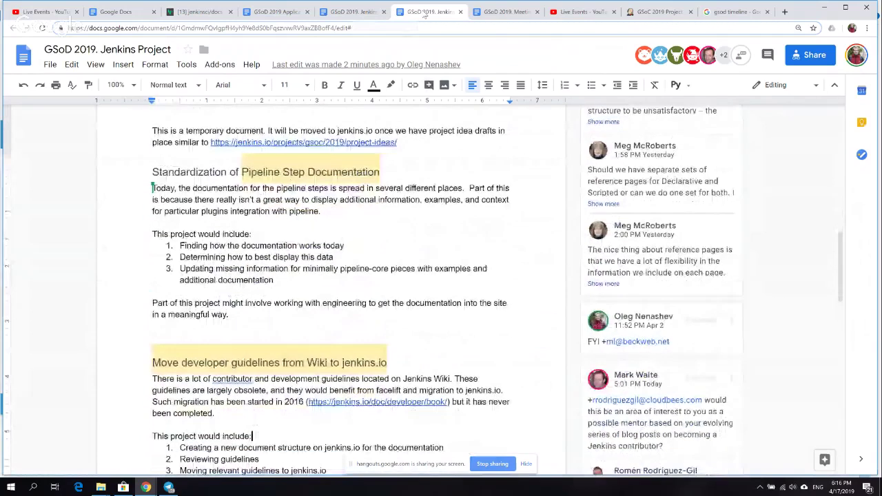
{"action": "key", "text": "Down"}
{"action": "key", "text": "Down"}
{"action": "key", "text": "Down"}
{"action": "key", "text": "Down"}
{"action": "key", "text": "Down"}
{"action": "key", "text": "Down"}
{"action": "key", "text": "Down"}
{"action": "key", "text": "Down"}
{"action": "key", "text": "Down"}
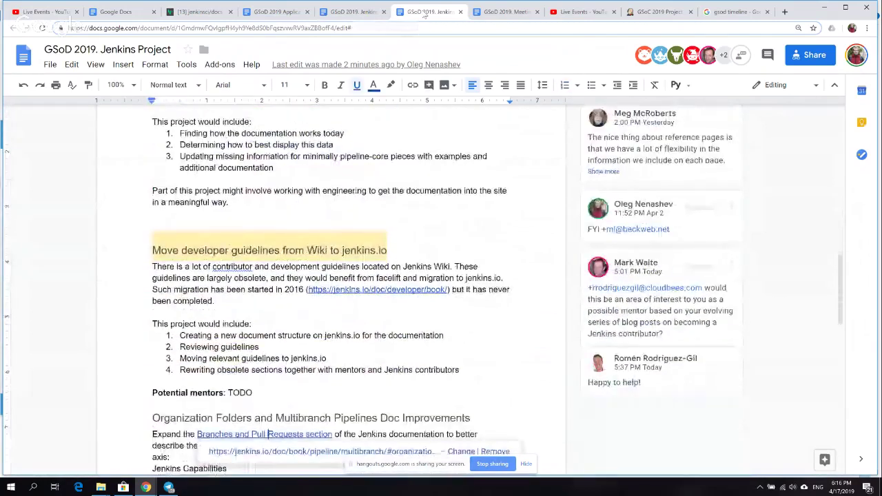
{"action": "key", "text": "Down"}
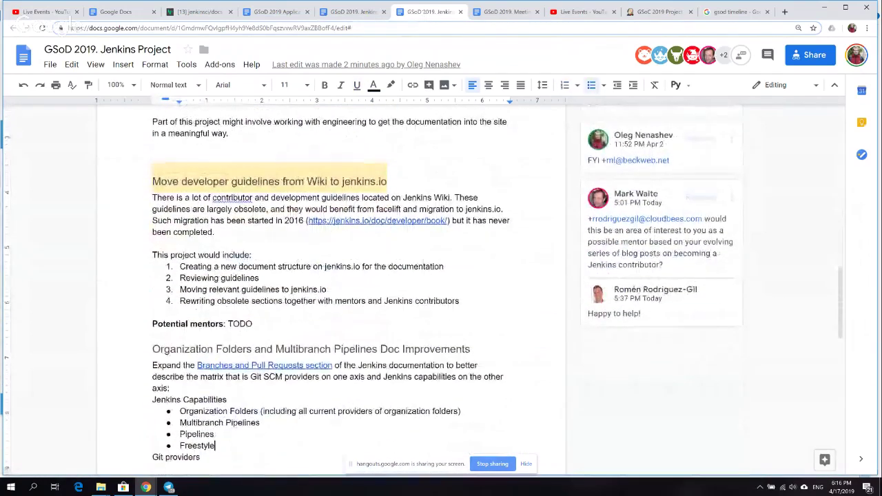
{"action": "left_click", "coordinate": [335, 12]}
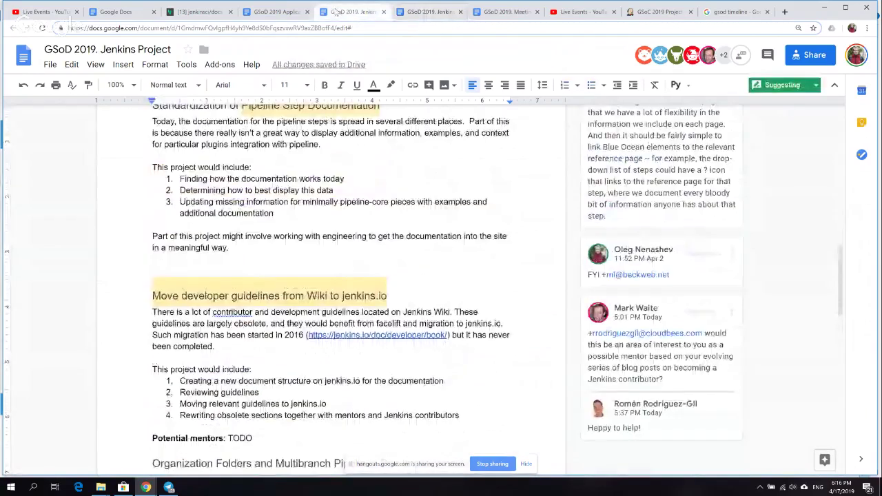
- Scroll to the top of the GSoD 2019 Application doc and step down to the organization information
{"action": "left_click", "coordinate": [272, 12]}
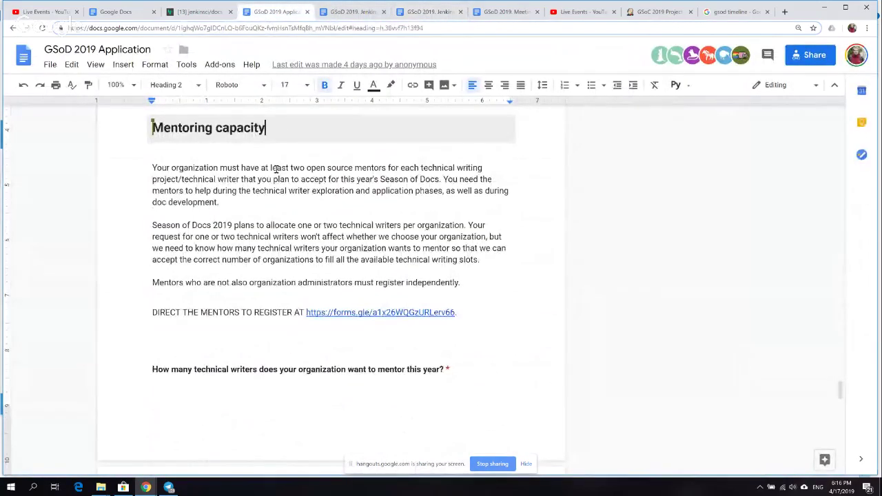
{"action": "scroll", "coordinate": [278, 173], "scroll_direction": "up", "scroll_amount": 10}
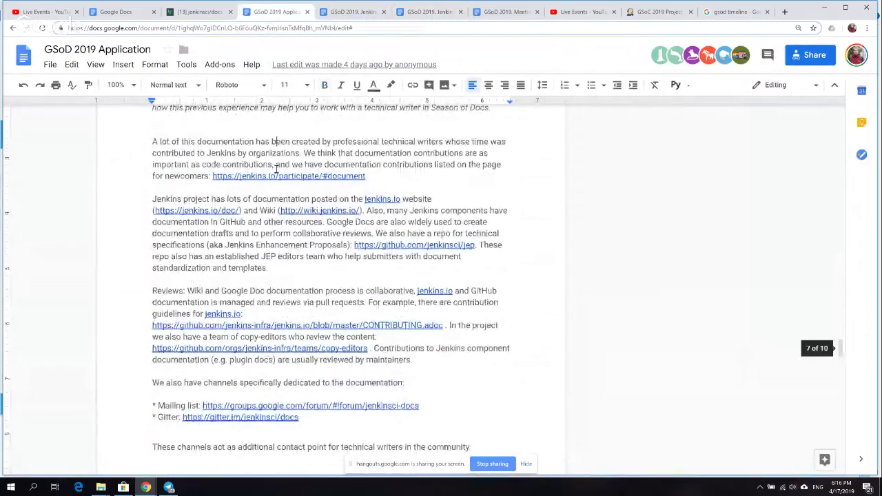
{"action": "scroll", "coordinate": [279, 174], "scroll_direction": "up", "scroll_amount": 15}
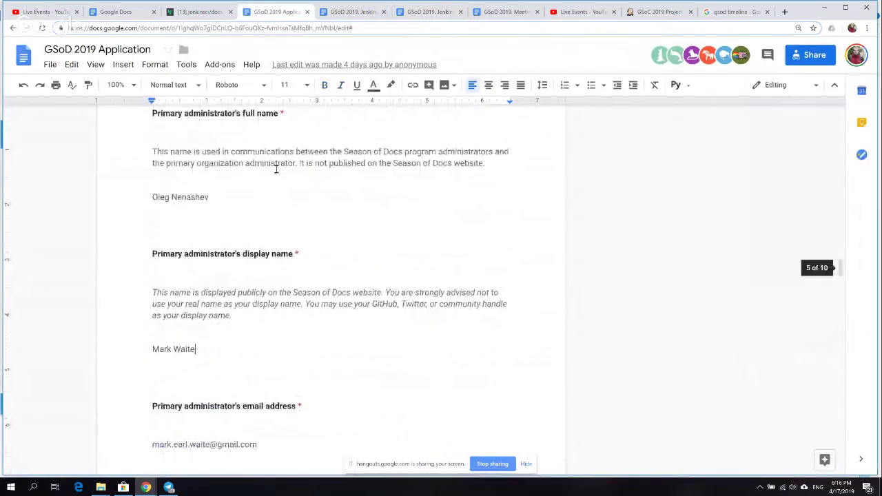
{"action": "scroll", "coordinate": [275, 169], "scroll_direction": "up", "scroll_amount": 8}
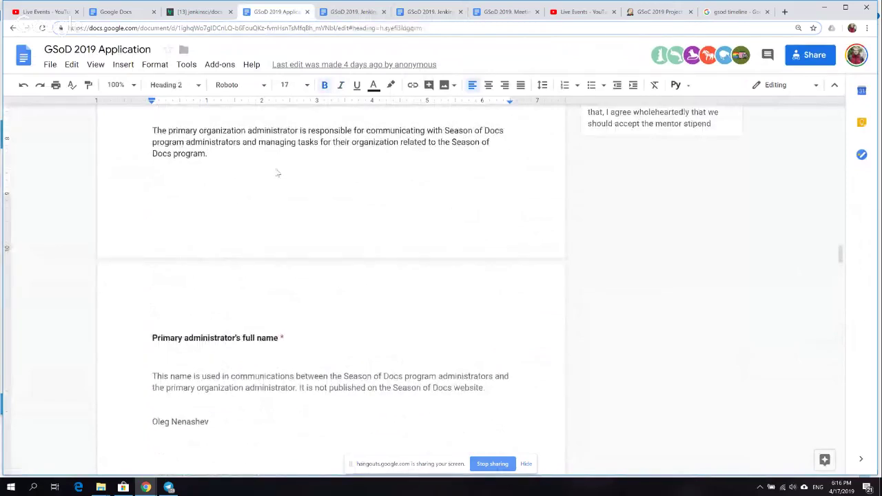
{"action": "scroll", "coordinate": [275, 168], "scroll_direction": "up", "scroll_amount": 12}
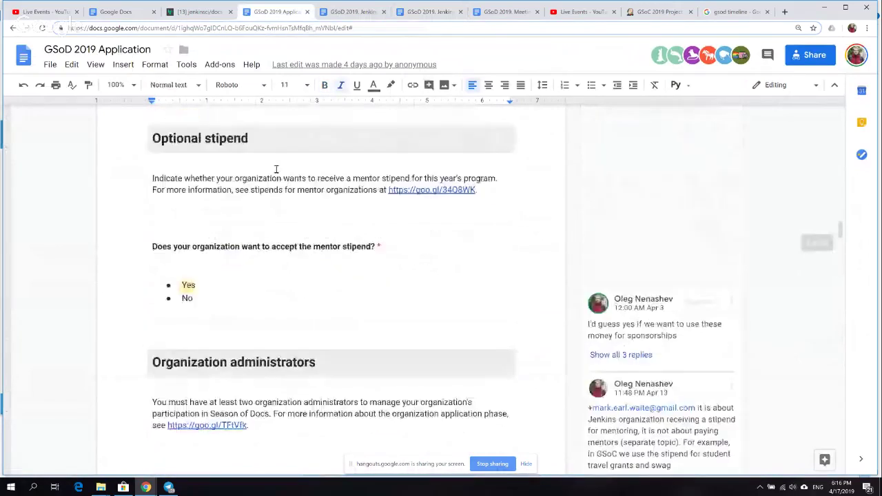
{"action": "scroll", "coordinate": [275, 168], "scroll_direction": "up", "scroll_amount": 4}
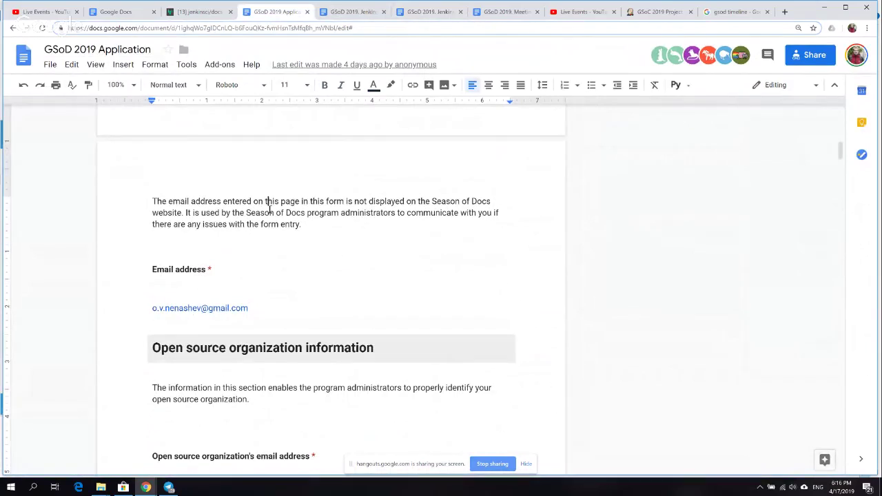
{"action": "key", "text": "Up"}
{"action": "key", "text": "Up"}
{"action": "key", "text": "Up"}
{"action": "key", "text": "Up"}
{"action": "key", "text": "Up"}
{"action": "key", "text": "Up"}
{"action": "key", "text": "Up"}
{"action": "key", "text": "Up"}
{"action": "key", "text": "Up"}
{"action": "key", "text": "Up"}
{"action": "key", "text": "Up"}
{"action": "key", "text": "Up"}
{"action": "key", "text": "Up"}
{"action": "key", "text": "Up"}
{"action": "key", "text": "Up"}
{"action": "key", "text": "Up"}
{"action": "key", "text": "Up"}
{"action": "key", "text": "Up"}
{"action": "key", "text": "Up"}
{"action": "key", "text": "Up"}
{"action": "key", "text": "Down"}
{"action": "key", "text": "Down"}
{"action": "key", "text": "Down"}
{"action": "key", "text": "Down"}
{"action": "key", "text": "Down"}
{"action": "key", "text": "Down"}
{"action": "key", "text": "Down"}
{"action": "key", "text": "Down"}
{"action": "key", "text": "Down"}
{"action": "key", "text": "Down"}
{"action": "key", "text": "Down"}
{"action": "key", "text": "Down"}
{"action": "key", "text": "Down"}
{"action": "key", "text": "Down"}
{"action": "key", "text": "Down"}
{"action": "key", "text": "Down"}
{"action": "key", "text": "Down"}
{"action": "key", "text": "Down"}
{"action": "key", "text": "Down"}
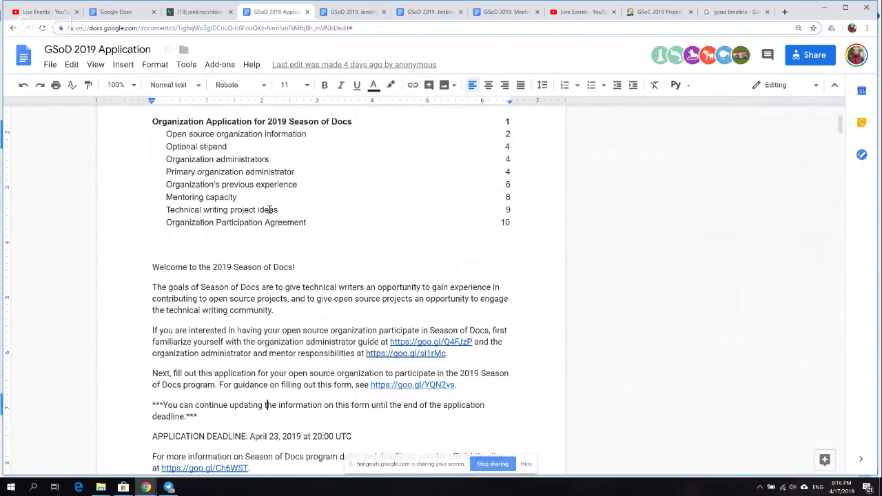
{"action": "key", "text": "Down"}
{"action": "key", "text": "Down"}
{"action": "key", "text": "Down"}
{"action": "key", "text": "Down"}
{"action": "key", "text": "Down"}
{"action": "key", "text": "Down"}
{"action": "key", "text": "Down"}
{"action": "key", "text": "Down"}
{"action": "key", "text": "Down"}
{"action": "key", "text": "Down"}
{"action": "key", "text": "Down"}
{"action": "key", "text": "Down"}
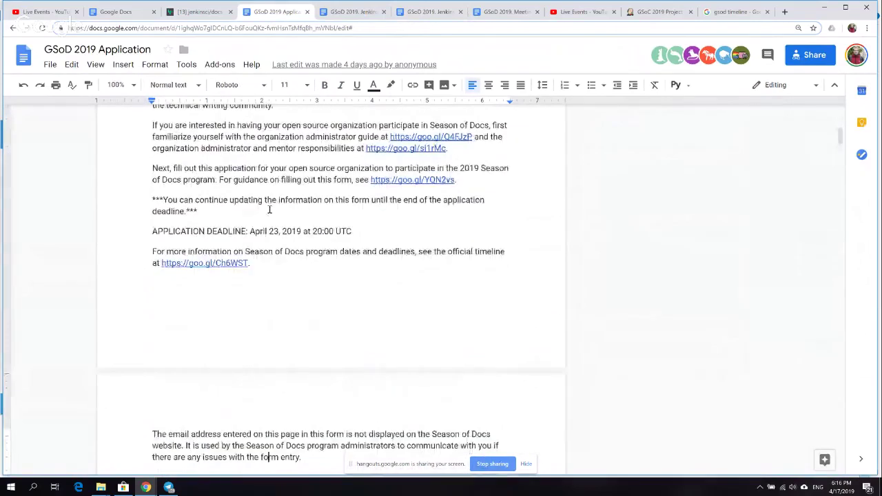
{"action": "key", "text": "Down"}
{"action": "key", "text": "Down"}
{"action": "key", "text": "Down"}
{"action": "key", "text": "Down"}
{"action": "key", "text": "Down"}
{"action": "key", "text": "Down"}
{"action": "key", "text": "Down"}
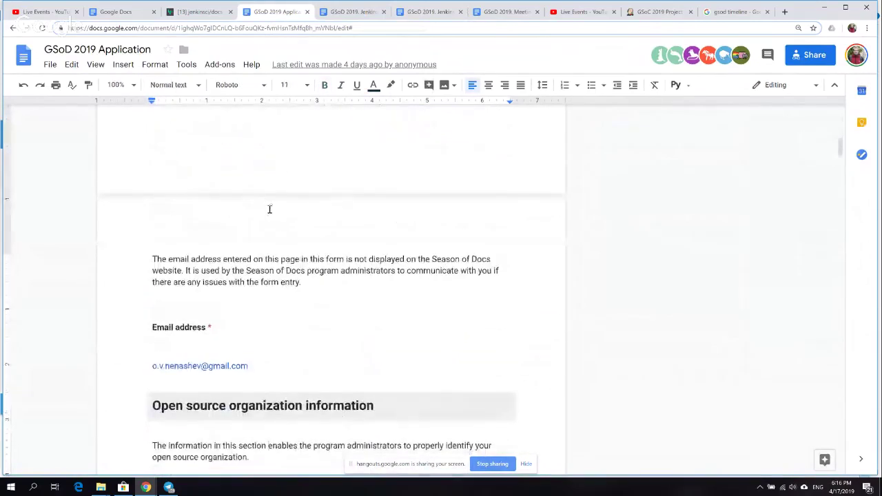
{"action": "key", "text": "Down"}
{"action": "key", "text": "Down"}
{"action": "key", "text": "Down"}
{"action": "key", "text": "Down"}
{"action": "key", "text": "Down"}
{"action": "key", "text": "Down"}
{"action": "key", "text": "Down"}
{"action": "key", "text": "Down"}
{"action": "key", "text": "Down"}
{"action": "key", "text": "Down"}
{"action": "key", "text": "Down"}
{"action": "key", "text": "Down"}
{"action": "key", "text": "Down"}
{"action": "key", "text": "Down"}
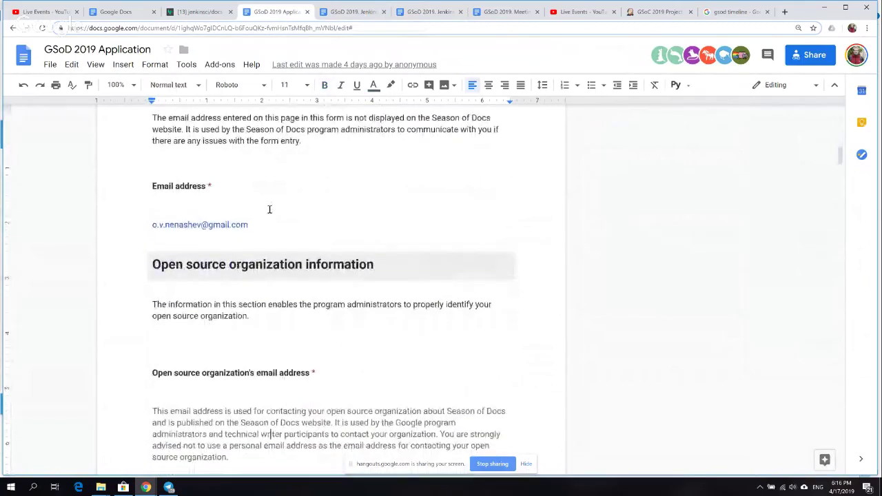
- Move past the project description and select the 'Link to your organization's page' question through TODO
{"action": "key", "text": "Up"}
{"action": "key", "text": "Up"}
{"action": "key", "text": "Up"}
{"action": "key", "text": "Up"}
{"action": "key", "text": "Up"}
{"action": "key", "text": "Up"}
{"action": "key", "text": "Up"}
{"action": "key", "text": "Up"}
{"action": "key", "text": "Up"}
{"action": "key", "text": "Up"}
{"action": "key", "text": "Up"}
{"action": "key", "text": "Up"}
{"action": "key", "text": "Up"}
{"action": "key", "text": "Up"}
{"action": "key", "text": "Up"}
{"action": "key", "text": "Up"}
{"action": "key", "text": "Up"}
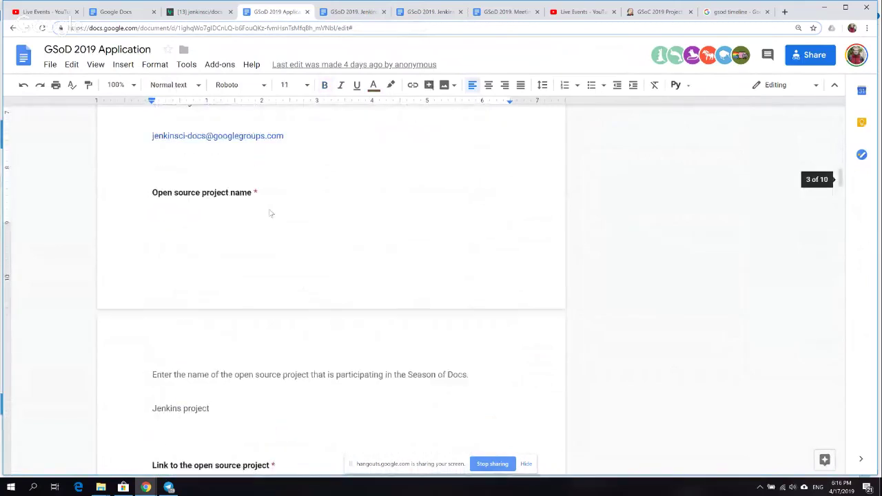
{"action": "key", "text": "Down"}
{"action": "key", "text": "Down"}
{"action": "key", "text": "Down"}
{"action": "key", "text": "Down"}
{"action": "key", "text": "Down"}
{"action": "key", "text": "Down"}
{"action": "key", "text": "Down"}
{"action": "key", "text": "Down"}
{"action": "key", "text": "Down"}
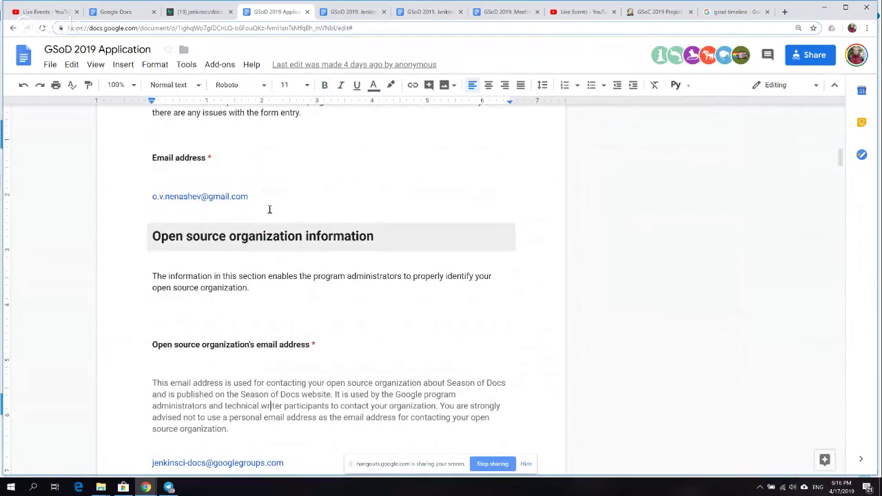
{"action": "key", "text": "Down"}
{"action": "key", "text": "Down"}
{"action": "key", "text": "Down"}
{"action": "key", "text": "Down"}
{"action": "key", "text": "Down"}
{"action": "key", "text": "Down"}
{"action": "key", "text": "Down"}
{"action": "key", "text": "Down"}
{"action": "key", "text": "Down"}
{"action": "key", "text": "Down"}
{"action": "key", "text": "Down"}
{"action": "key", "text": "Down"}
{"action": "key", "text": "Down"}
{"action": "key", "text": "Down"}
{"action": "key", "text": "Down"}
{"action": "key", "text": "Down"}
{"action": "key", "text": "Down"}
{"action": "key", "text": "Down"}
{"action": "key", "text": "Down"}
{"action": "key", "text": "Down"}
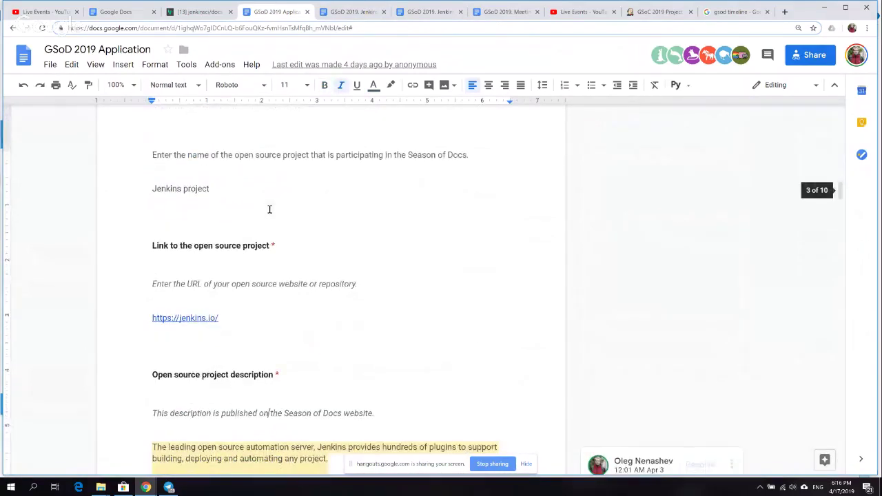
{"action": "key", "text": "Down"}
{"action": "key", "text": "Up"}
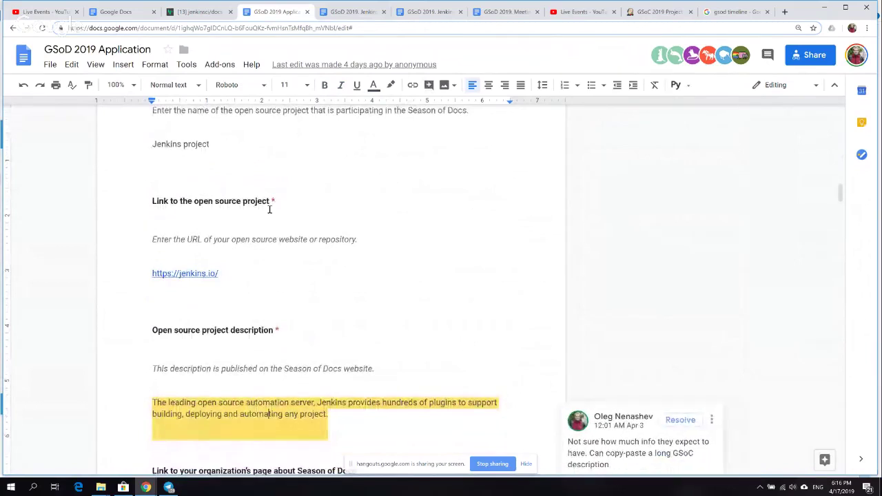
{"action": "key", "text": "Down"}
{"action": "key", "text": "Down"}
{"action": "key", "text": "Down"}
{"action": "key", "text": "Down"}
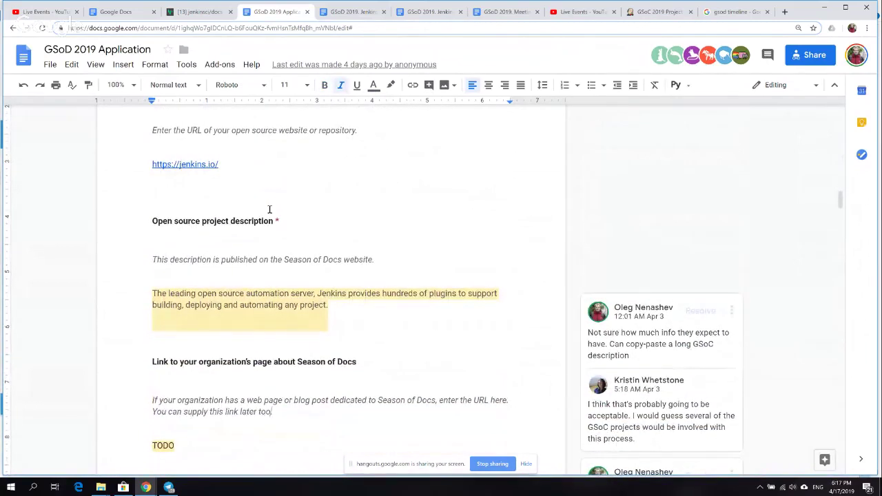
{"action": "key", "text": "Down"}
{"action": "key", "text": "Down"}
{"action": "key", "text": "Down"}
{"action": "key", "text": "Down"}
{"action": "key", "text": "Down"}
{"action": "key", "text": "Down"}
{"action": "key", "text": "Down"}
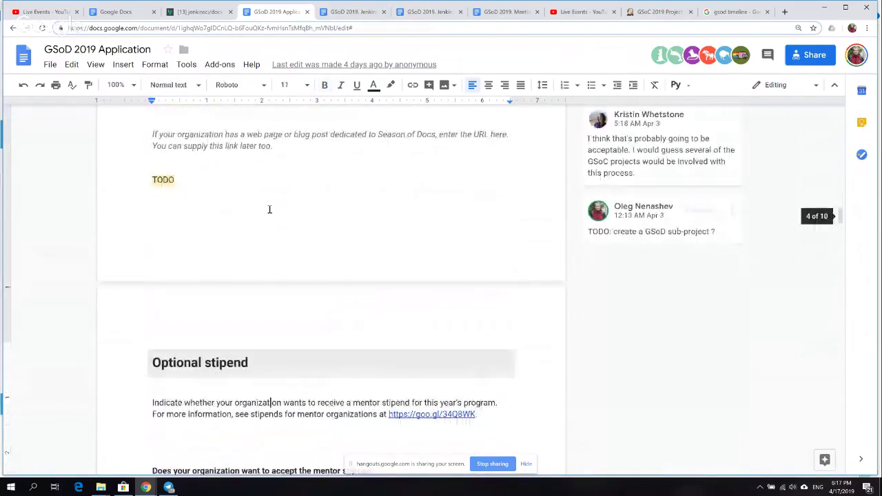
{"action": "key", "text": "Up"}
{"action": "key", "text": "Up"}
{"action": "key", "text": "Up"}
{"action": "key", "text": "Up"}
{"action": "key", "text": "Up"}
{"action": "key", "text": "Up"}
{"action": "key", "text": "Up"}
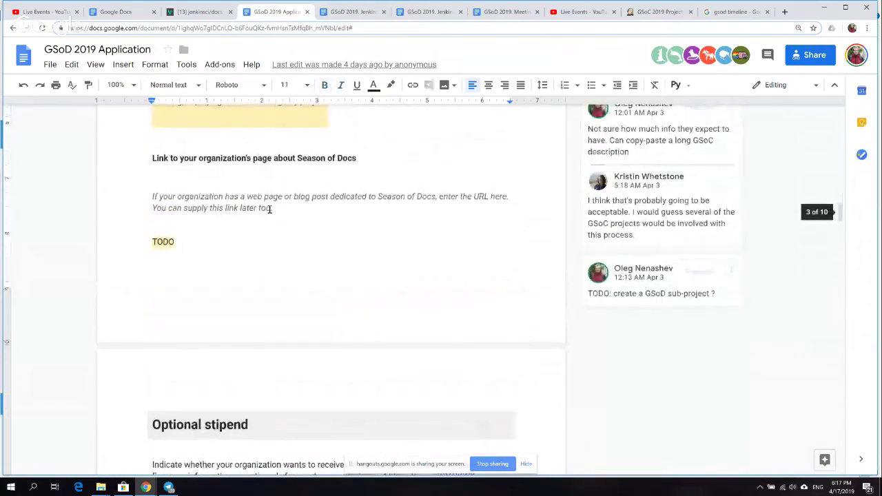
{"action": "key", "text": "Down"}
{"action": "key", "text": "Down"}
{"action": "key", "text": "Down"}
{"action": "key", "text": "Down"}
{"action": "key", "text": "Down"}
{"action": "key", "text": "Down"}
{"action": "key", "text": "Down"}
{"action": "key", "text": "Down"}
{"action": "key", "text": "Down"}
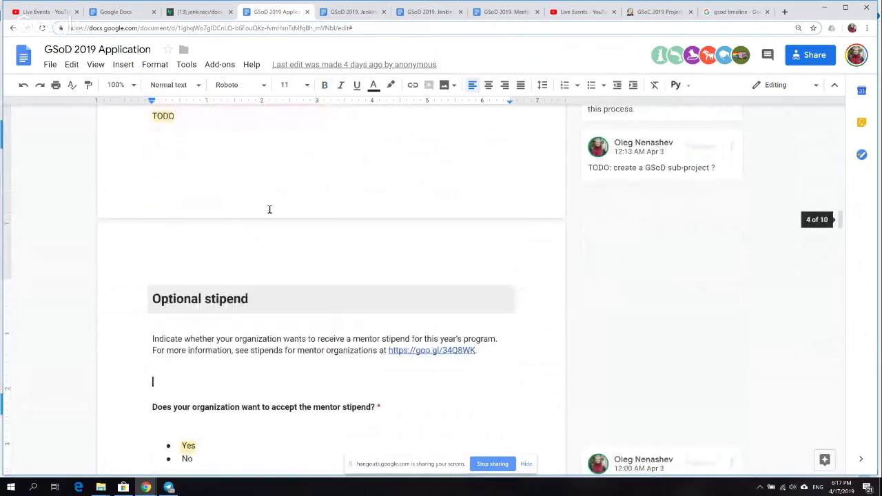
{"action": "key", "text": "Up"}
{"action": "key", "text": "Up"}
{"action": "key", "text": "Up"}
{"action": "key", "text": "Up"}
{"action": "key", "text": "Up"}
{"action": "key", "text": "Up"}
{"action": "key", "text": "Up"}
{"action": "key", "text": "Up"}
{"action": "key", "text": "Up"}
{"action": "key", "text": "Up"}
{"action": "key", "text": "Up"}
{"action": "key", "text": "Up"}
{"action": "key", "text": "Up"}
{"action": "key", "text": "Up"}
{"action": "key", "text": "Up"}
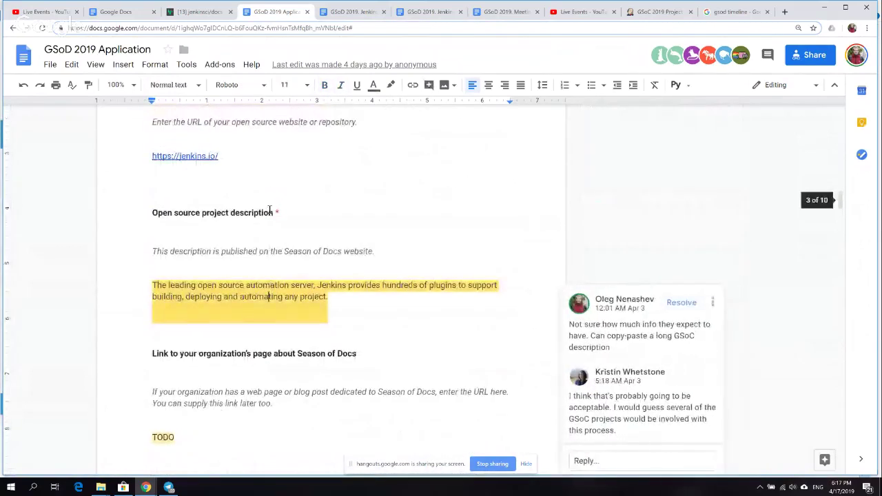
{"action": "key", "text": "Down"}
{"action": "key", "text": "Down"}
{"action": "key", "text": "Down"}
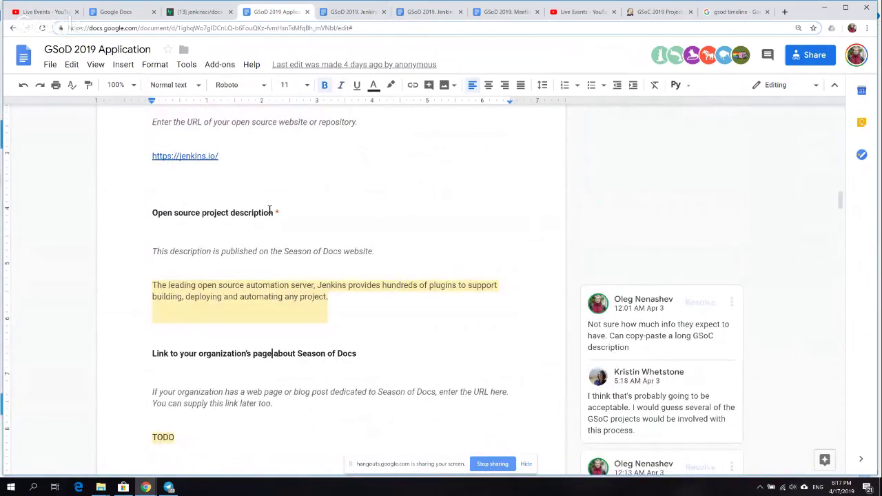
{"action": "key", "text": "Left"}
{"action": "key", "text": "Left"}
{"action": "key", "text": "Left"}
{"action": "key", "text": "Left"}
{"action": "key", "text": "Left"}
{"action": "key", "text": "Left"}
{"action": "key", "text": "Left"}
{"action": "key", "text": "Left"}
{"action": "key", "text": "Left"}
{"action": "key", "text": "Left"}
{"action": "key", "text": "Left"}
{"action": "key", "text": "shift+Down"}
{"action": "key", "text": "shift+Down"}
{"action": "key", "text": "shift+Down"}
{"action": "key", "text": "shift+Down"}
{"action": "key", "text": "shift+Down"}
{"action": "key", "text": "shift+Down"}
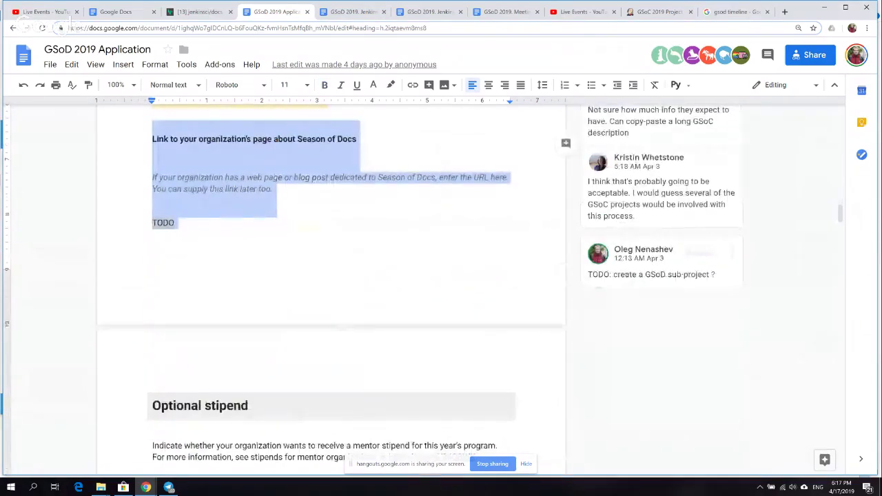
- From the GSoC 2019 Project Ideas page, open the Google Summer of Code in Jenkins page and skim it
{"action": "left_click", "coordinate": [656, 12]}
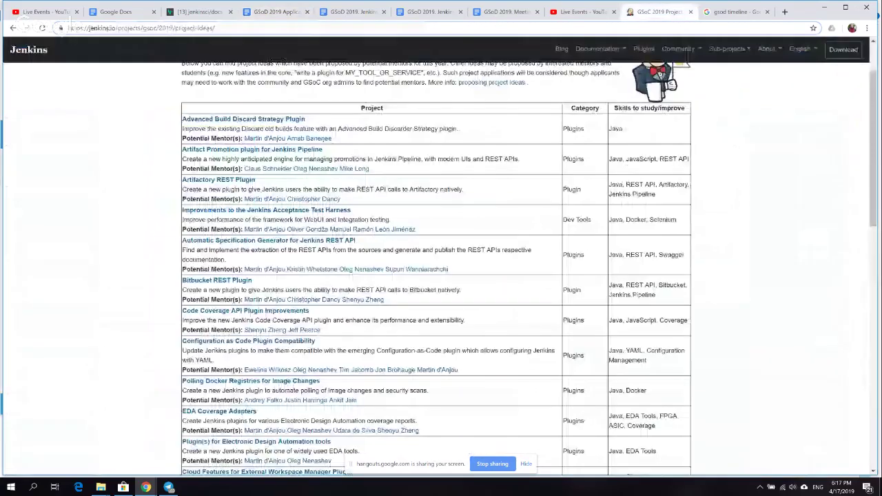
{"action": "scroll", "coordinate": [207, 147], "scroll_direction": "up", "scroll_amount": 1}
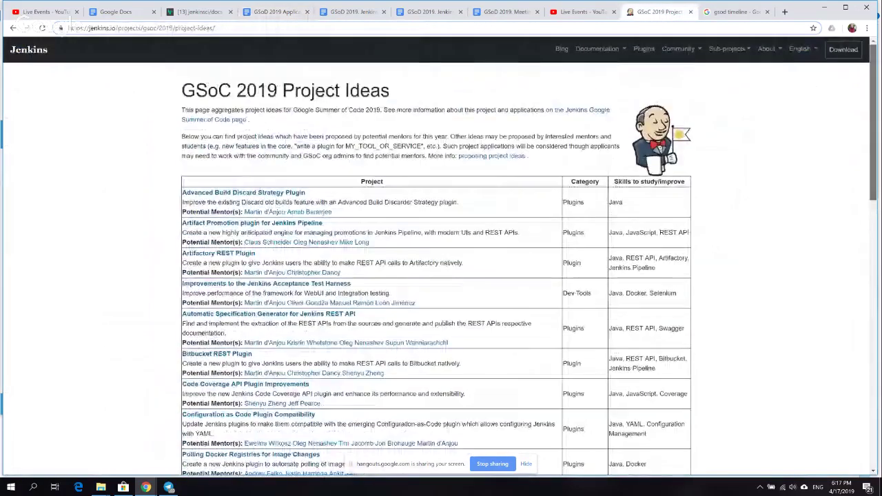
{"action": "left_click", "coordinate": [219, 119]}
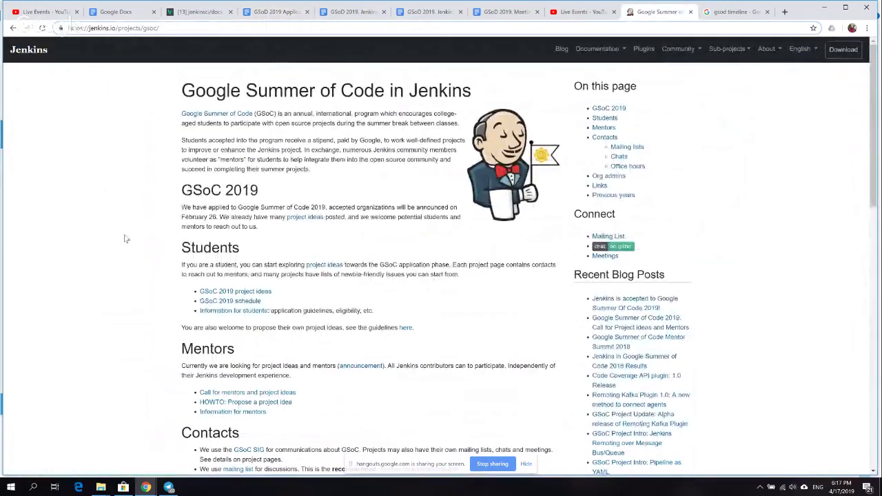
{"action": "scroll", "coordinate": [124, 239], "scroll_direction": "down", "scroll_amount": 1}
{"action": "scroll", "coordinate": [125, 238], "scroll_direction": "down", "scroll_amount": 5}
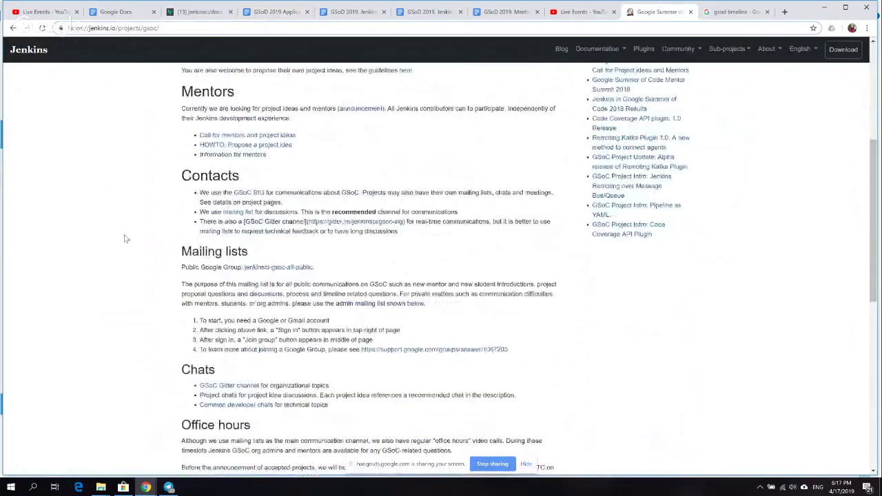
{"action": "scroll", "coordinate": [125, 238], "scroll_direction": "down", "scroll_amount": 1}
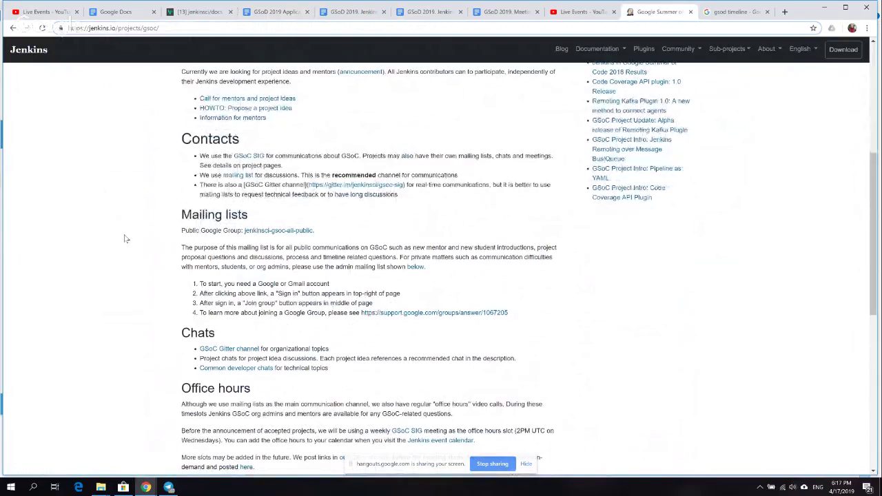
{"action": "scroll", "coordinate": [124, 238], "scroll_direction": "up", "scroll_amount": 5}
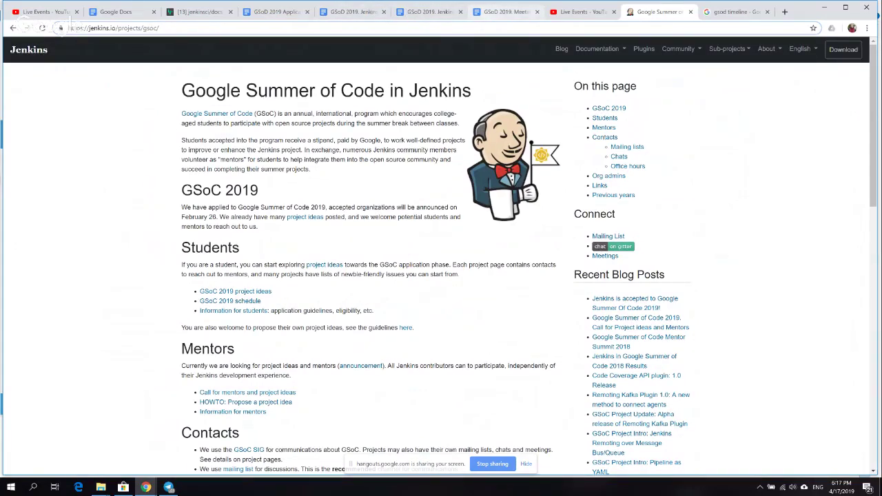
- Cycle through the Meetings, Jenkins Project and Application docs, deselecting the organization-page TODO section
{"action": "left_click", "coordinate": [506, 11]}
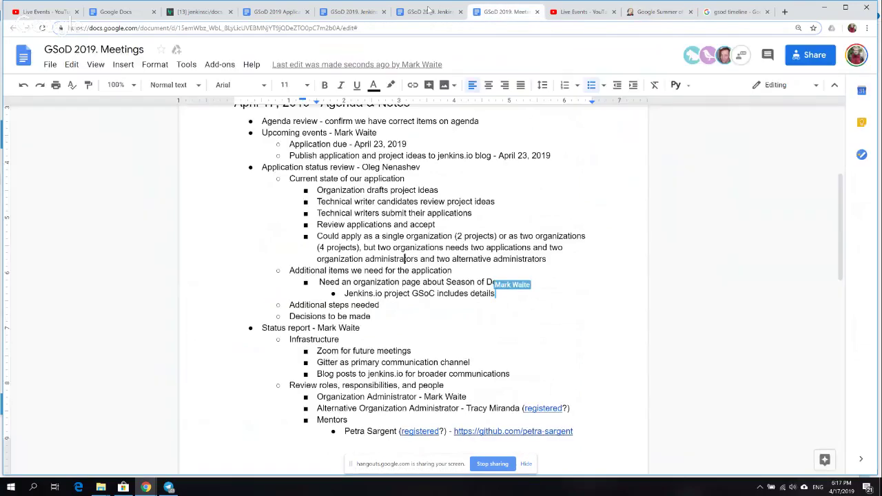
{"action": "left_click", "coordinate": [372, 12]}
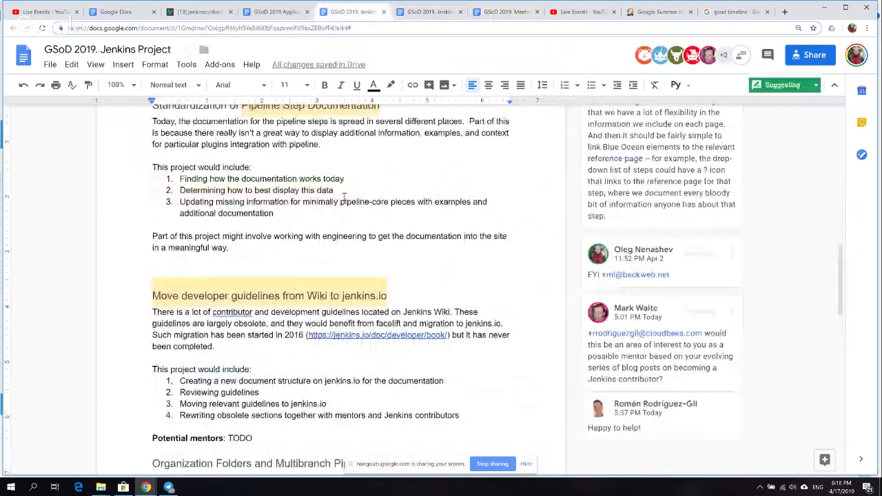
{"action": "left_click", "coordinate": [506, 12]}
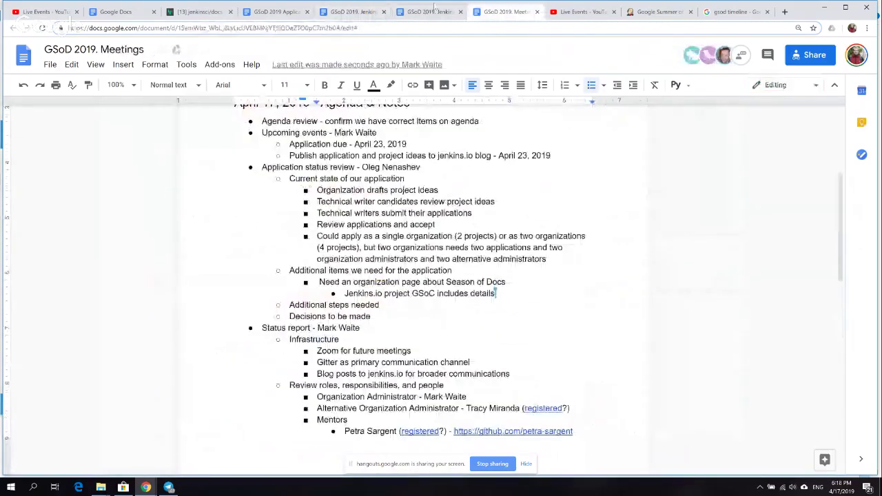
{"action": "left_click", "coordinate": [268, 13]}
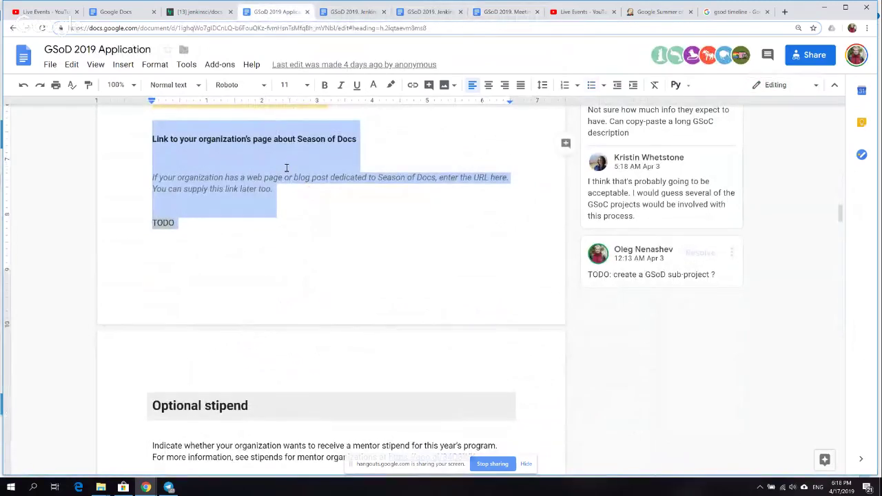
{"action": "left_click", "coordinate": [241, 220]}
{"action": "key", "text": "Up"}
{"action": "key", "text": "Up"}
{"action": "key", "text": "Up"}
{"action": "key", "text": "Up"}
{"action": "key", "text": "Up"}
{"action": "key", "text": "Up"}
{"action": "key", "text": "Down"}
{"action": "key", "text": "Down"}
{"action": "key", "text": "Down"}
{"action": "key", "text": "Down"}
{"action": "key", "text": "Down"}
{"action": "key", "text": "Down"}
{"action": "scroll", "coordinate": [241, 220], "scroll_direction": "down", "scroll_amount": 1}
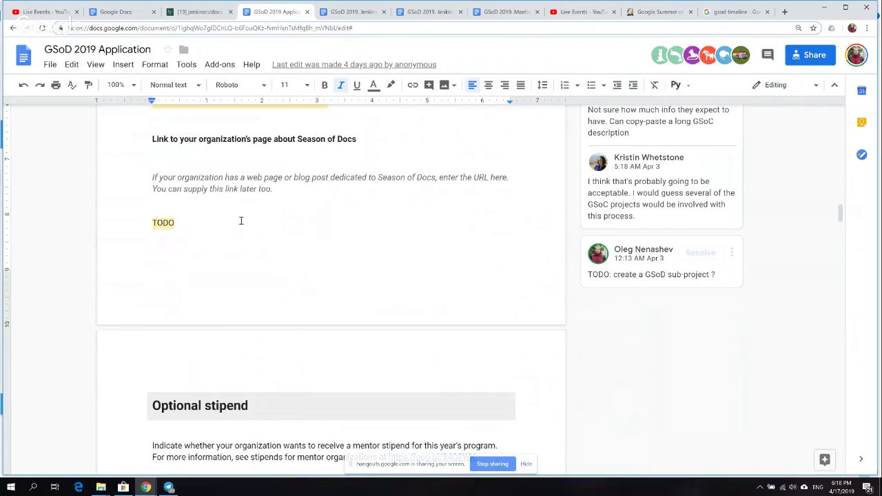
- Check both copies of the Jenkins Project ideas doc, then bring up the jenkins.io GSoC page
{"action": "left_click", "coordinate": [363, 13]}
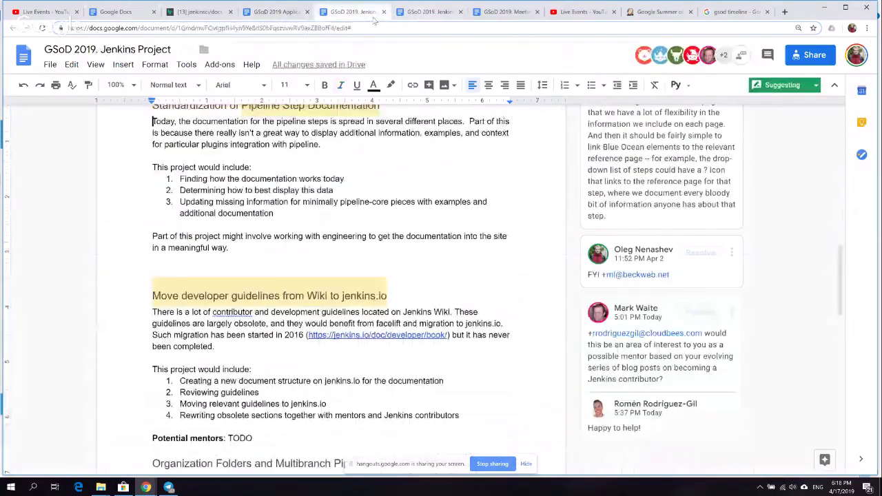
{"action": "left_click", "coordinate": [423, 16]}
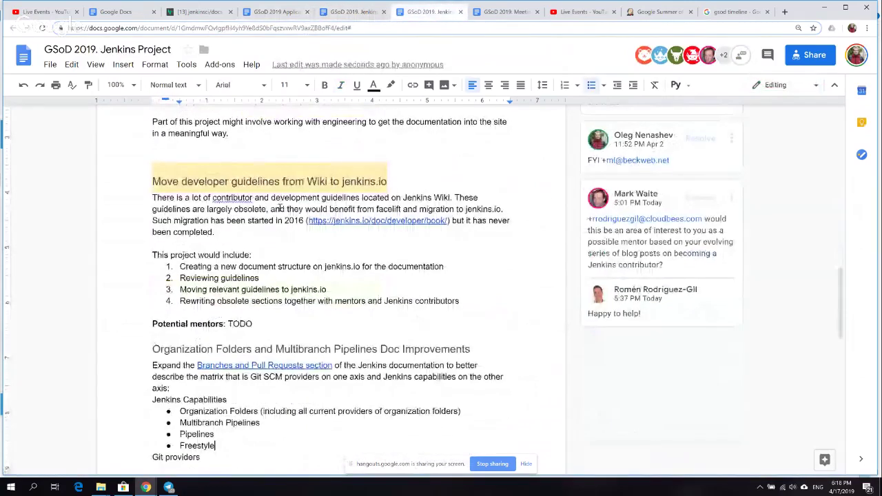
{"action": "left_click", "coordinate": [200, 278]}
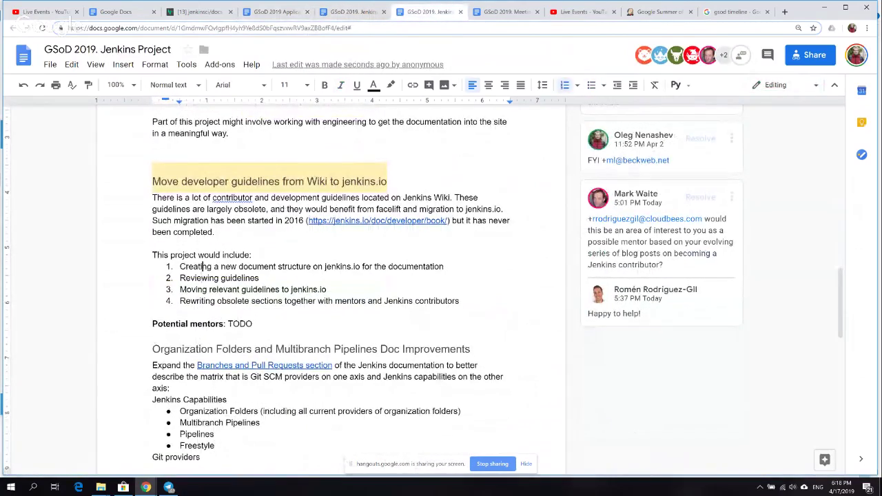
{"action": "scroll", "coordinate": [328, 172], "scroll_direction": "up", "scroll_amount": 1}
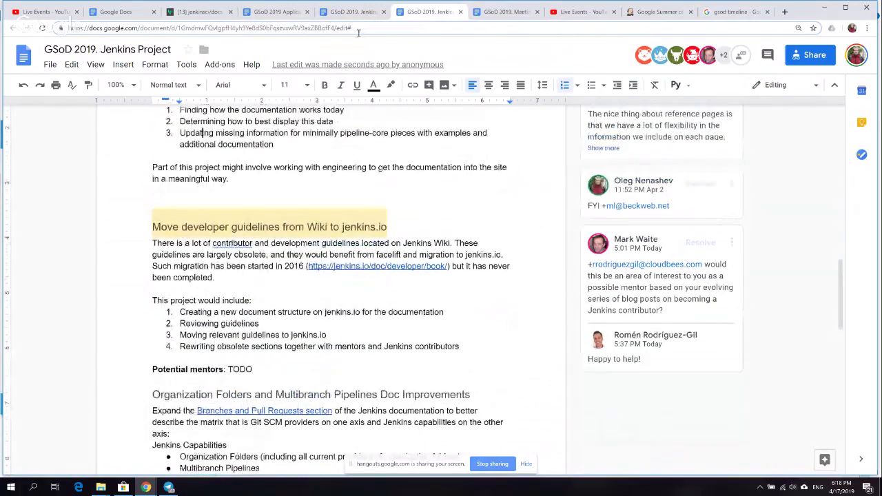
{"action": "key", "text": "ctrl+shift+Tab"}
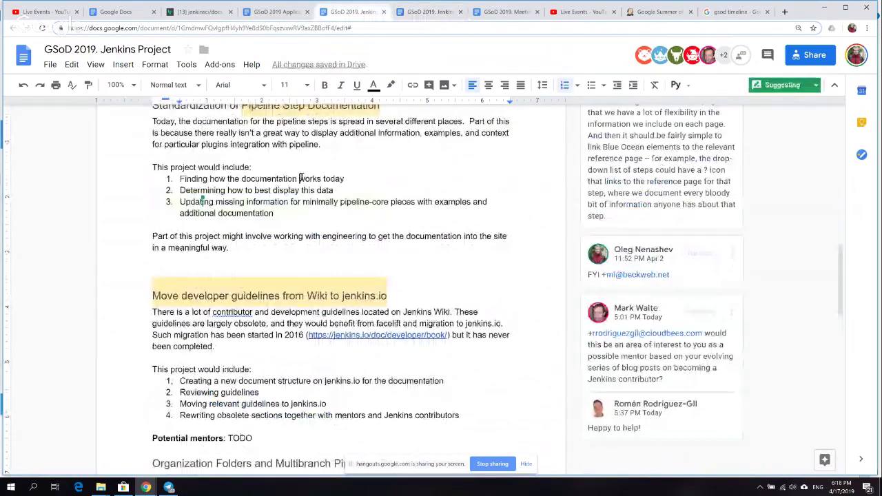
{"action": "key", "text": "ctrl+Tab"}
{"action": "key", "text": "ctrl+Tab"}
{"action": "key", "text": "ctrl+Tab"}
{"action": "key", "text": "ctrl+Tab"}
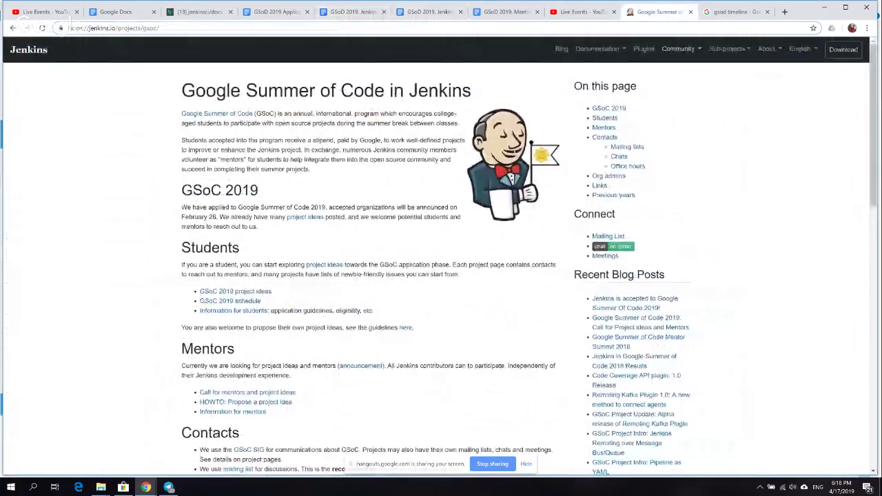
- Open the Sub-projects dropdown in the jenkins.io top navigation bar
{"action": "left_click", "coordinate": [727, 48]}
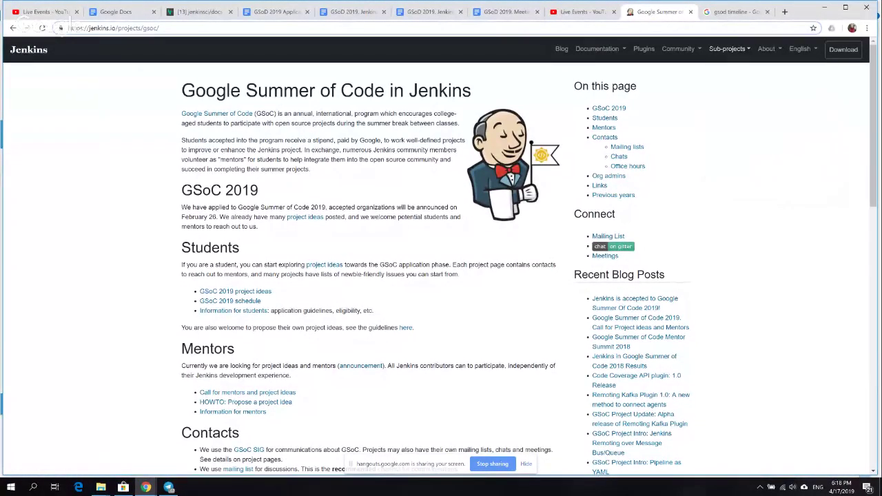
{"action": "mouse_move", "coordinate": [726, 48]}
{"action": "mouse_move", "coordinate": [678, 48]}
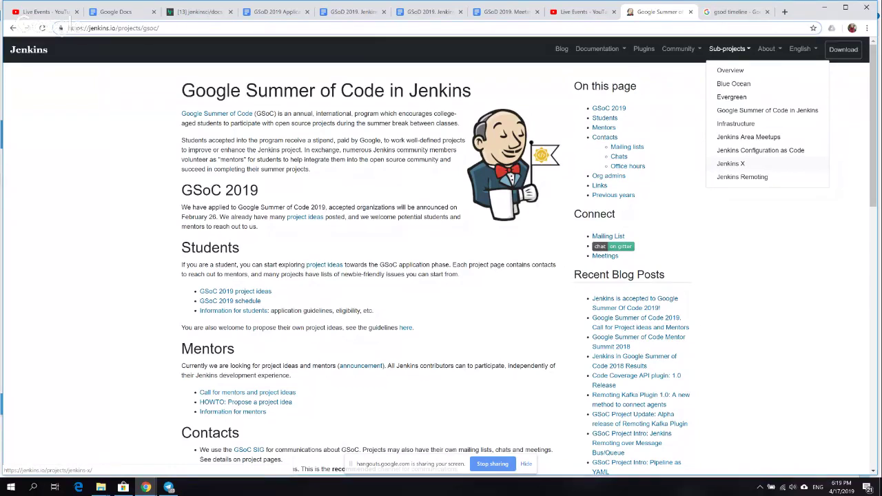
{"action": "left_click", "coordinate": [266, 10]}
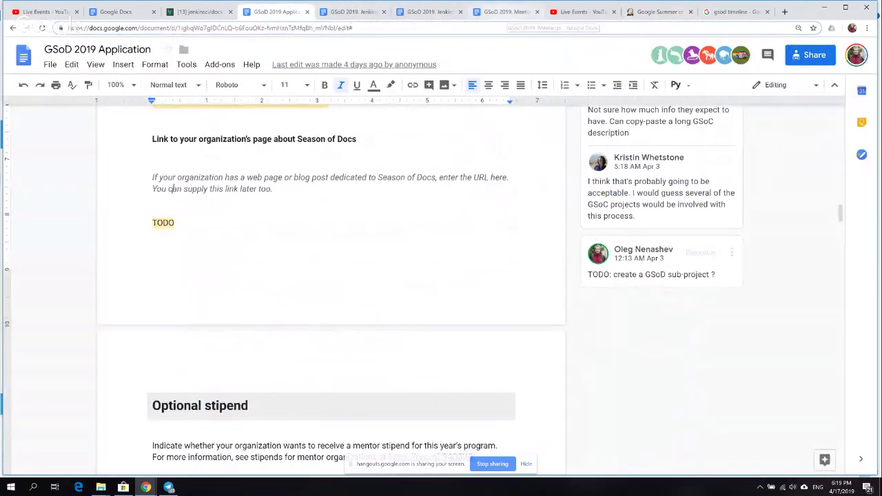
{"action": "left_click", "coordinate": [506, 11]}
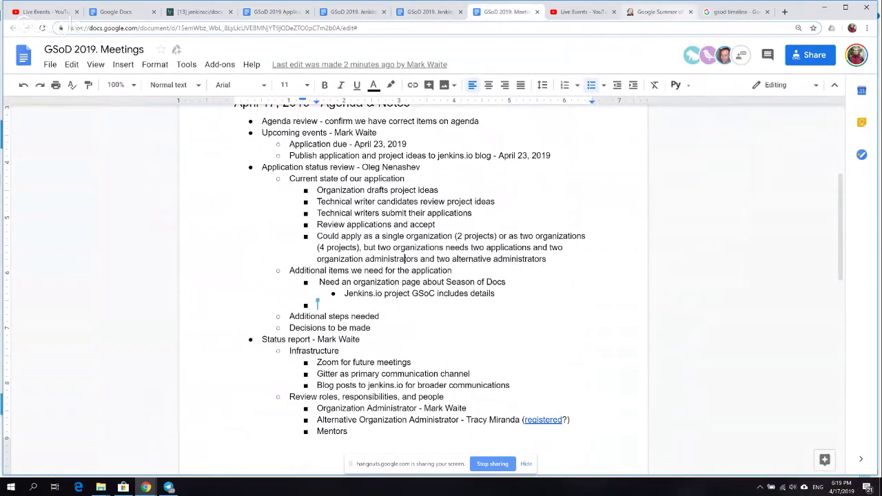
{"action": "left_click", "coordinate": [641, 12]}
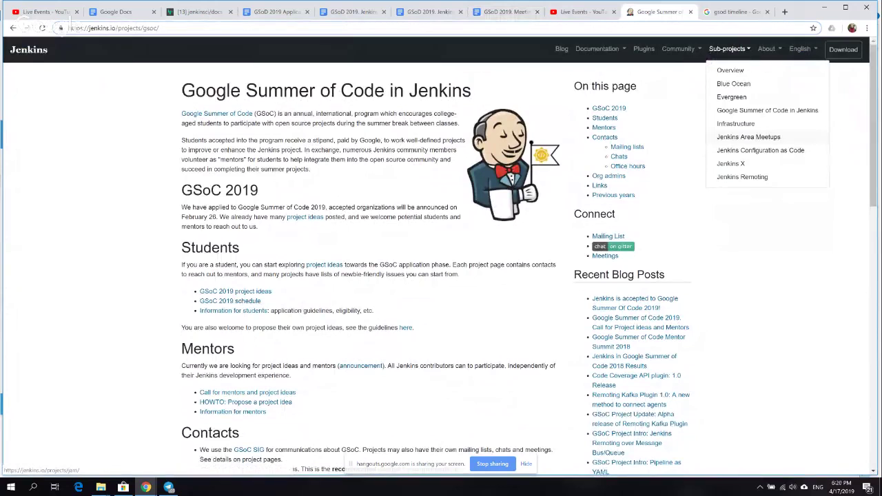
{"action": "left_click", "coordinate": [596, 48]}
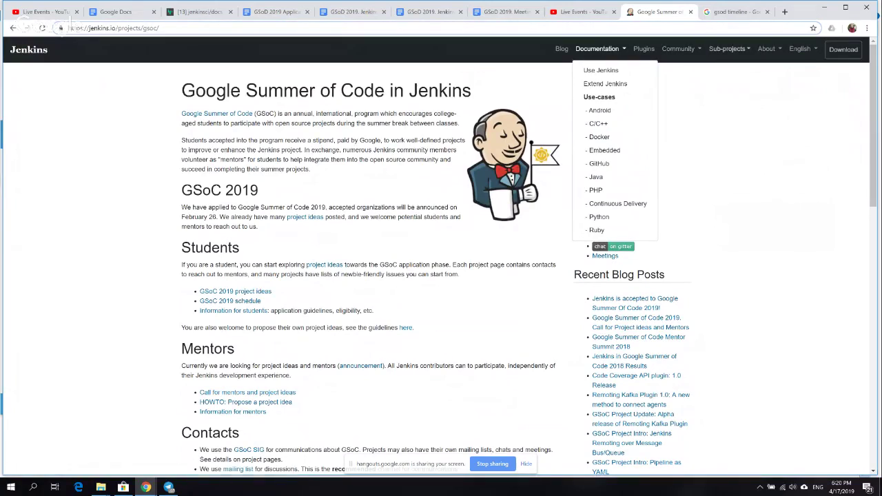
{"action": "left_click", "coordinate": [727, 48]}
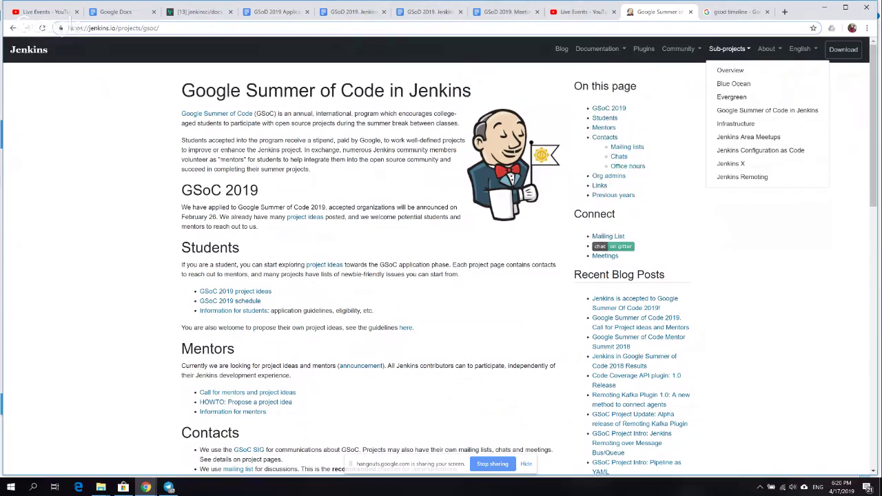
{"action": "left_click", "coordinate": [678, 48]}
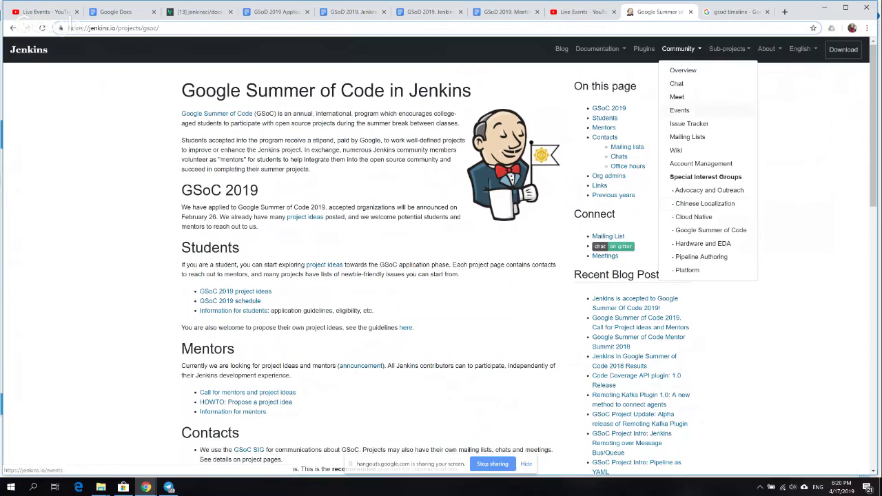
{"action": "left_click", "coordinate": [728, 49]}
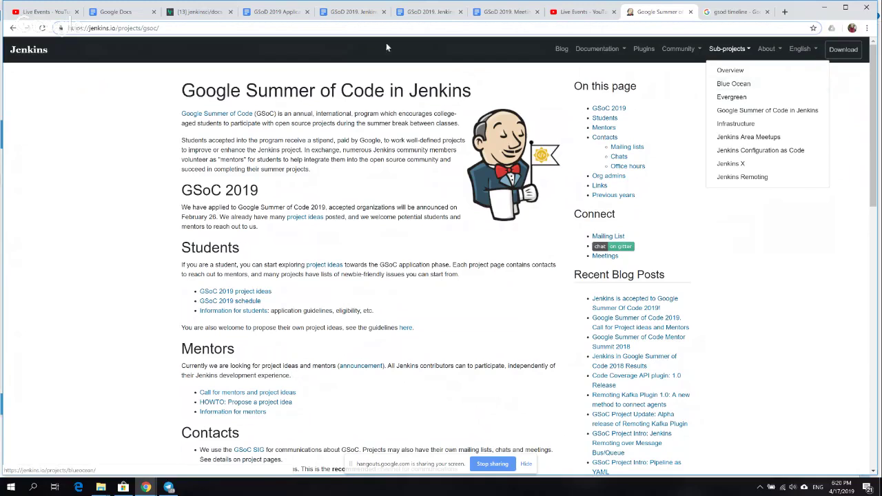
- Cycle through the open docs and bring up the GSoD 2019. Meetings notes
{"action": "left_click", "coordinate": [266, 11]}
{"action": "left_click", "coordinate": [348, 12]}
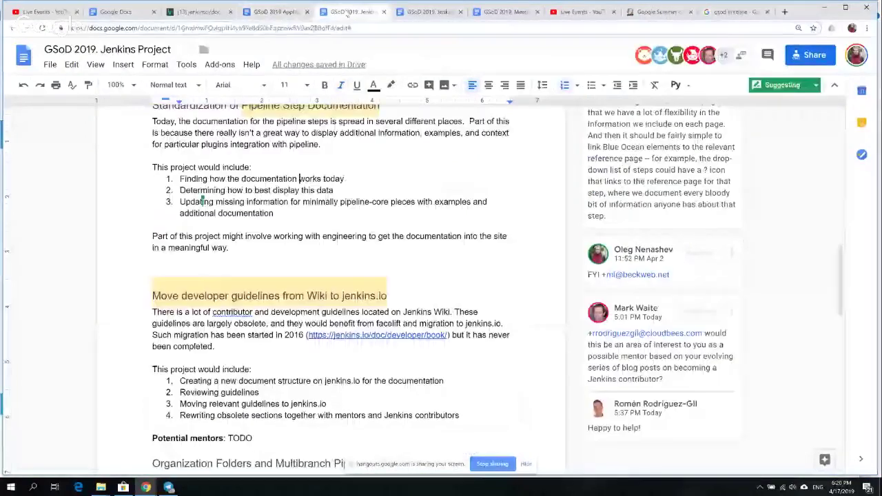
{"action": "left_click", "coordinate": [424, 12]}
{"action": "left_click", "coordinate": [500, 12]}
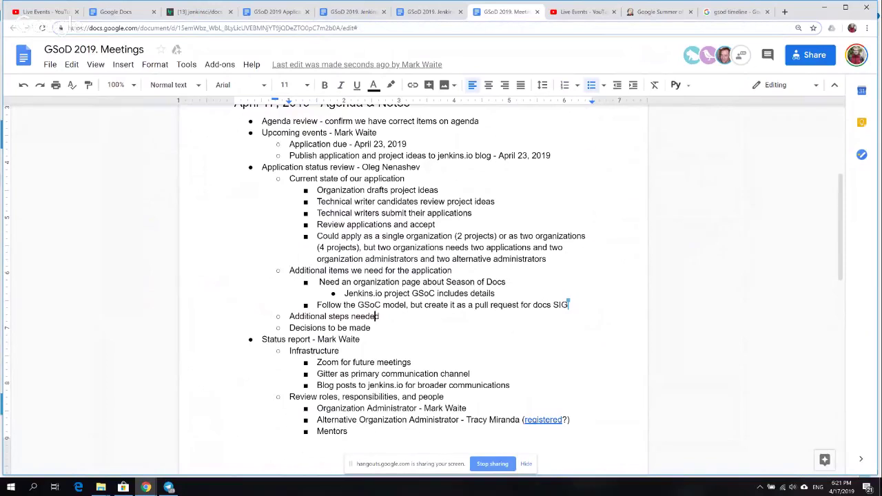
- Select 'docs SIG' in the pull-request action item and clear the stray text from the sub-bullet below
{"action": "left_click", "coordinate": [308, 316]}
{"action": "left_click", "coordinate": [559, 304]}
{"action": "left_click", "coordinate": [538, 304]}
{"action": "left_click", "coordinate": [533, 304]}
{"action": "left_click_drag", "start_coordinate": [532, 304], "coordinate": [567, 305]}
{"action": "left_click", "coordinate": [532, 304]}
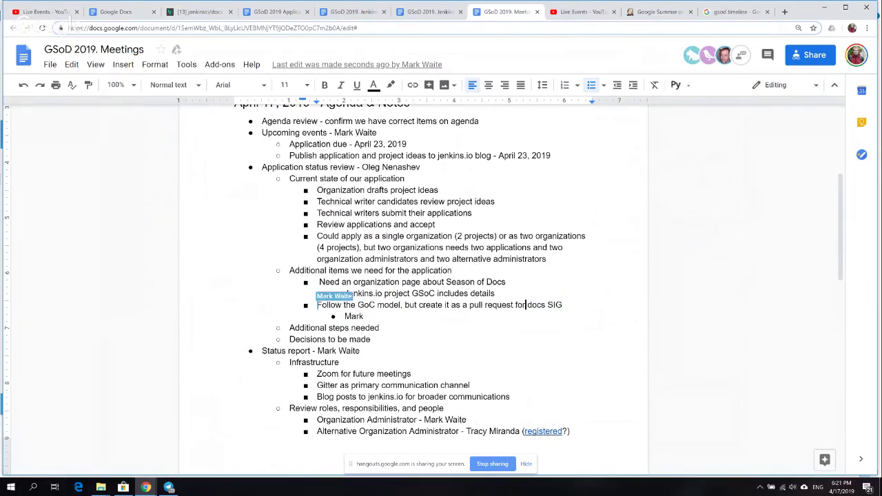
{"action": "left_click", "coordinate": [366, 315]}
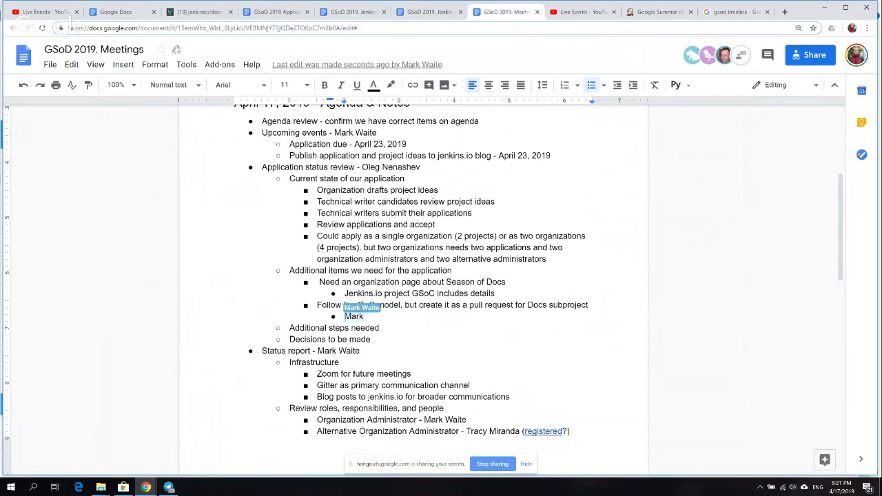
{"action": "key", "text": "ctrl+BackSpace"}
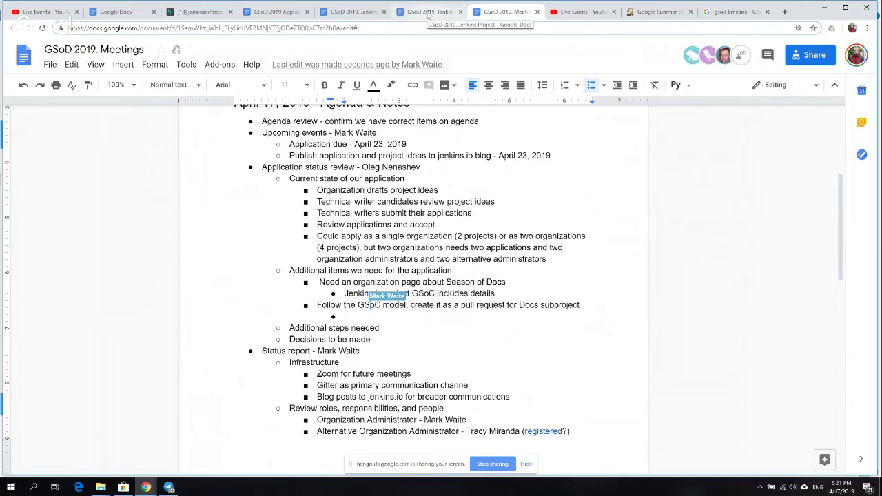
- In the GSoD 2019 Application, select and copy the primary administrator's display name
{"action": "left_click", "coordinate": [428, 13]}
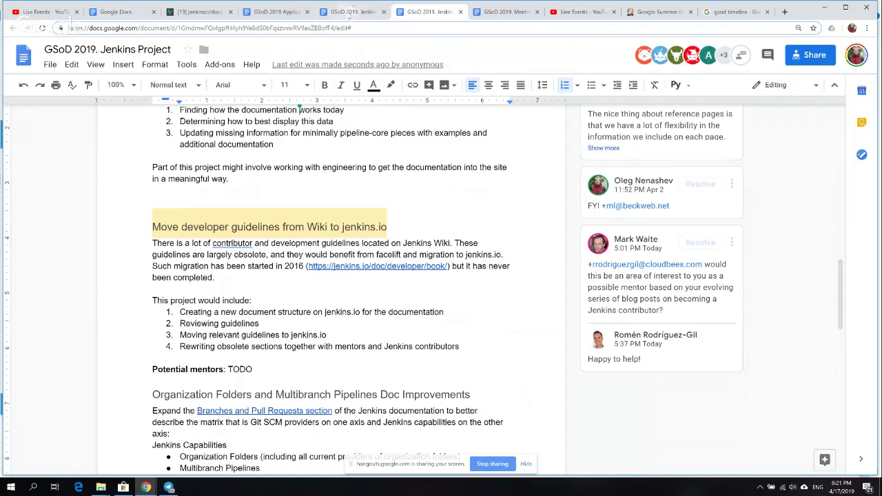
{"action": "left_click", "coordinate": [285, 12]}
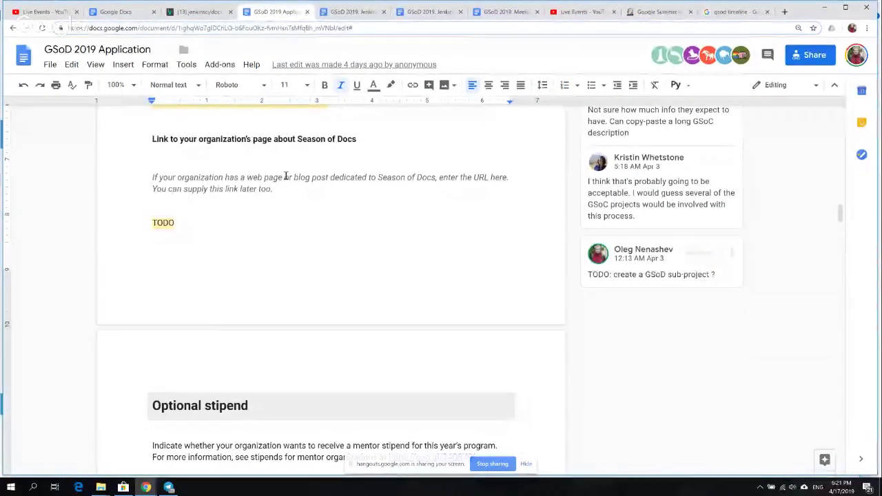
{"action": "scroll", "coordinate": [287, 179], "scroll_direction": "down", "scroll_amount": 1}
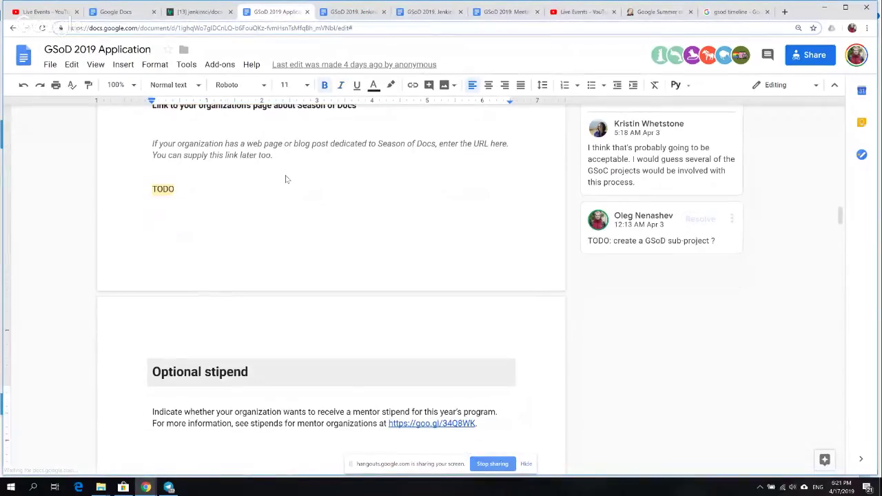
{"action": "scroll", "coordinate": [287, 179], "scroll_direction": "down", "scroll_amount": 10}
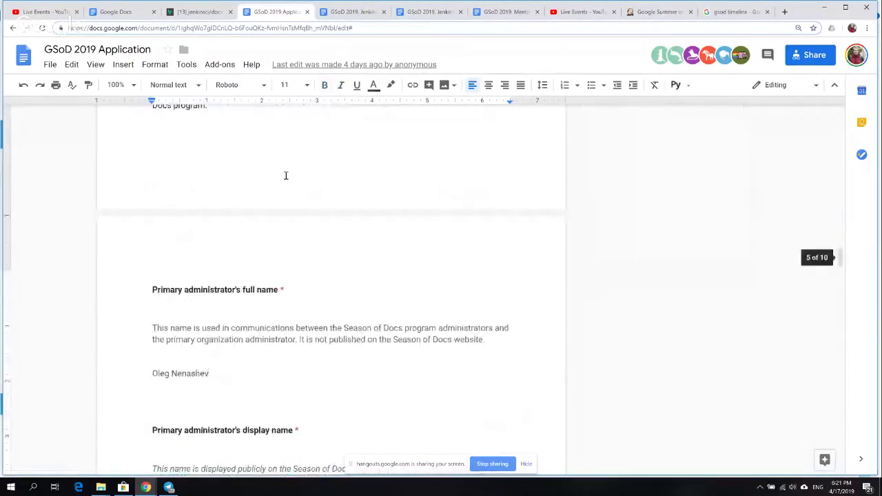
{"action": "scroll", "coordinate": [285, 175], "scroll_direction": "up", "scroll_amount": 3}
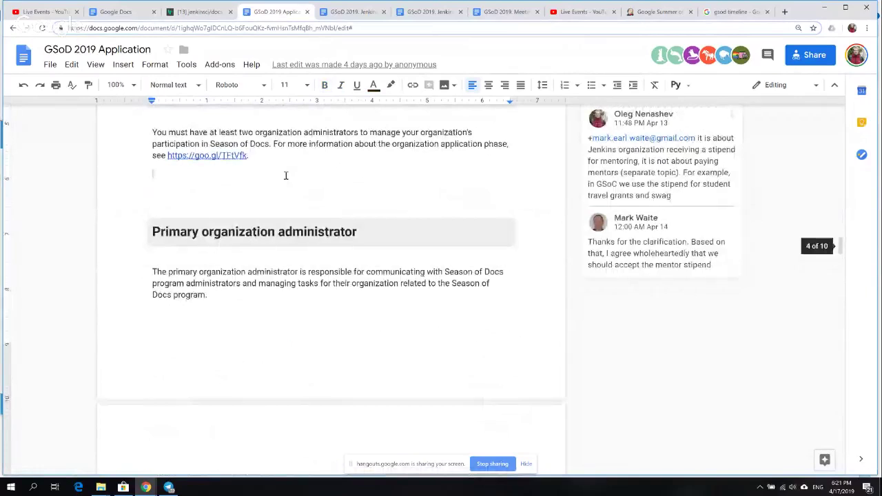
{"action": "scroll", "coordinate": [285, 176], "scroll_direction": "down", "scroll_amount": 8}
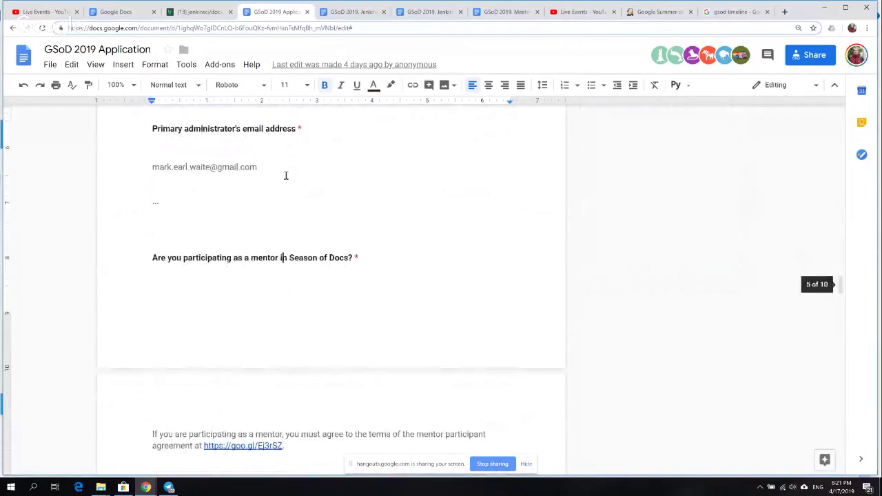
{"action": "scroll", "coordinate": [286, 176], "scroll_direction": "up", "scroll_amount": 3}
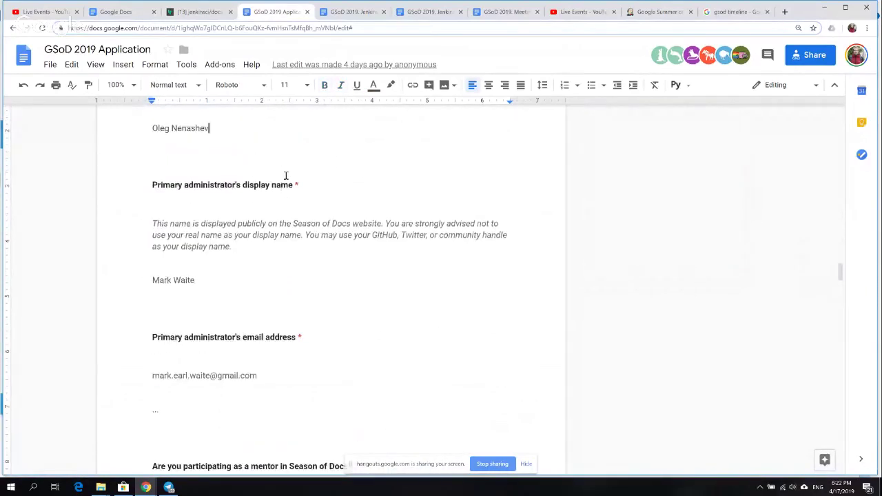
{"action": "scroll", "coordinate": [285, 176], "scroll_direction": "up", "scroll_amount": 3}
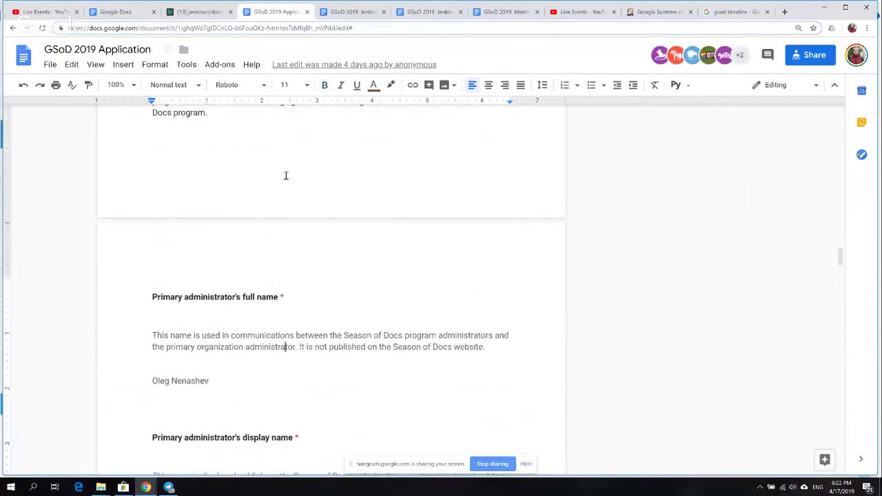
{"action": "key", "text": "Down"}
{"action": "key", "text": "Down"}
{"action": "key", "text": "Down"}
{"action": "key", "text": "Down"}
{"action": "key", "text": "Down"}
{"action": "key", "text": "Down"}
{"action": "key", "text": "Down"}
{"action": "key", "text": "Down"}
{"action": "key", "text": "Down"}
{"action": "key", "text": "Down"}
{"action": "key", "text": "Down"}
{"action": "key", "text": "Down"}
{"action": "key", "text": "Down"}
{"action": "key", "text": "Down"}
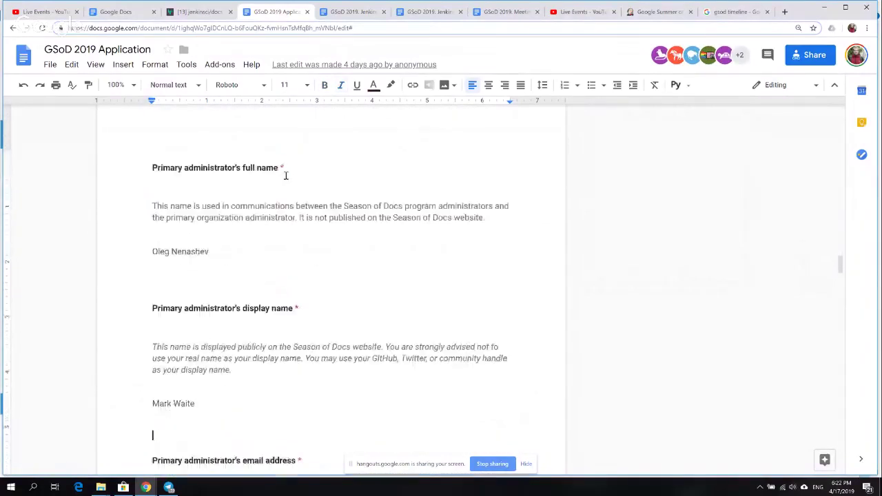
{"action": "key", "text": "shift+Left"}
{"action": "key", "text": "ctrl+shift+Left"}
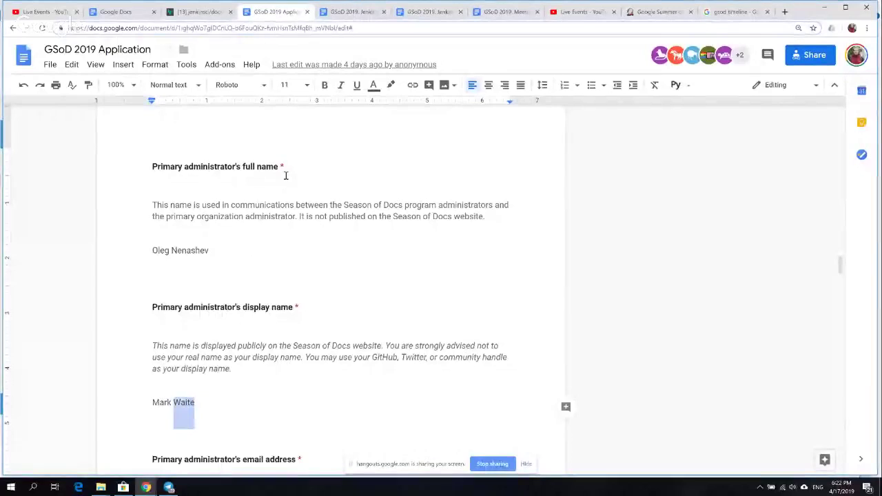
{"action": "key", "text": "shift+Left"}
{"action": "key", "text": "shift+Left"}
{"action": "key", "text": "shift+Left"}
{"action": "key", "text": "shift+Left"}
{"action": "key", "text": "shift+Left"}
{"action": "key", "text": "ctrl+c"}
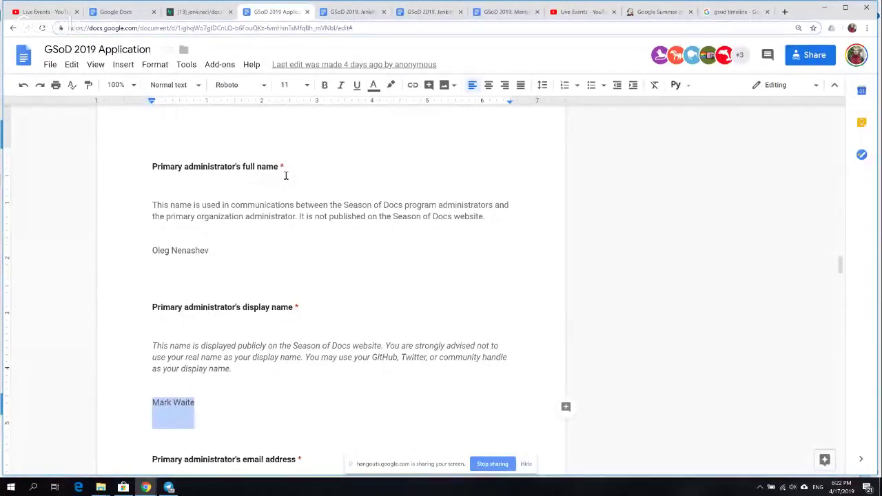
{"action": "key", "text": "Up"}
{"action": "key", "text": "Up"}
{"action": "key", "text": "Up"}
{"action": "key", "text": "Up"}
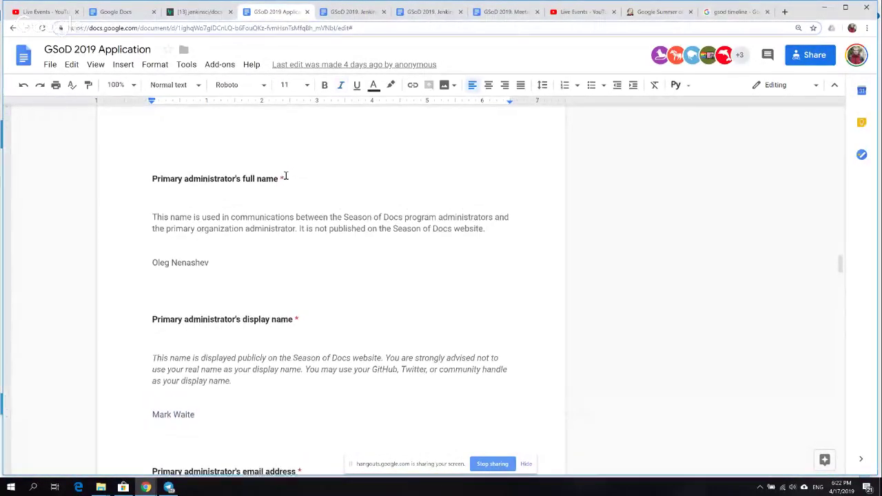
- Paste the display name over the primary administrator's full-name answer
{"action": "scroll", "coordinate": [286, 176], "scroll_direction": "up", "scroll_amount": 2}
{"action": "key", "text": "Down"}
{"action": "key", "text": "Down"}
{"action": "key", "text": "shift+Right"}
{"action": "key", "text": "shift+Right"}
{"action": "key", "text": "shift+Right"}
{"action": "key", "text": "shift+Right"}
{"action": "key", "text": "shift+Right"}
{"action": "key", "text": "shift+Right"}
{"action": "key", "text": "shift+Right"}
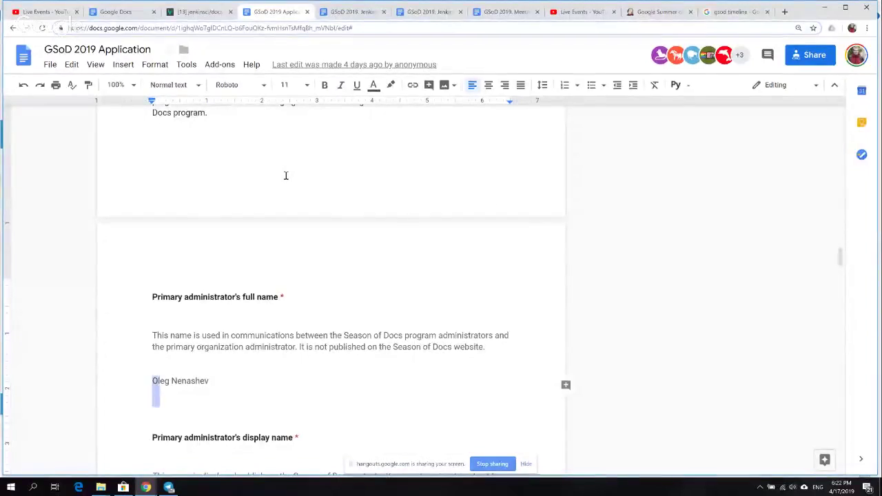
{"action": "key", "text": "shift+Right"}
{"action": "key", "text": "shift+Right"}
{"action": "key", "text": "shift+Right"}
{"action": "key", "text": "shift+Right"}
{"action": "key", "text": "shift+Right"}
{"action": "key", "text": "shift+Right"}
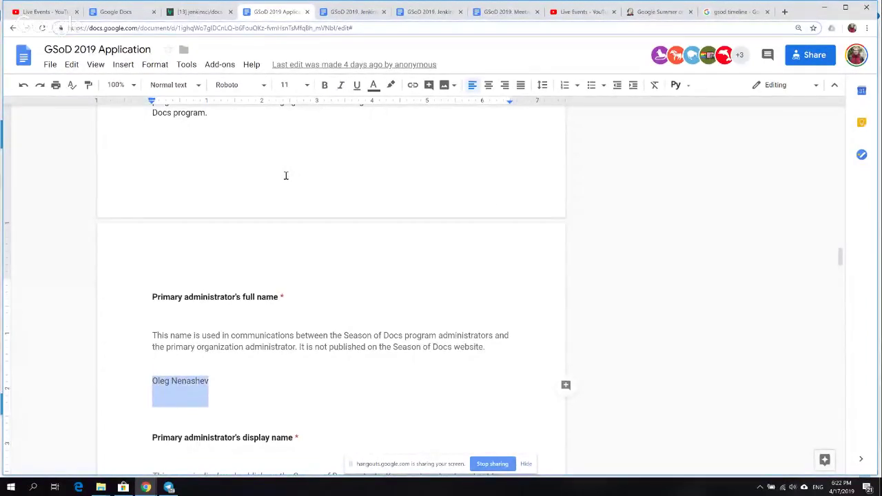
{"action": "key", "text": "ctrl+v"}
{"action": "key", "text": "Up"}
{"action": "key", "text": "Up"}
{"action": "key", "text": "Up"}
{"action": "key", "text": "Up"}
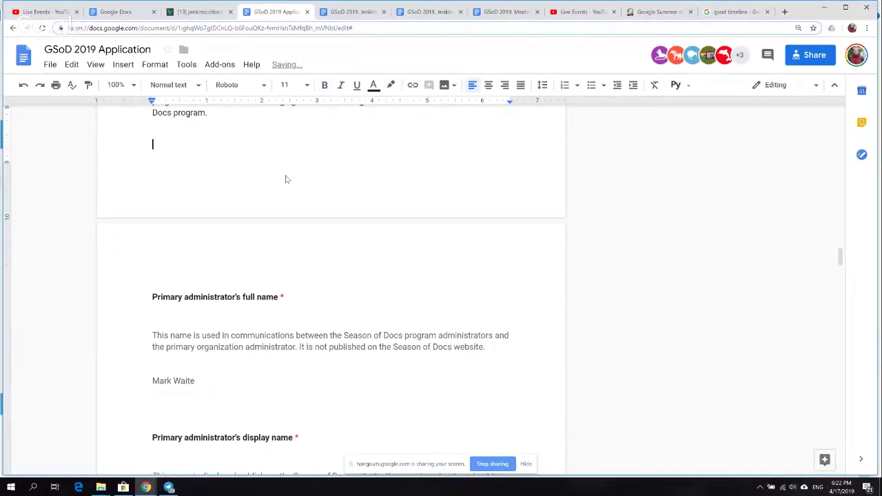
{"action": "scroll", "coordinate": [286, 176], "scroll_direction": "up", "scroll_amount": 1}
{"action": "key", "text": "Up"}
{"action": "key", "text": "Up"}
{"action": "key", "text": "Up"}
{"action": "key", "text": "Up"}
{"action": "key", "text": "Up"}
{"action": "key", "text": "Up"}
{"action": "key", "text": "Up"}
{"action": "key", "text": "Up"}
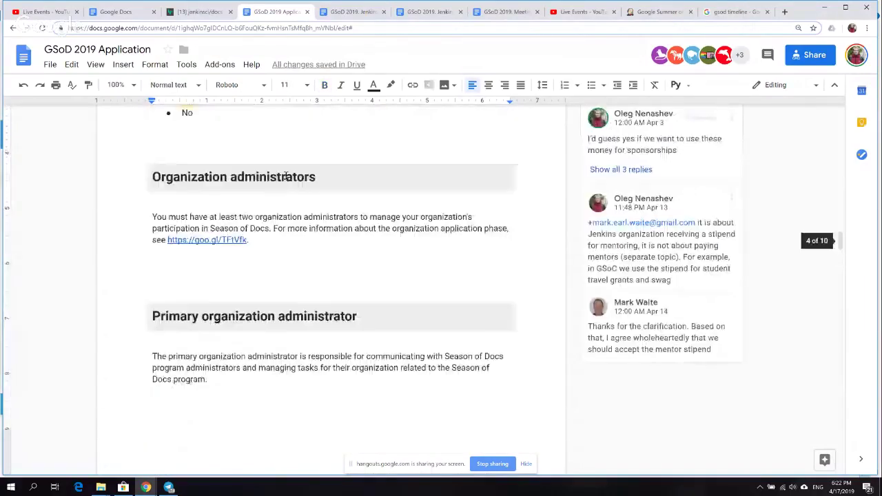
{"action": "key", "text": "Up"}
{"action": "key", "text": "Up"}
{"action": "key", "text": "Up"}
{"action": "key", "text": "Up"}
{"action": "key", "text": "Up"}
{"action": "key", "text": "Up"}
{"action": "key", "text": "Up"}
{"action": "key", "text": "Up"}
{"action": "key", "text": "Up"}
{"action": "key", "text": "Up"}
{"action": "key", "text": "Up"}
{"action": "key", "text": "Up"}
{"action": "key", "text": "Up"}
{"action": "key", "text": "Up"}
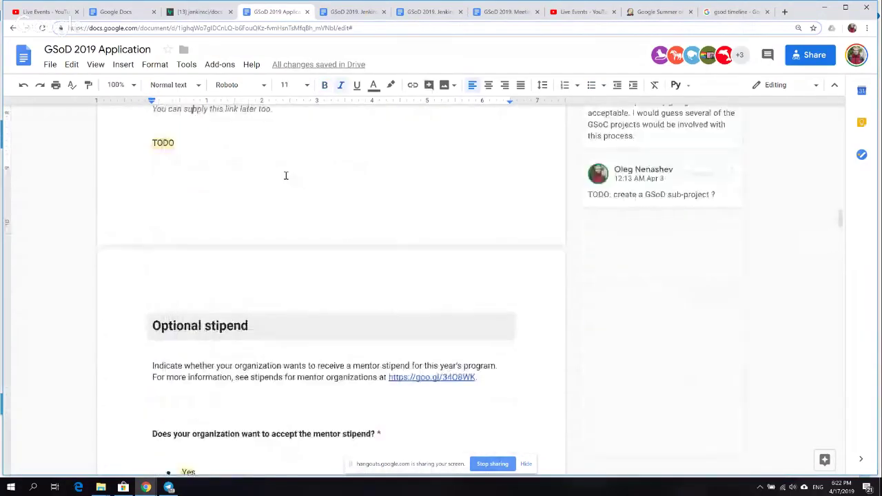
{"action": "key", "text": "Up"}
{"action": "key", "text": "Up"}
{"action": "key", "text": "Up"}
{"action": "key", "text": "Up"}
{"action": "key", "text": "Up"}
{"action": "key", "text": "Up"}
{"action": "key", "text": "Up"}
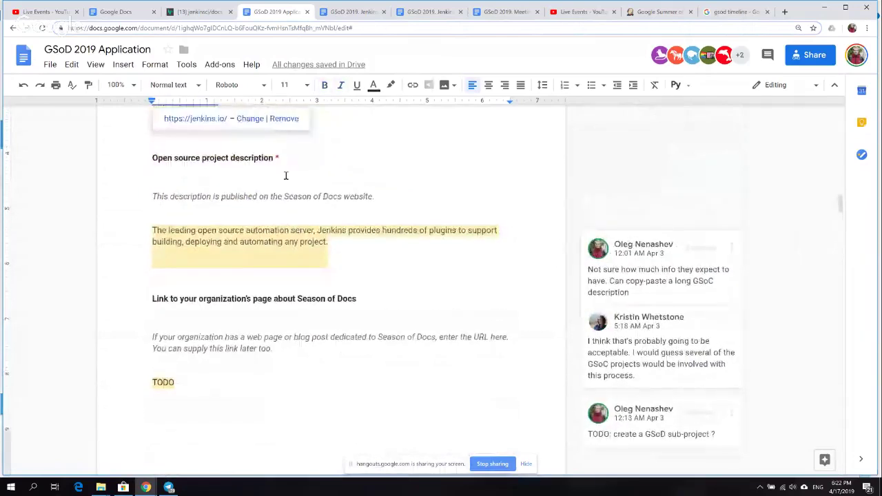
{"action": "triple_click", "coordinate": [214, 160]}
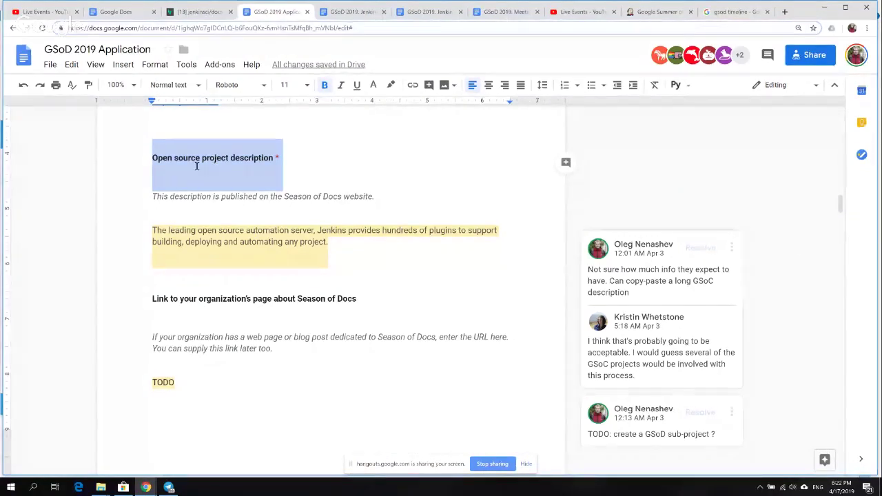
{"action": "left_click", "coordinate": [284, 240]}
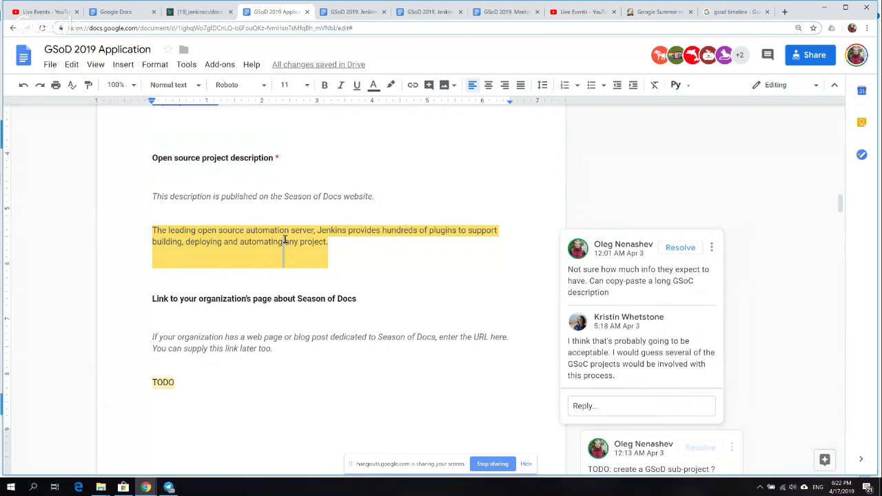
{"action": "triple_click", "coordinate": [285, 240]}
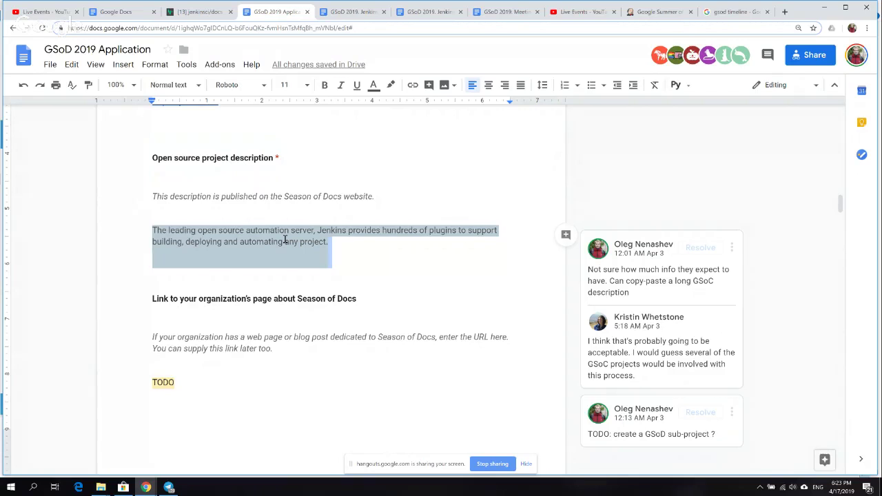
{"action": "key", "text": "Up"}
{"action": "key", "text": "Up"}
{"action": "key", "text": "Up"}
{"action": "key", "text": "Up"}
{"action": "key", "text": "Up"}
{"action": "key", "text": "Up"}
{"action": "key", "text": "Down"}
{"action": "key", "text": "Down"}
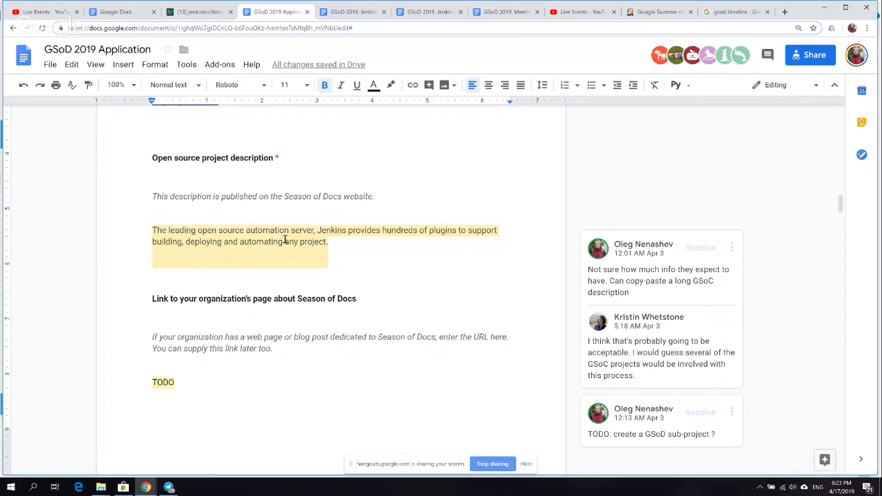
{"action": "triple_click", "coordinate": [282, 240]}
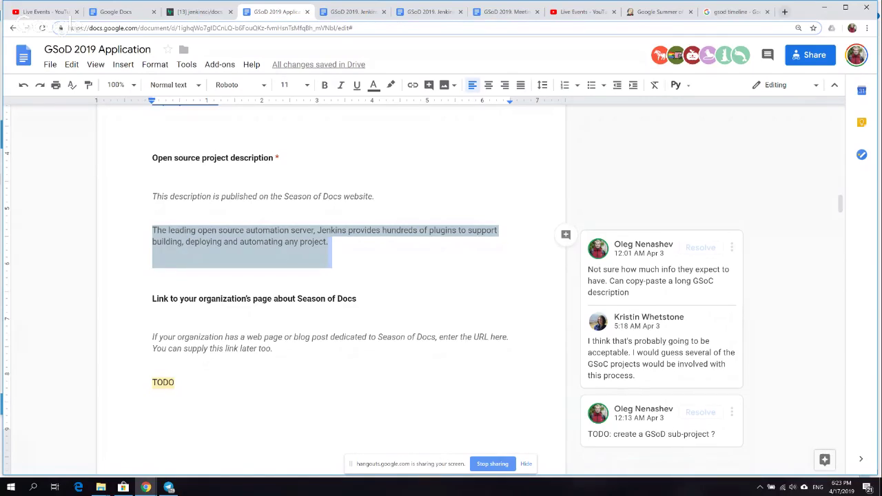
{"action": "left_click", "coordinate": [784, 12]}
{"action": "type", "text": "summer"}
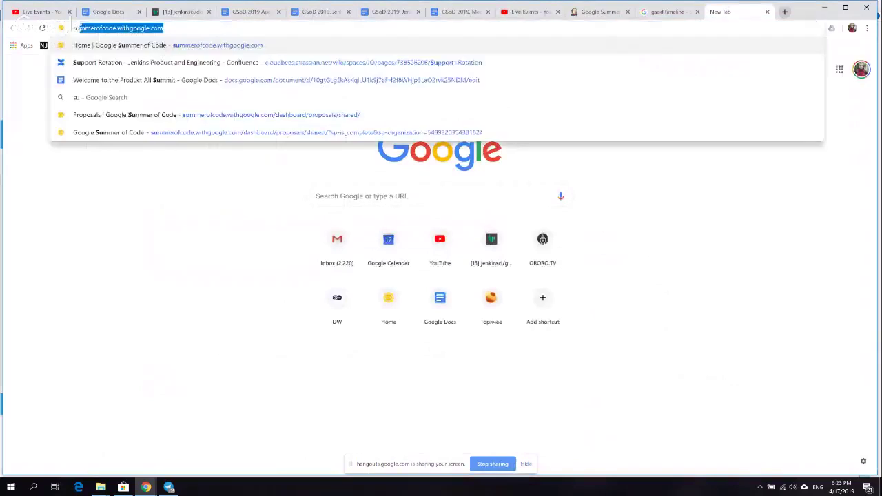
{"action": "key", "text": "Return"}
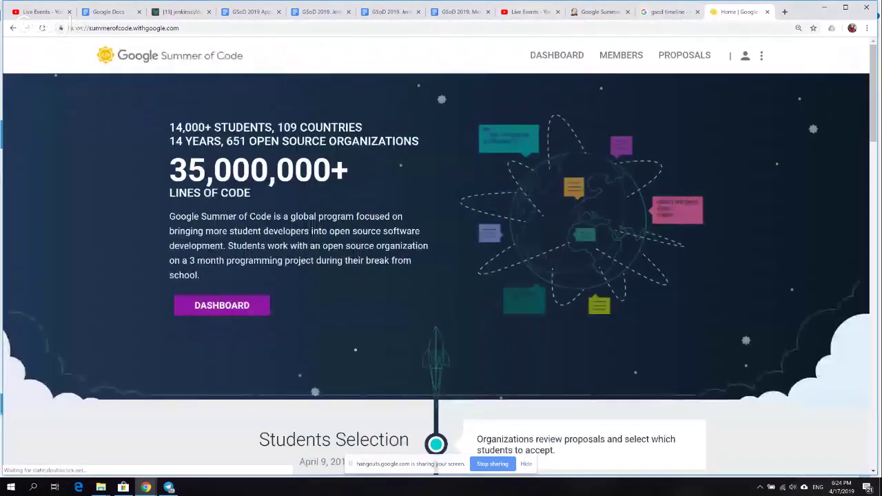
{"action": "left_click", "coordinate": [221, 305]}
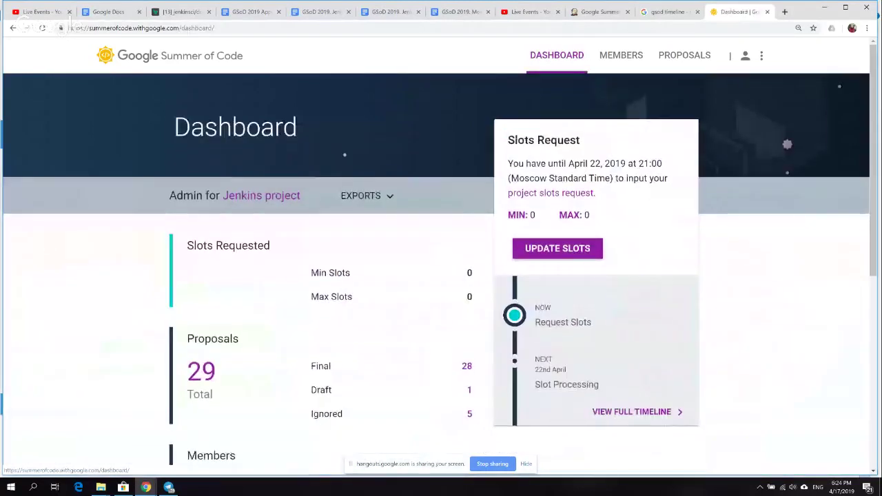
{"action": "left_click", "coordinate": [621, 55]}
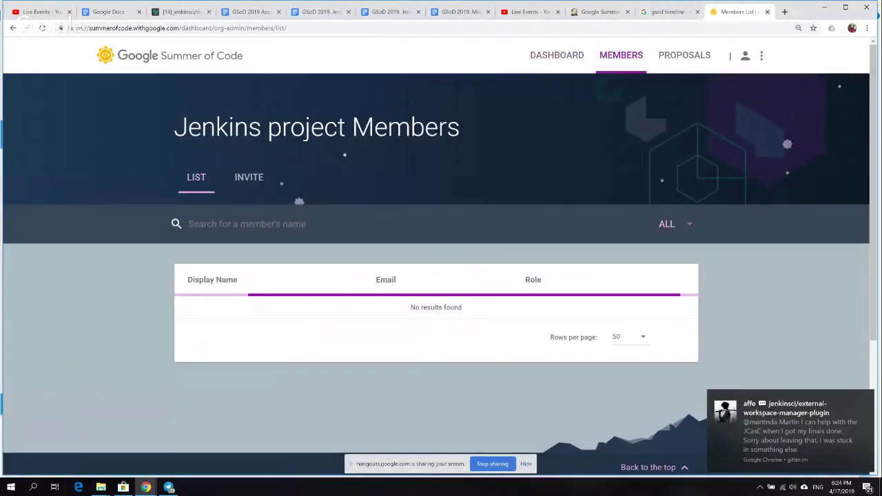
{"action": "key", "text": "ctrl+w"}
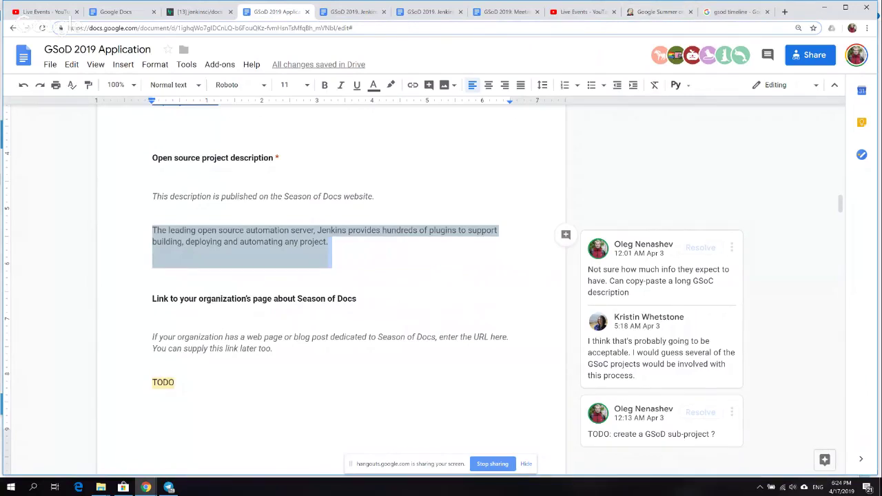
{"action": "key", "text": "Left"}
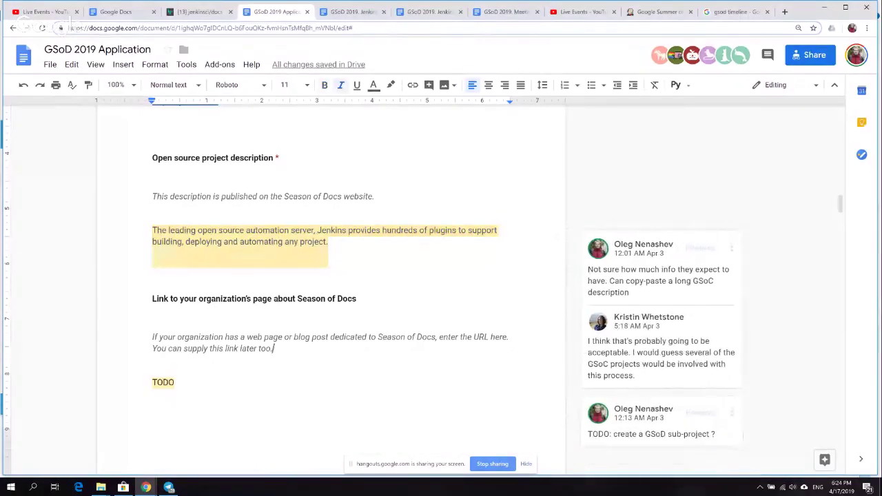
{"action": "key", "text": "Up"}
{"action": "key", "text": "Up"}
{"action": "key", "text": "Up"}
{"action": "key", "text": "Up"}
{"action": "scroll", "coordinate": [424, 277], "scroll_direction": "down", "scroll_amount": 2}
{"action": "key", "text": "Up"}
{"action": "scroll", "coordinate": [423, 278], "scroll_direction": "up", "scroll_amount": 1}
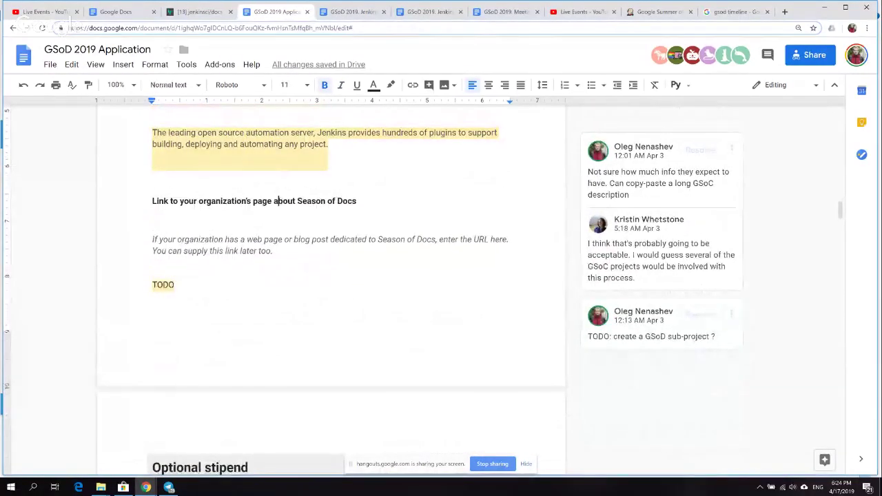
{"action": "left_click", "coordinate": [280, 239]}
{"action": "key", "text": "Down"}
{"action": "key", "text": "Down"}
{"action": "scroll", "coordinate": [331, 289], "scroll_direction": "down", "scroll_amount": 3}
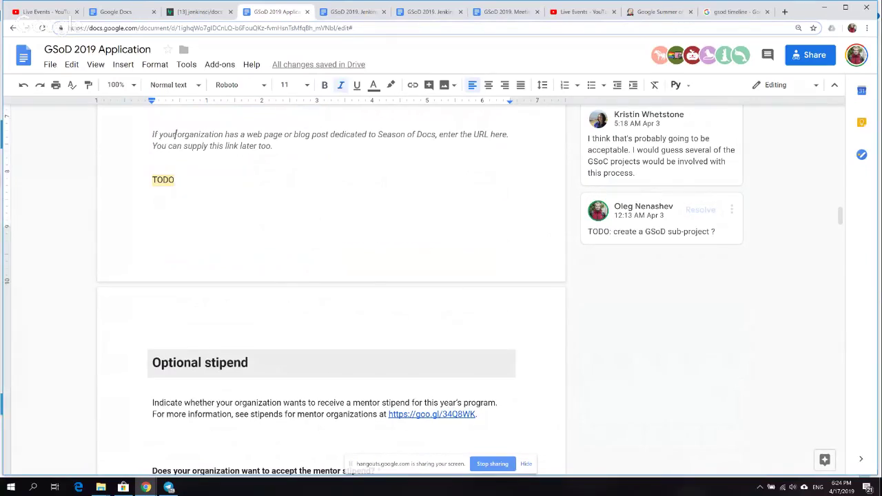
{"action": "scroll", "coordinate": [173, 158], "scroll_direction": "up", "scroll_amount": 2}
{"action": "left_click", "coordinate": [173, 197]}
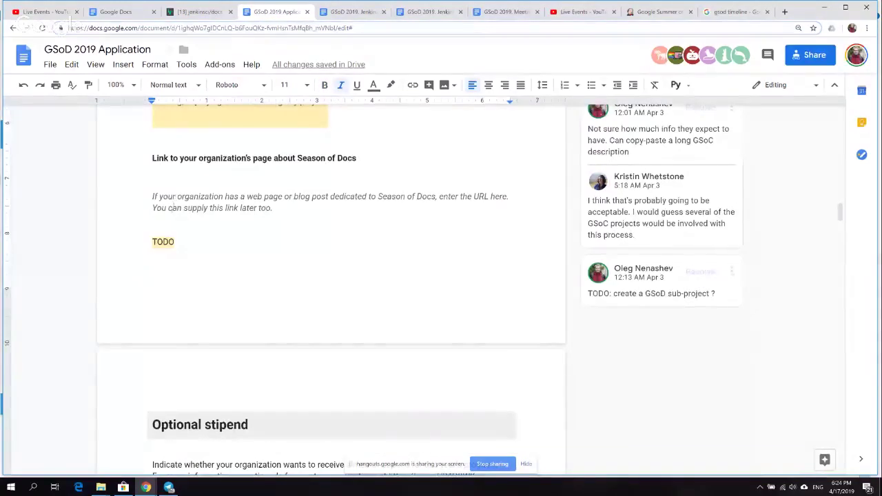
{"action": "left_click", "coordinate": [173, 242]}
{"action": "scroll", "coordinate": [174, 242], "scroll_direction": "down", "scroll_amount": 2}
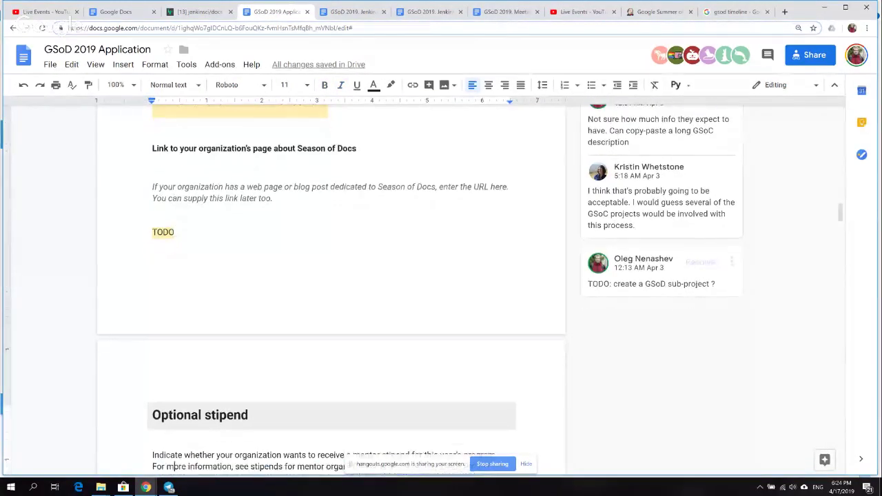
{"action": "scroll", "coordinate": [152, 132], "scroll_direction": "up", "scroll_amount": 2}
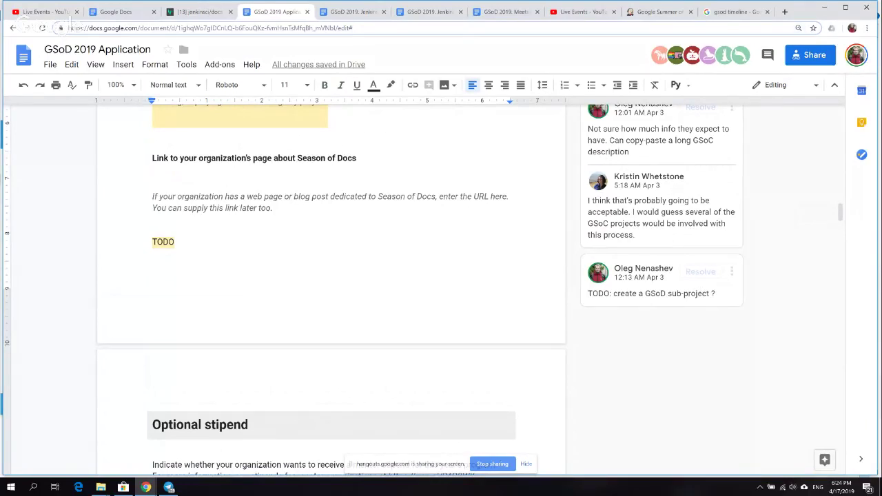
- In a new incognito window, search 'google summer of' and pick summerofcode.withgoogle.com
{"action": "left_click", "coordinate": [866, 27]}
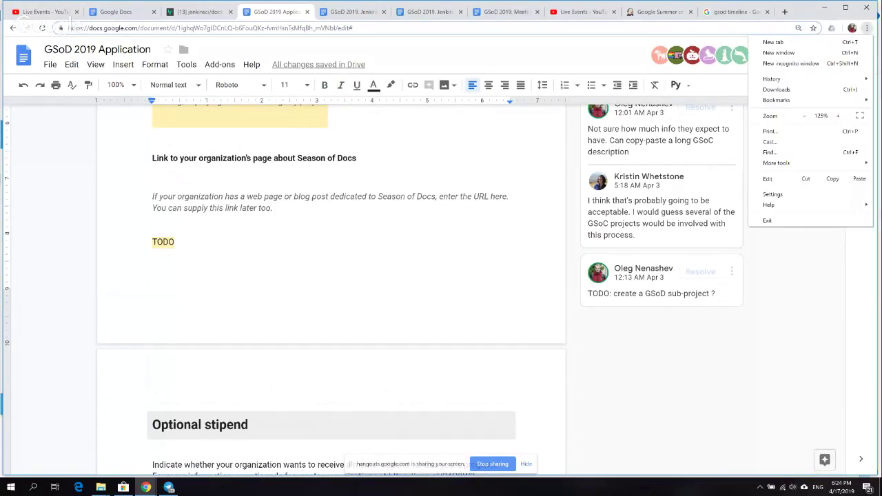
{"action": "left_click", "coordinate": [792, 63]}
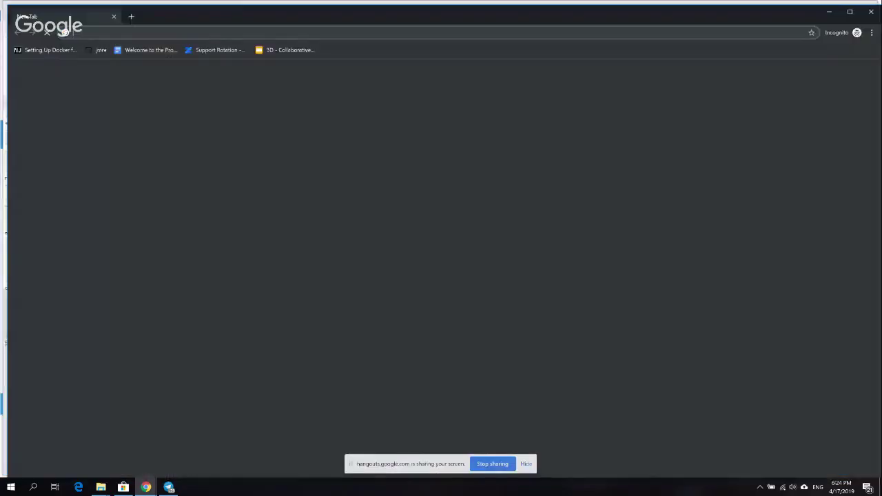
{"action": "type", "text": "google"}
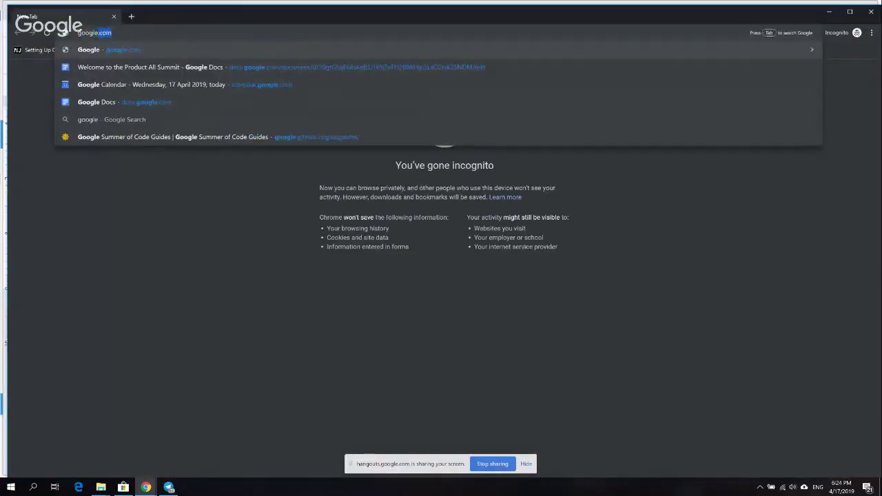
{"action": "type", "text": " s"}
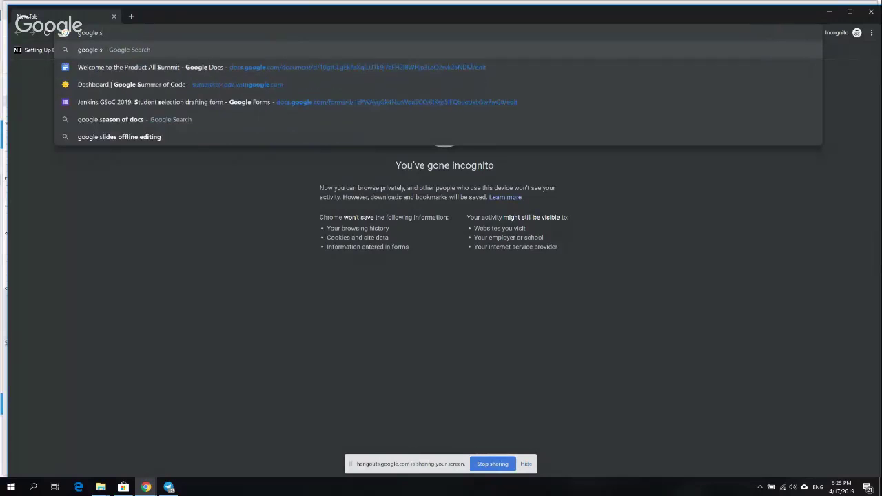
{"action": "type", "text": "ummer "}
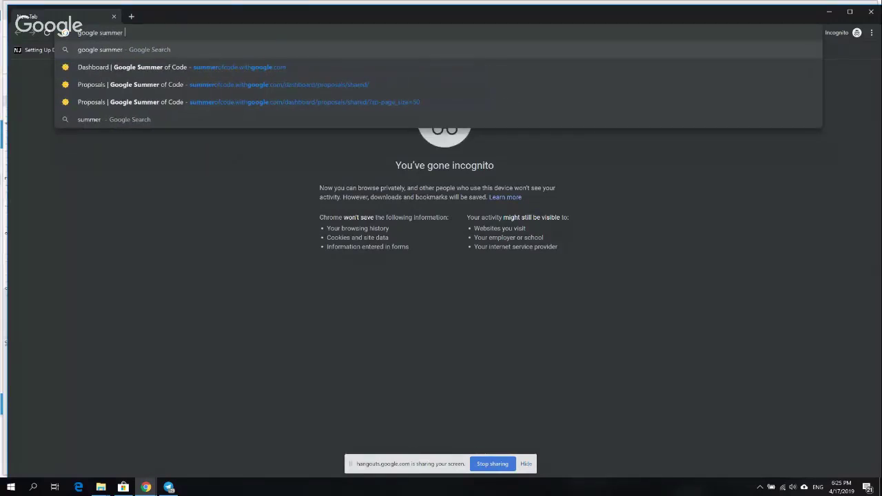
{"action": "type", "text": "of"}
{"action": "key", "text": "Down"}
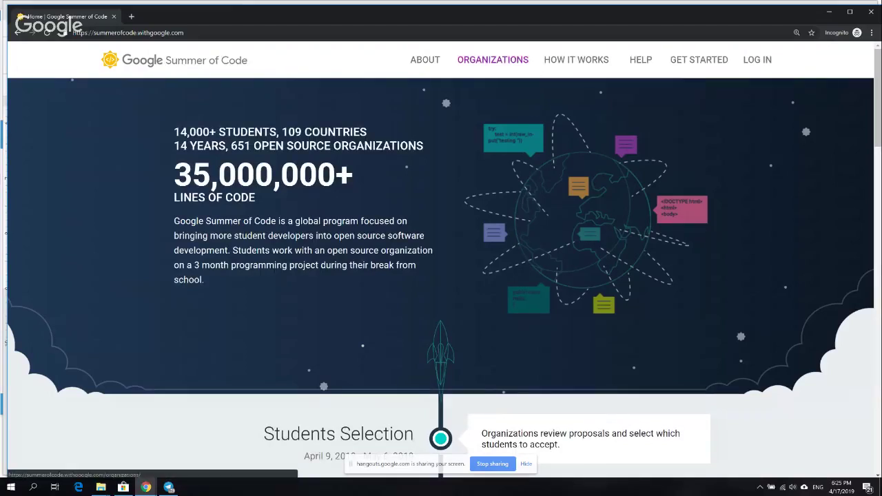
- Search the Organizations list for 'Jenkins'
{"action": "left_click", "coordinate": [492, 60]}
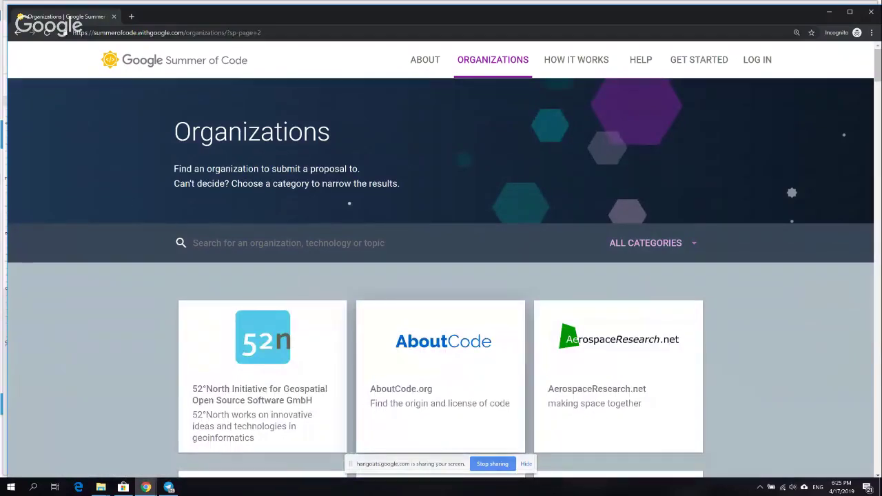
{"action": "scroll", "coordinate": [441, 261], "scroll_direction": "down", "scroll_amount": 4}
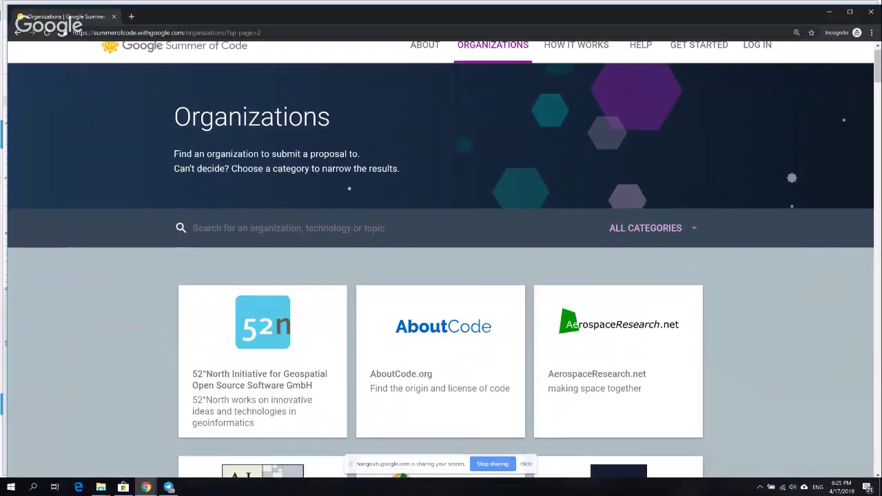
{"action": "scroll", "coordinate": [440, 262], "scroll_direction": "up", "scroll_amount": 4}
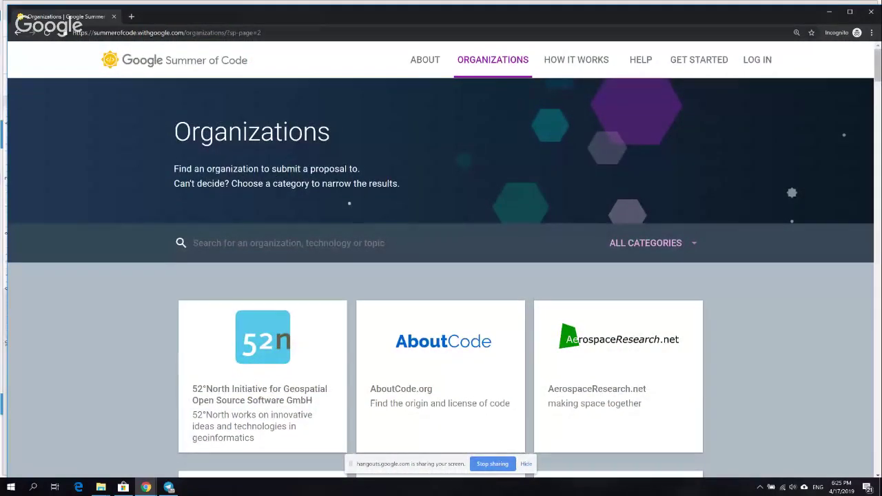
{"action": "type", "text": "Jenkins"}
{"action": "key", "text": "Return"}
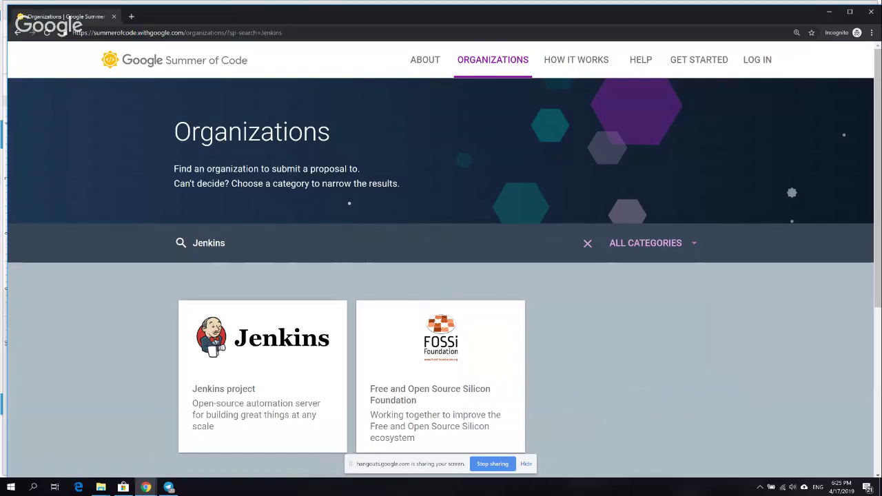
- Expand the Jenkins card and open its full project page, scrolling through the details
{"action": "scroll", "coordinate": [441, 261], "scroll_direction": "down", "scroll_amount": 1}
{"action": "scroll", "coordinate": [441, 261], "scroll_direction": "down", "scroll_amount": 1}
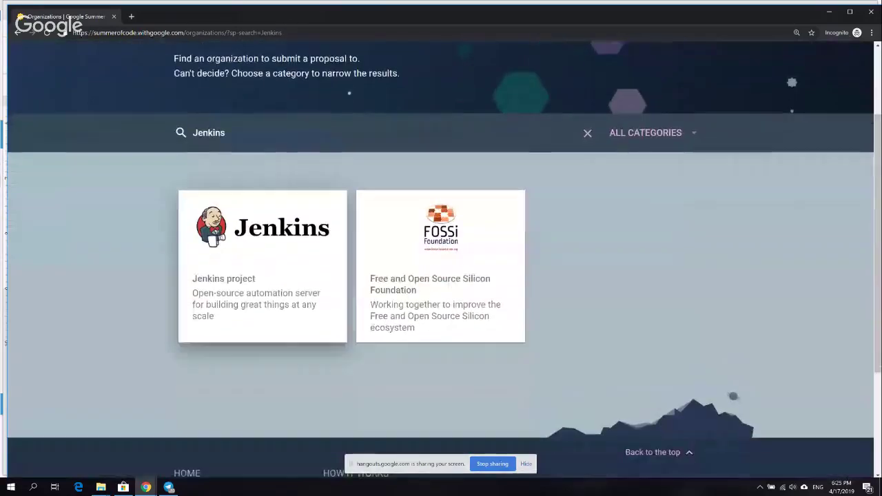
{"action": "left_click", "coordinate": [262, 266]}
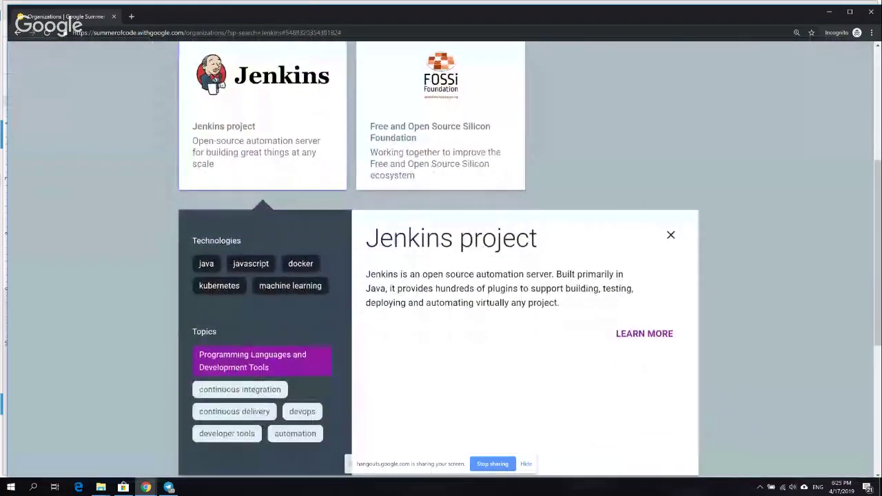
{"action": "scroll", "coordinate": [644, 231], "scroll_direction": "down", "scroll_amount": 2}
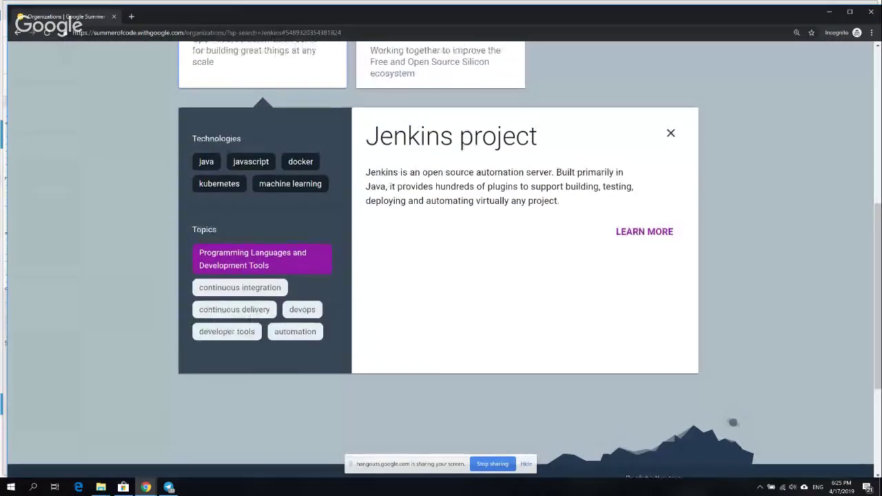
{"action": "scroll", "coordinate": [441, 260], "scroll_direction": "up", "scroll_amount": 1}
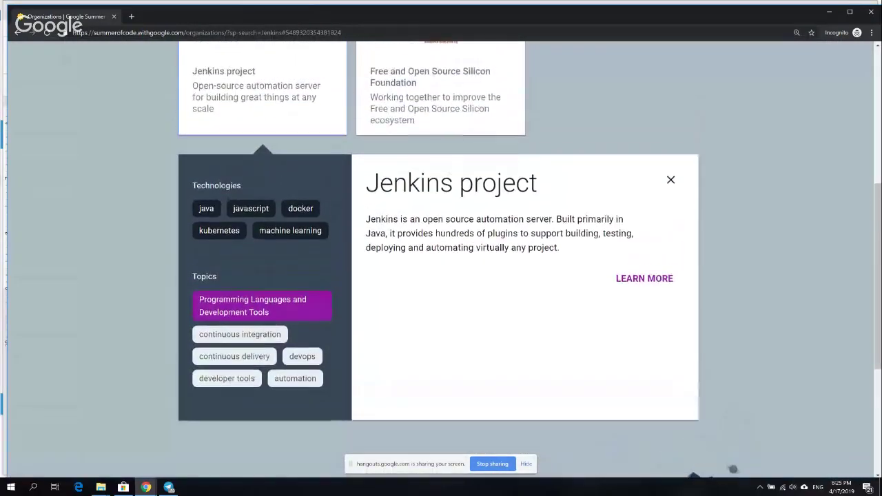
{"action": "left_click", "coordinate": [644, 279]}
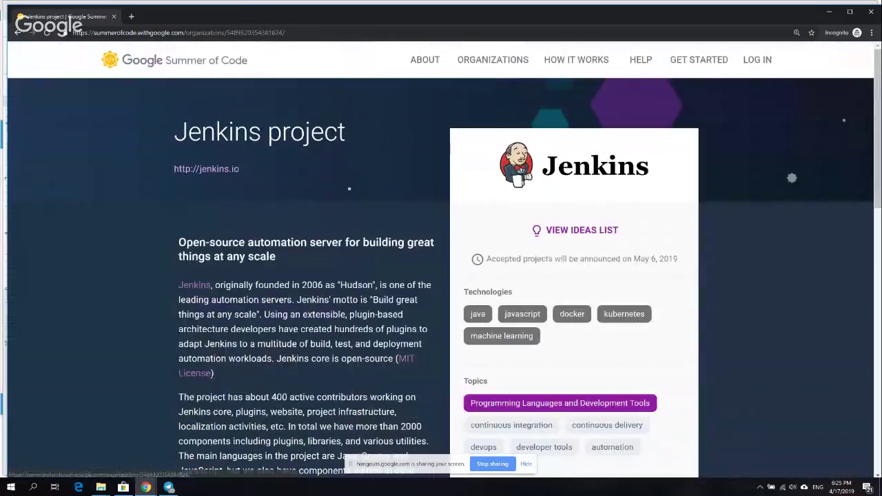
{"action": "scroll", "coordinate": [441, 264], "scroll_direction": "down", "scroll_amount": 1}
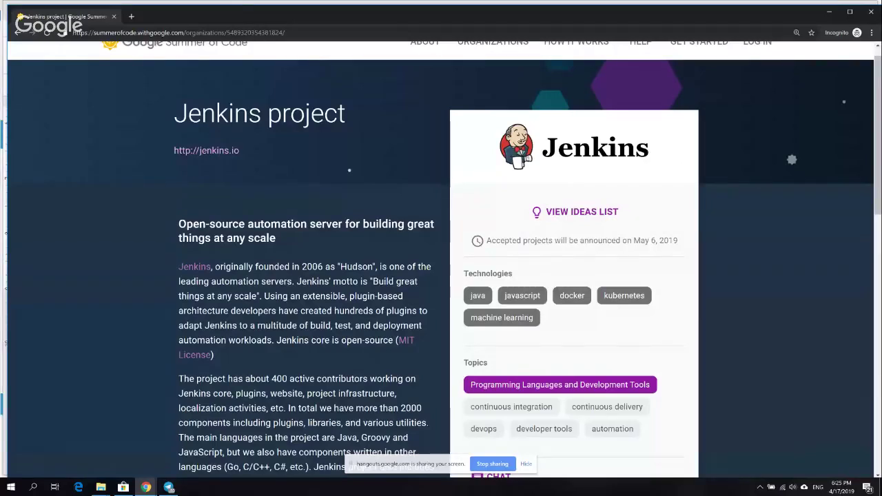
{"action": "scroll", "coordinate": [441, 264], "scroll_direction": "down", "scroll_amount": 3}
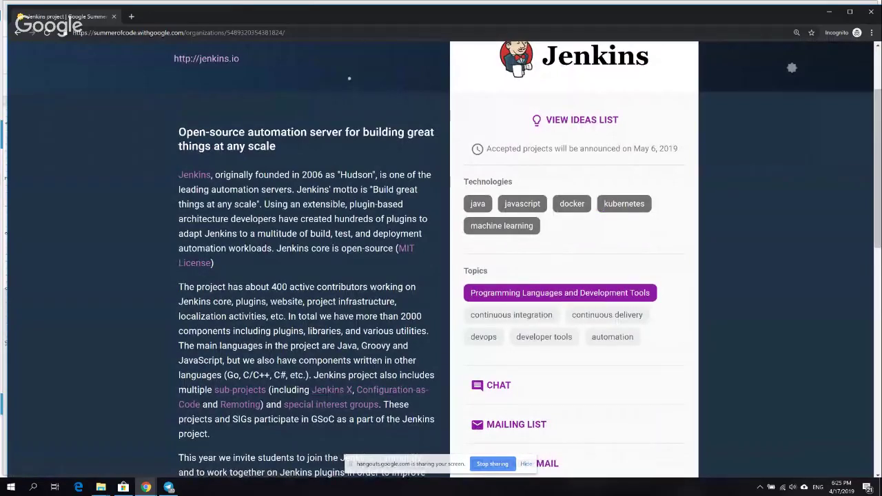
{"action": "scroll", "coordinate": [349, 79], "scroll_direction": "down", "scroll_amount": 3}
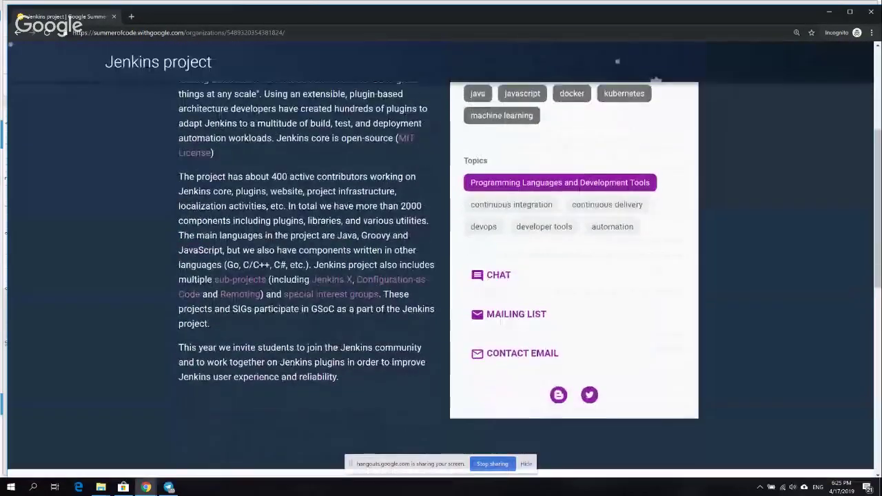
{"action": "scroll", "coordinate": [349, 188], "scroll_direction": "up", "scroll_amount": 3}
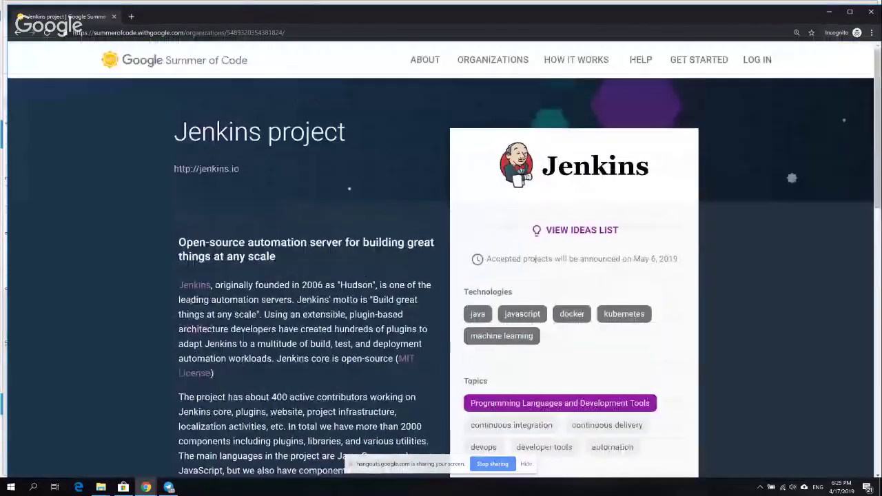
{"action": "scroll", "coordinate": [441, 261], "scroll_direction": "down", "scroll_amount": 2}
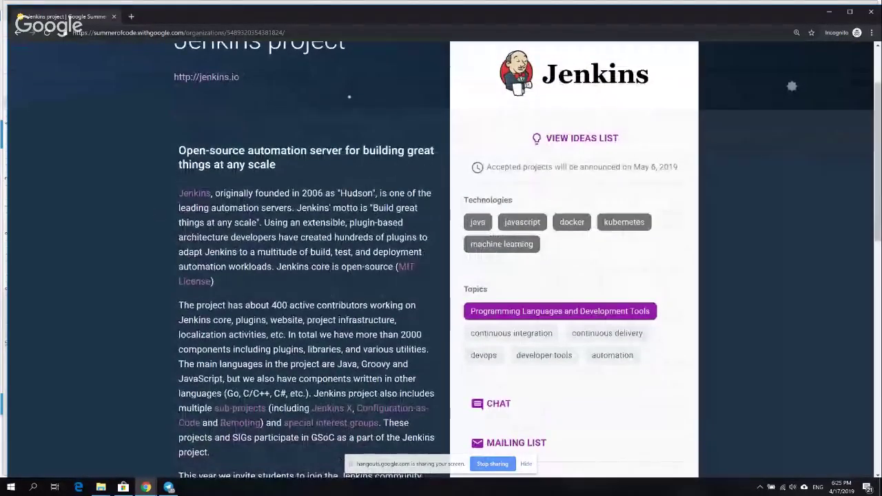
{"action": "scroll", "coordinate": [349, 97], "scroll_direction": "down", "scroll_amount": 1}
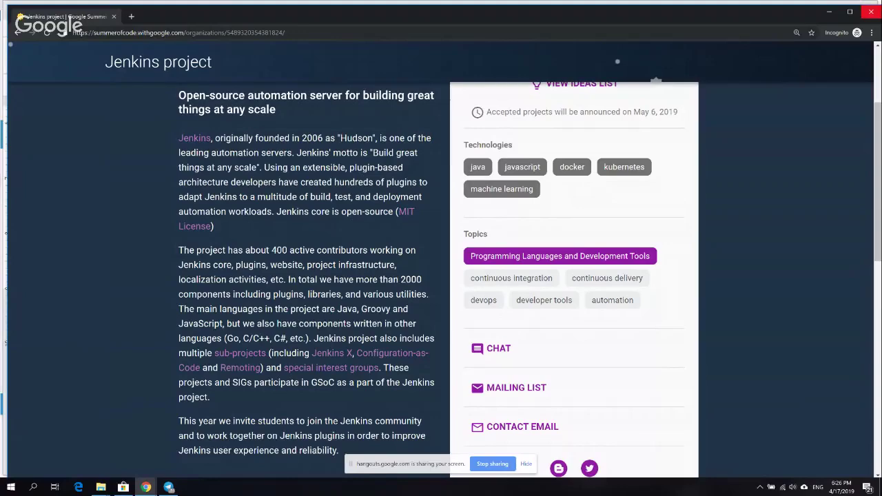
- Close the incognito window and return to the GSoD 2019 Application doc
{"action": "left_click", "coordinate": [871, 12]}
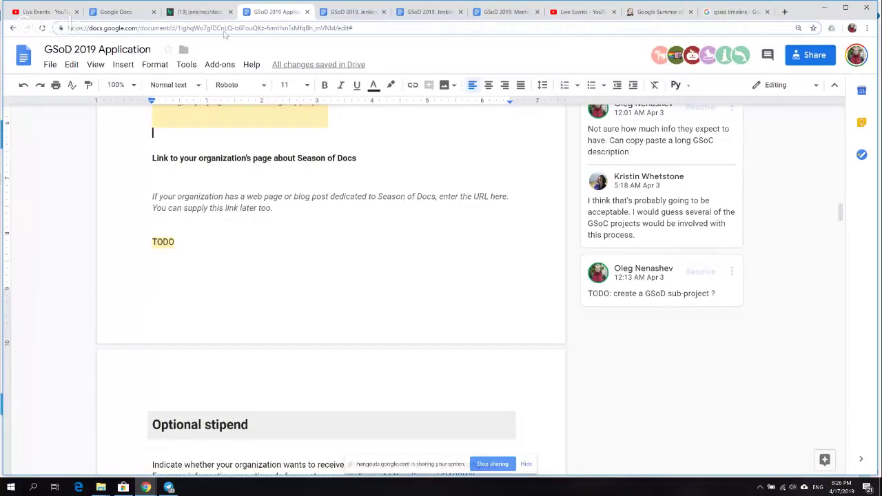
{"action": "left_click", "coordinate": [234, 227]}
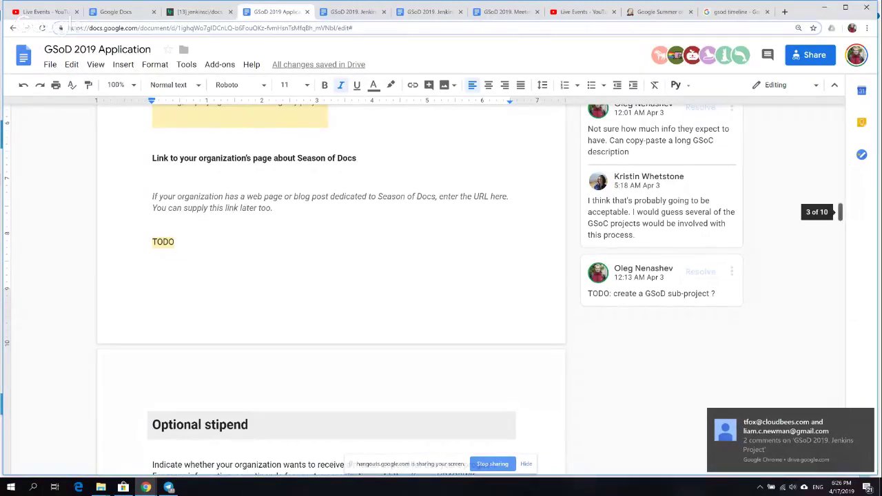
{"action": "scroll", "coordinate": [234, 208], "scroll_direction": "up", "scroll_amount": 10}
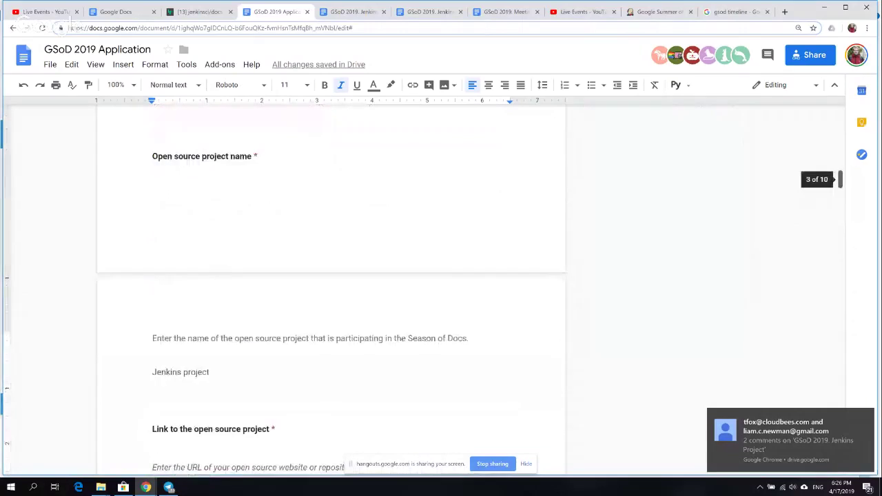
{"action": "scroll", "coordinate": [331, 290], "scroll_direction": "up", "scroll_amount": 15}
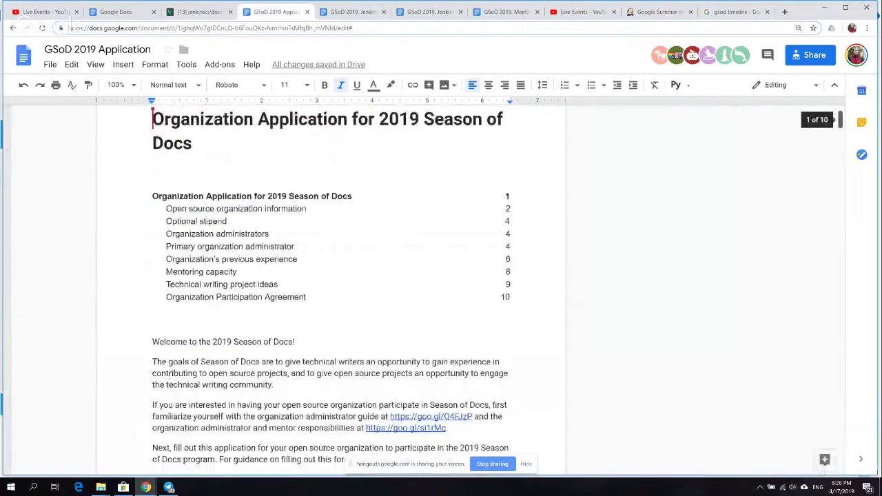
{"action": "scroll", "coordinate": [331, 289], "scroll_direction": "down", "scroll_amount": 2}
{"action": "scroll", "coordinate": [330, 289], "scroll_direction": "up", "scroll_amount": 3}
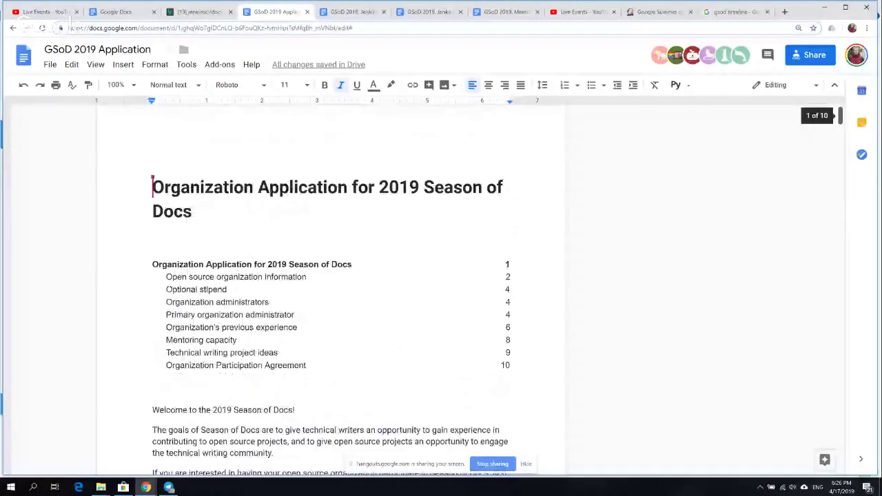
- Step through the Organization administrators and email-address lines, then bring up the GSoD 2019. Jenkins Project doc
{"action": "left_click", "coordinate": [269, 302]}
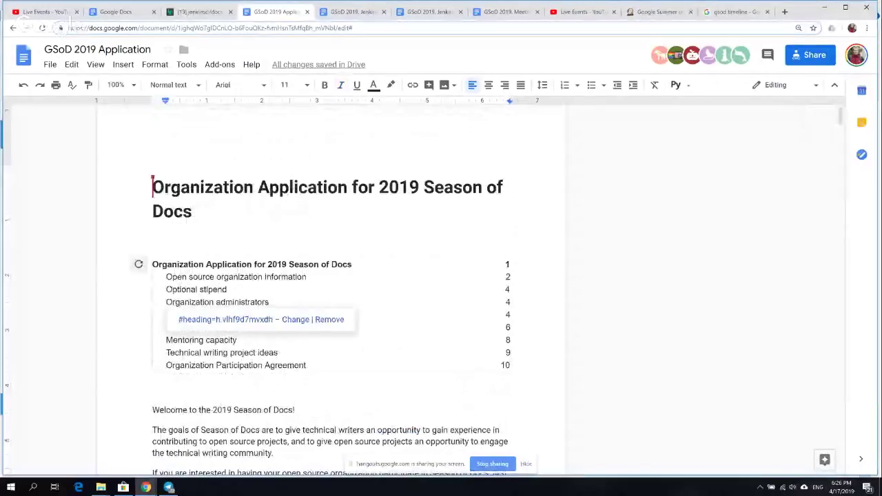
{"action": "key", "text": "Down"}
{"action": "key", "text": "Down"}
{"action": "key", "text": "Down"}
{"action": "key", "text": "Down"}
{"action": "key", "text": "Down"}
{"action": "key", "text": "Down"}
{"action": "key", "text": "Down"}
{"action": "key", "text": "Down"}
{"action": "key", "text": "Down"}
{"action": "key", "text": "Down"}
{"action": "key", "text": "Down"}
{"action": "key", "text": "Down"}
{"action": "key", "text": "Down"}
{"action": "key", "text": "Down"}
{"action": "key", "text": "Down"}
{"action": "key", "text": "Down"}
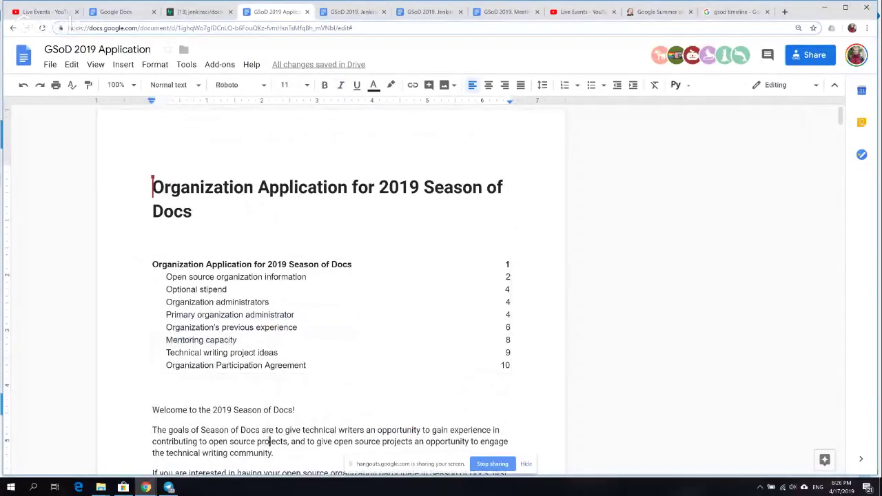
{"action": "key", "text": "Down"}
{"action": "key", "text": "Down"}
{"action": "key", "text": "Down"}
{"action": "key", "text": "Down"}
{"action": "key", "text": "Down"}
{"action": "key", "text": "Down"}
{"action": "key", "text": "Down"}
{"action": "key", "text": "Down"}
{"action": "key", "text": "Down"}
{"action": "key", "text": "Down"}
{"action": "key", "text": "Down"}
{"action": "key", "text": "Down"}
{"action": "key", "text": "Down"}
{"action": "key", "text": "Down"}
{"action": "key", "text": "Down"}
{"action": "key", "text": "Down"}
{"action": "key", "text": "Down"}
{"action": "key", "text": "Down"}
{"action": "key", "text": "Down"}
{"action": "key", "text": "Down"}
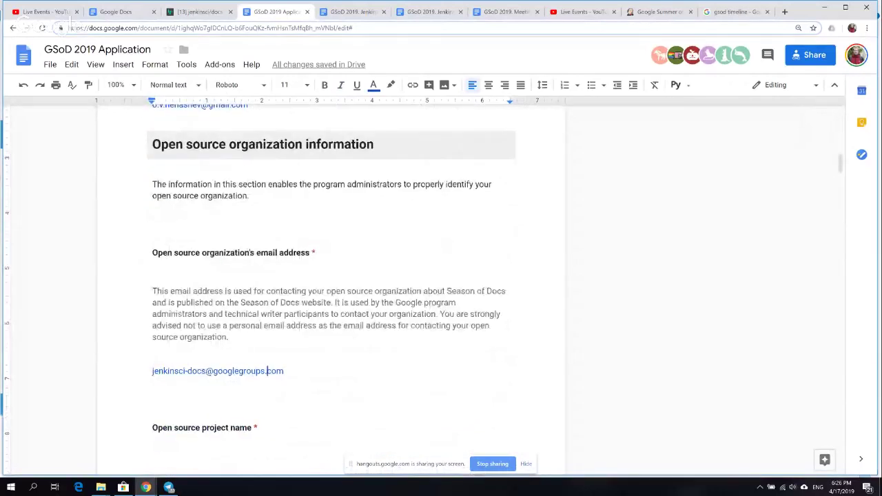
{"action": "key", "text": "Up"}
{"action": "key", "text": "Up"}
{"action": "key", "text": "Up"}
{"action": "key", "text": "Up"}
{"action": "key", "text": "Up"}
{"action": "key", "text": "Up"}
{"action": "key", "text": "Up"}
{"action": "key", "text": "Up"}
{"action": "key", "text": "Up"}
{"action": "key", "text": "Up"}
{"action": "key", "text": "Up"}
{"action": "key", "text": "Up"}
{"action": "key", "text": "Up"}
{"action": "key", "text": "Up"}
{"action": "key", "text": "Up"}
{"action": "key", "text": "Up"}
{"action": "key", "text": "Up"}
{"action": "key", "text": "Up"}
{"action": "key", "text": "Up"}
{"action": "key", "text": "Down"}
{"action": "key", "text": "Down"}
{"action": "key", "text": "Down"}
{"action": "key", "text": "Down"}
{"action": "key", "text": "Down"}
{"action": "key", "text": "Down"}
{"action": "key", "text": "Down"}
{"action": "key", "text": "Down"}
{"action": "key", "text": "Down"}
{"action": "key", "text": "Down"}
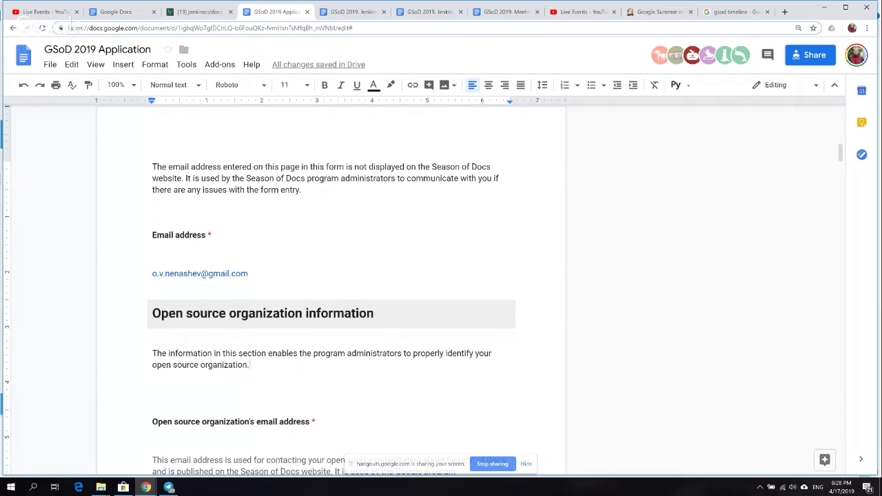
{"action": "left_click", "coordinate": [267, 459]}
{"action": "key", "text": "Down"}
{"action": "key", "text": "Down"}
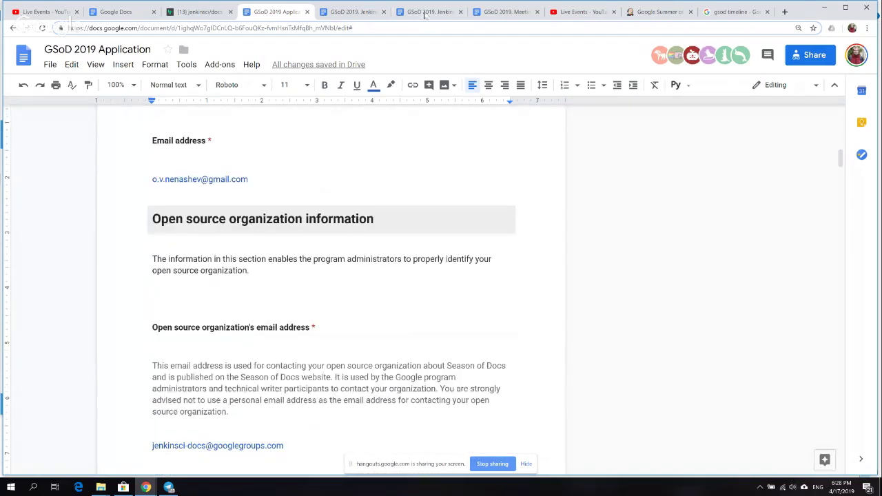
{"action": "left_click", "coordinate": [425, 12]}
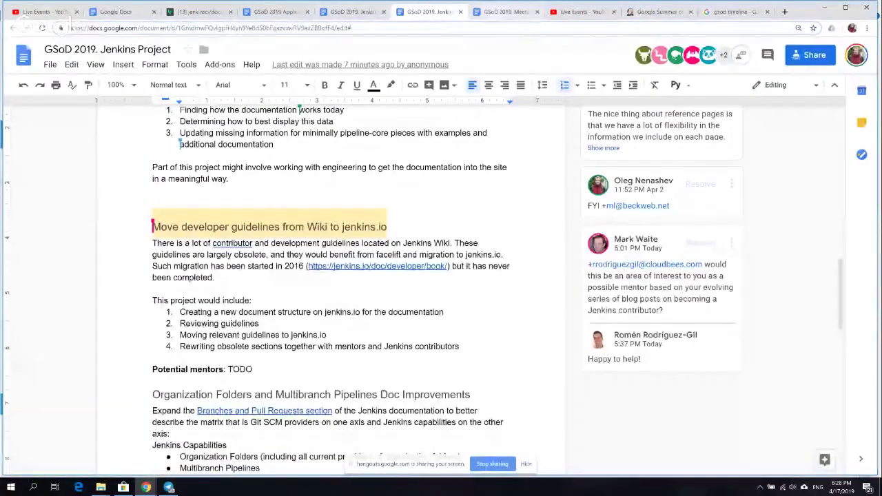
{"action": "left_click", "coordinate": [503, 12]}
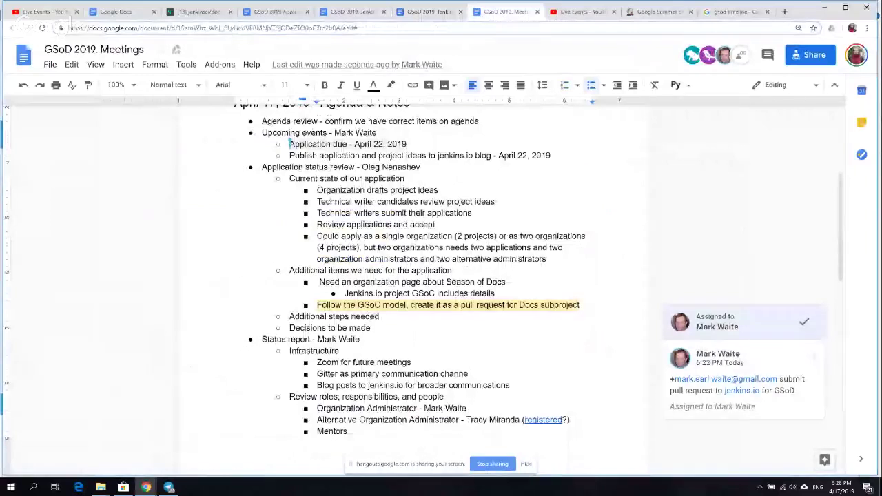
{"action": "key", "text": "Up"}
{"action": "key", "text": "Up"}
{"action": "key", "text": "Up"}
{"action": "key", "text": "Up"}
{"action": "key", "text": "Up"}
{"action": "key", "text": "Up"}
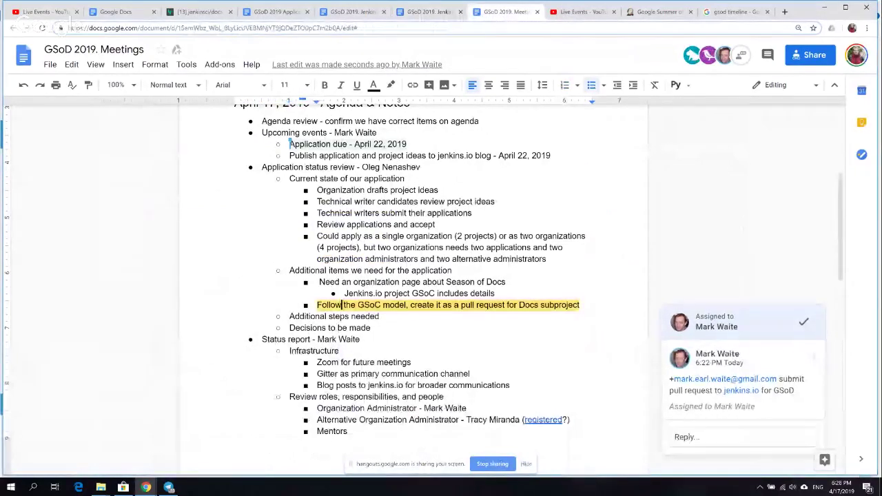
{"action": "left_click", "coordinate": [290, 144]}
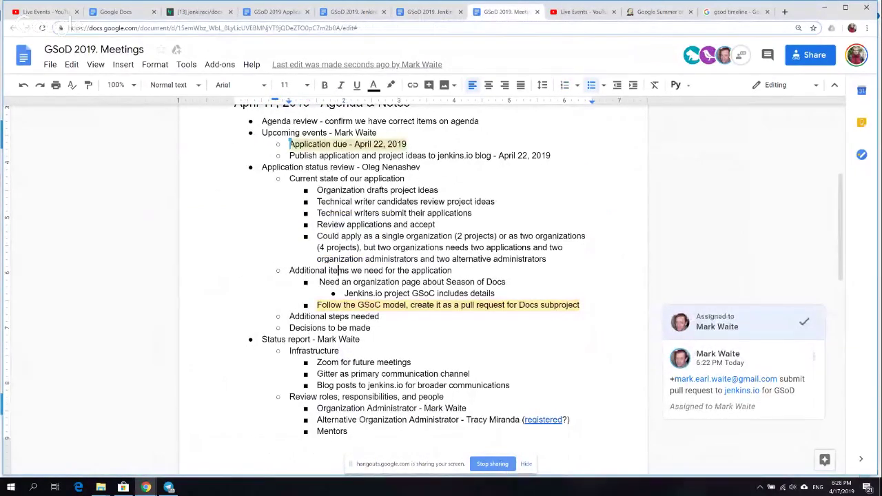
{"action": "key", "text": "Down"}
{"action": "key", "text": "Down"}
{"action": "key", "text": "Down"}
{"action": "key", "text": "Down"}
{"action": "key", "text": "Down"}
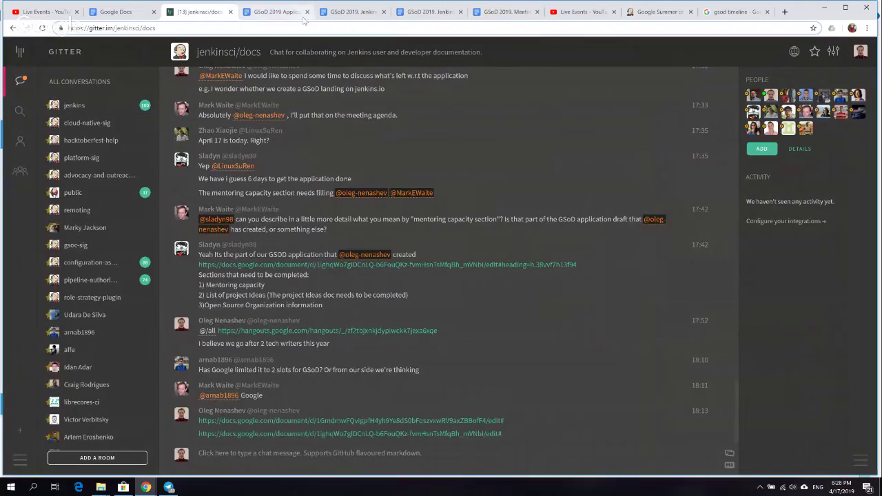
{"action": "left_click", "coordinate": [278, 19]}
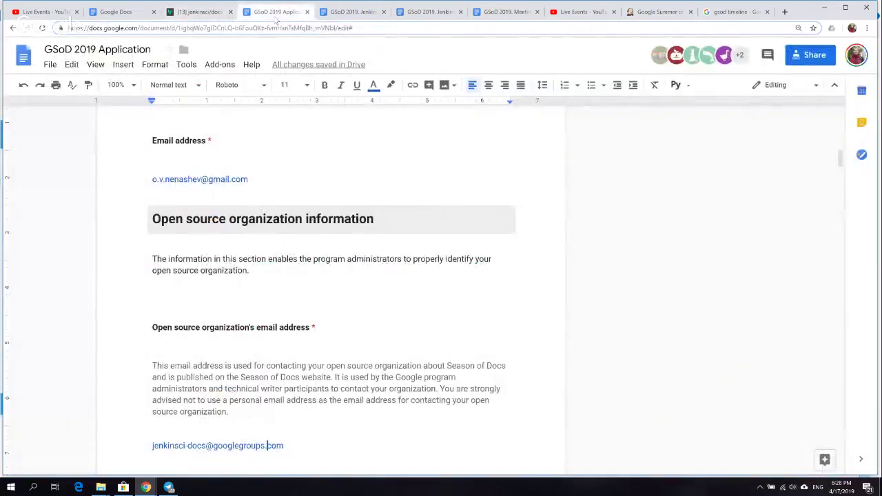
{"action": "left_click", "coordinate": [358, 20]}
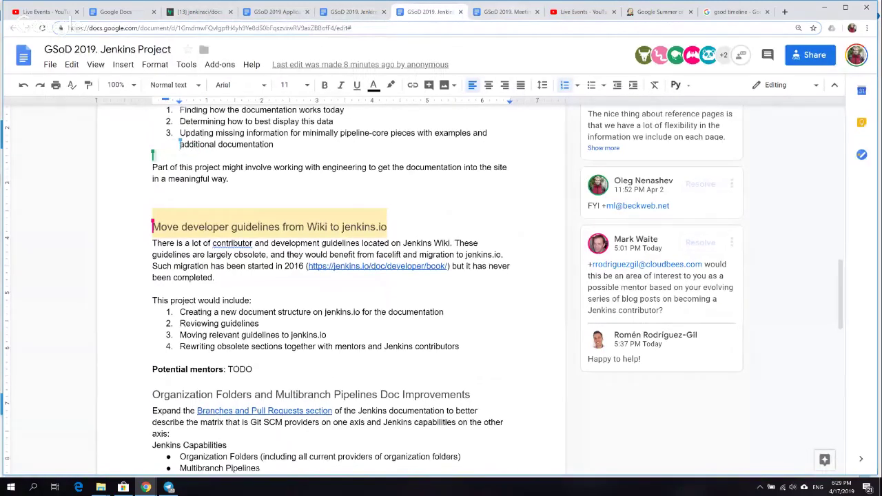
- In the Meetings doc, preview where a mentor's 'registered' link points
{"action": "key", "text": "ctrl+Tab"}
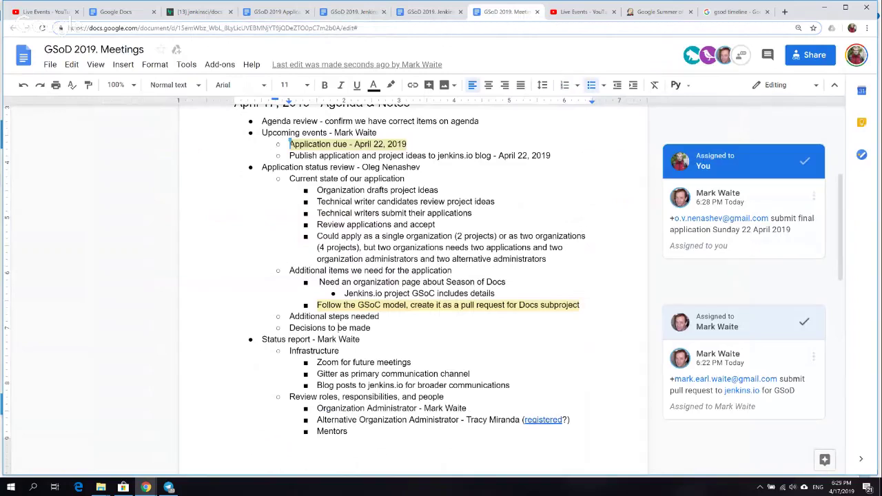
{"action": "scroll", "coordinate": [348, 432], "scroll_direction": "down", "scroll_amount": 2}
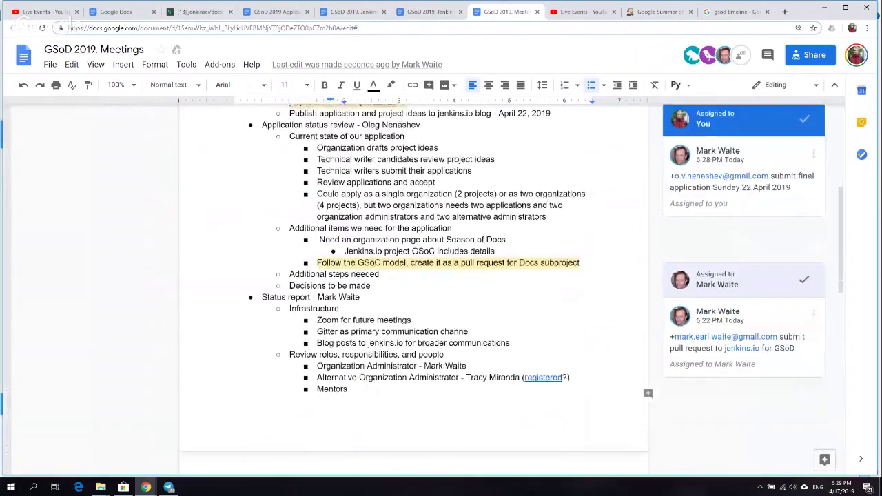
{"action": "scroll", "coordinate": [348, 457], "scroll_direction": "down", "scroll_amount": 1}
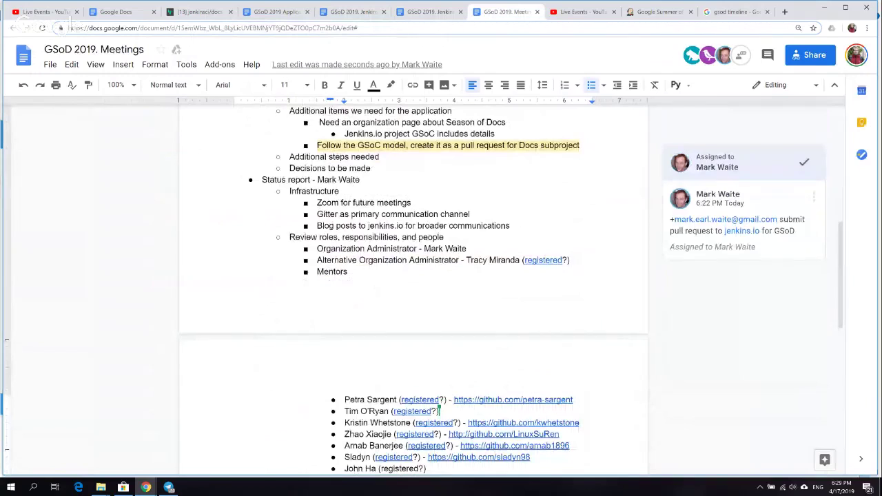
{"action": "left_click", "coordinate": [414, 400]}
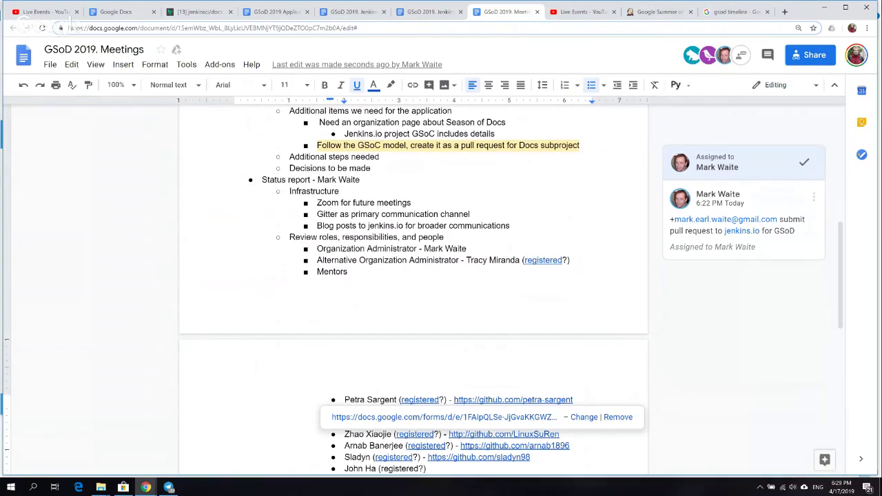
{"action": "left_click", "coordinate": [355, 399]}
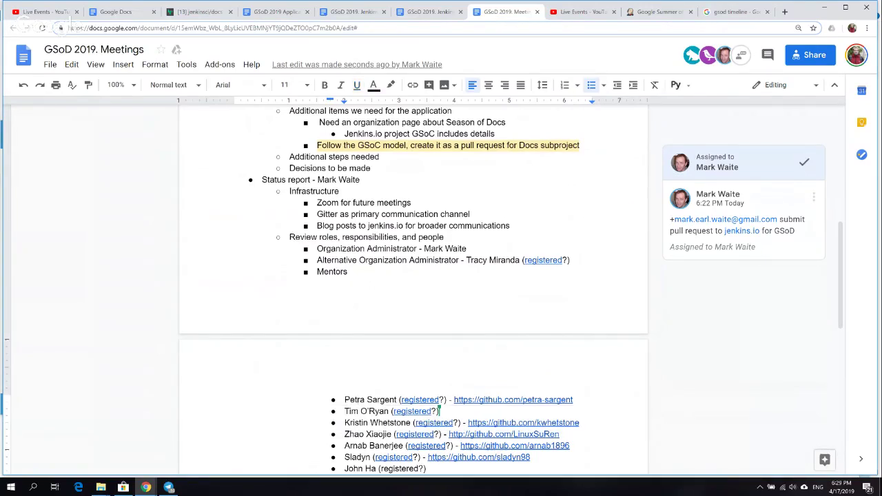
{"action": "left_click", "coordinate": [422, 399]}
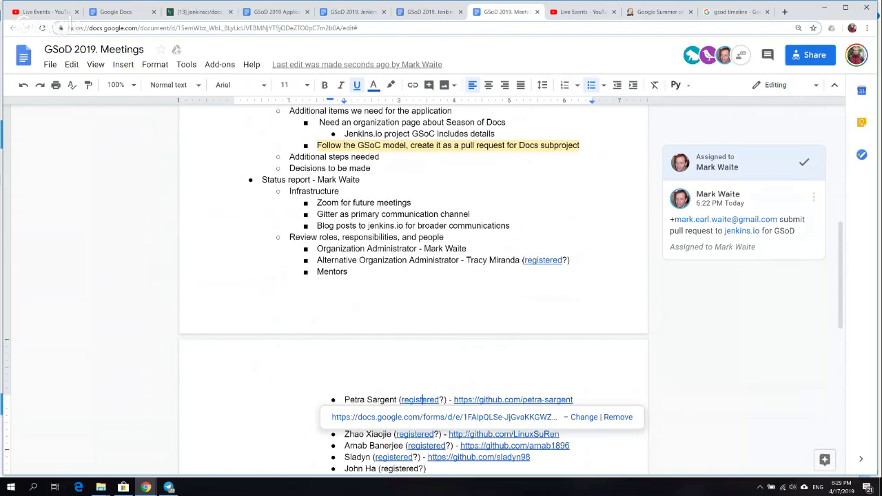
- Select the Organization Administrator and Alternative Administrator lines, then bring up the jenkinsci/docs Gitter chat
{"action": "triple_click", "coordinate": [503, 260]}
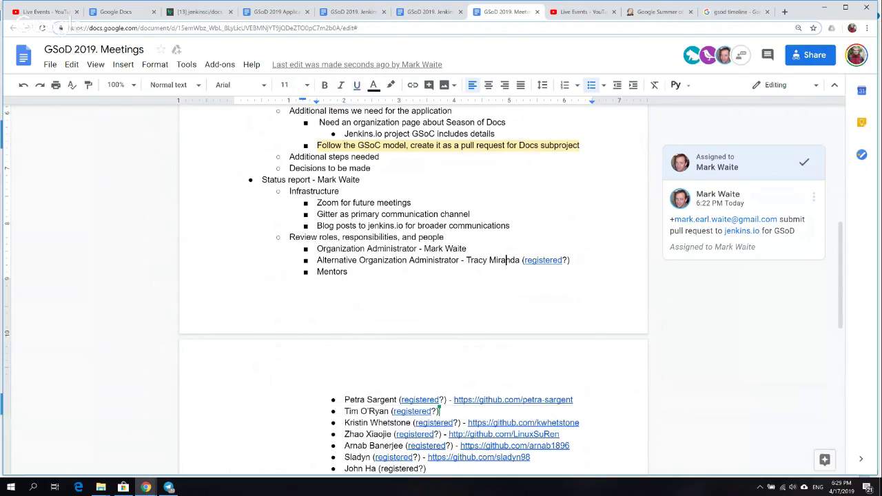
{"action": "triple_click", "coordinate": [434, 249]}
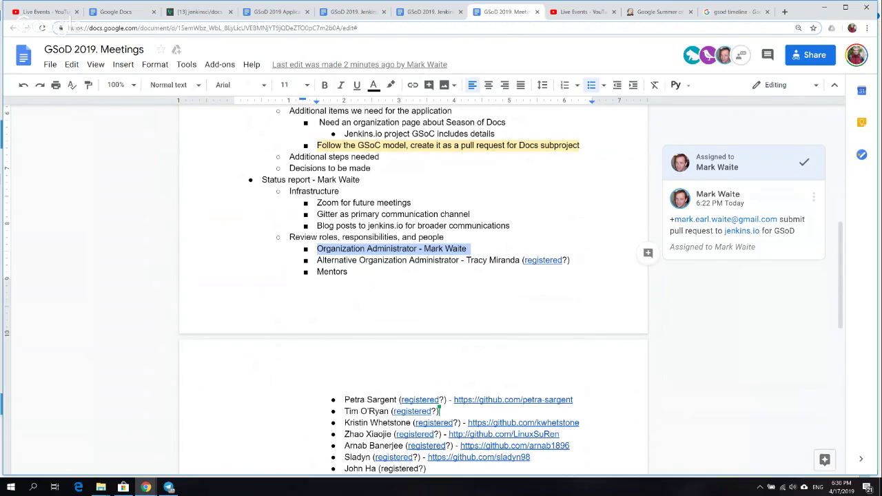
{"action": "left_click_drag", "start_coordinate": [389, 260], "coordinate": [241, 161]}
{"action": "left_click", "coordinate": [242, 160]}
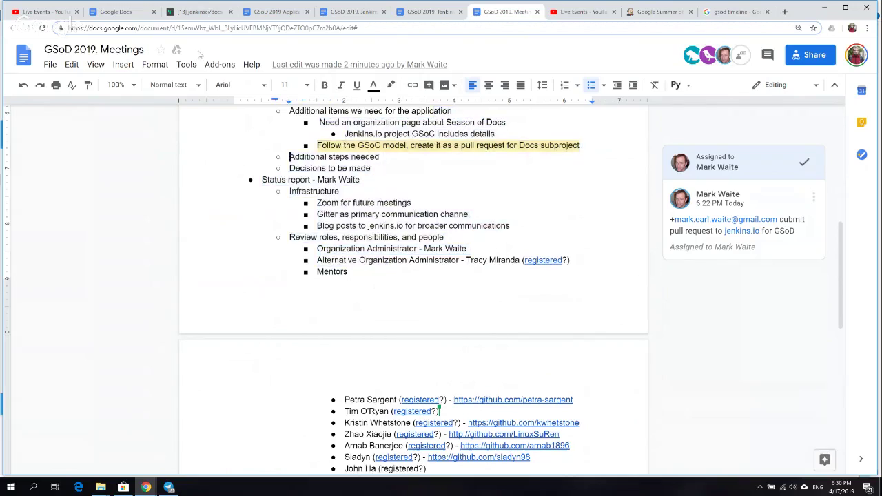
{"action": "left_click", "coordinate": [195, 15]}
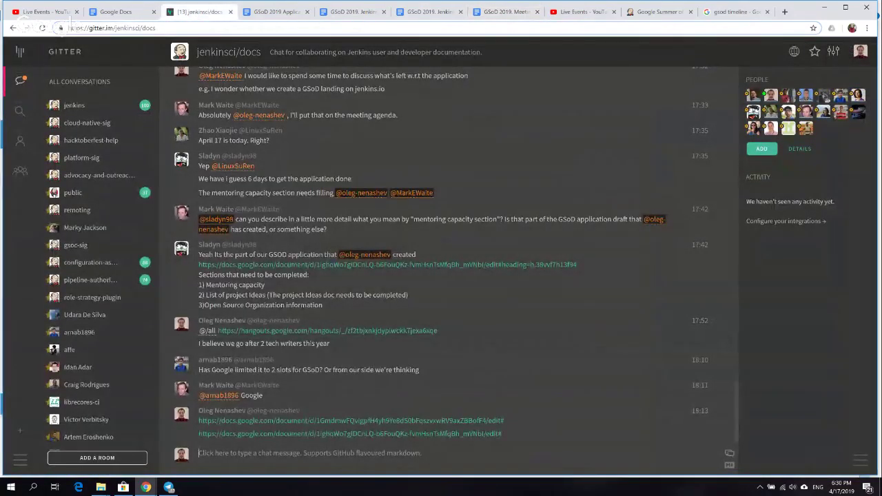
- Scroll up through earlier jenkinsci/docs chat messages
{"action": "scroll", "coordinate": [441, 254], "scroll_direction": "up", "scroll_amount": 3}
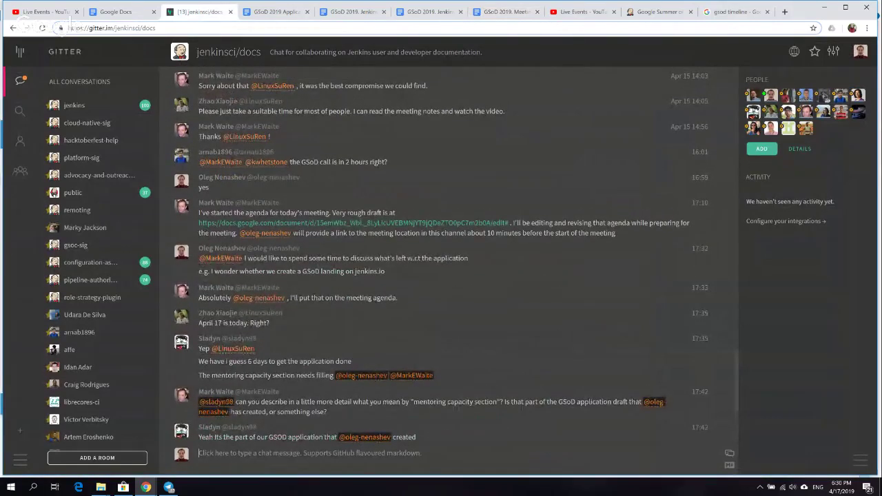
{"action": "scroll", "coordinate": [440, 255], "scroll_direction": "up", "scroll_amount": 5}
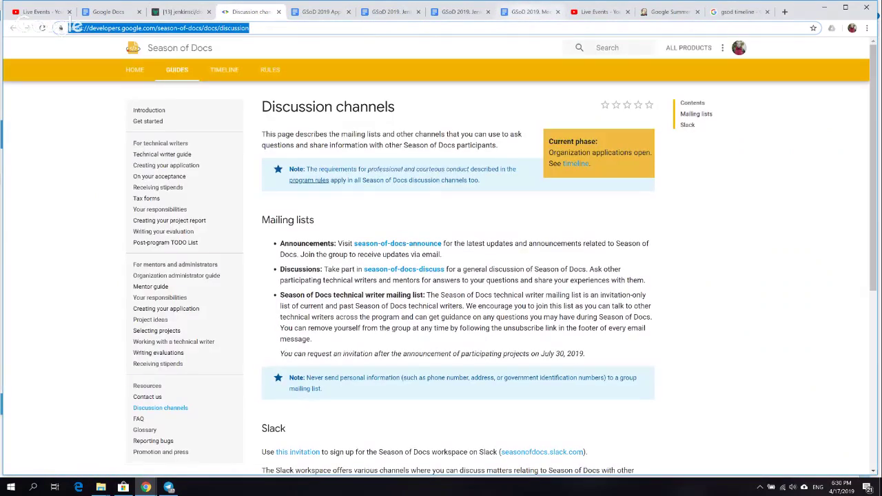
- Back in the Meetings agenda, look over the Infrastructure, Additional steps and Jenkins X project ideas items
{"action": "key", "text": "ctrl+8"}
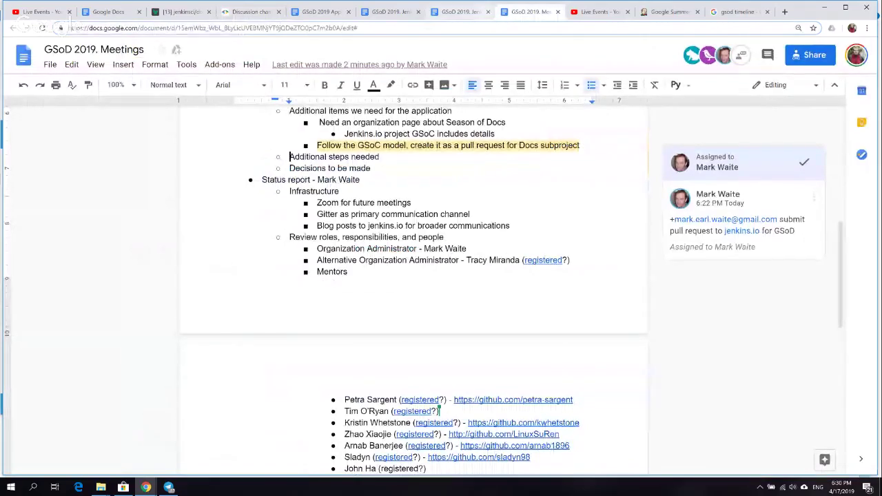
{"action": "key", "text": "ctrl+7"}
{"action": "key", "text": "ctrl+8"}
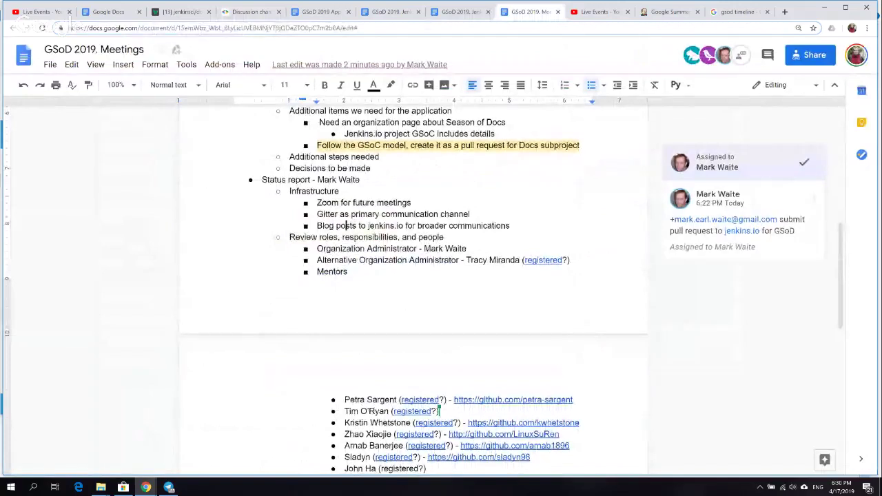
{"action": "scroll", "coordinate": [413, 289], "scroll_direction": "up", "scroll_amount": 3}
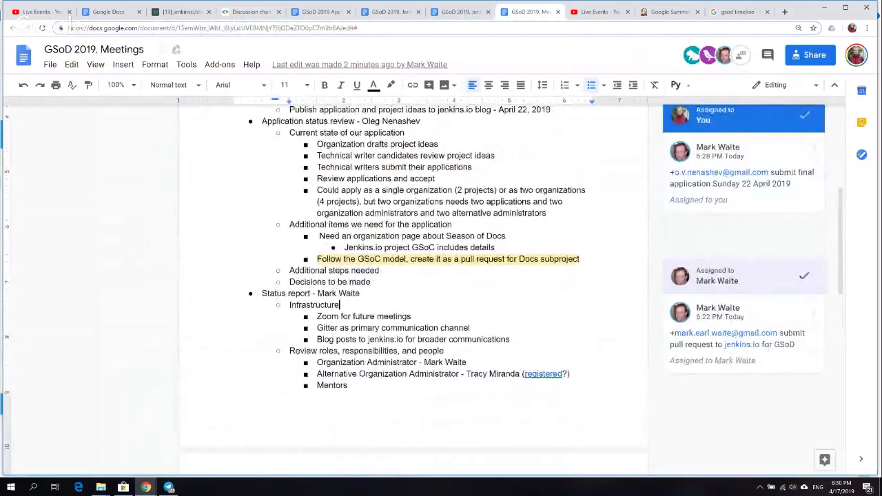
{"action": "left_click", "coordinate": [339, 305]}
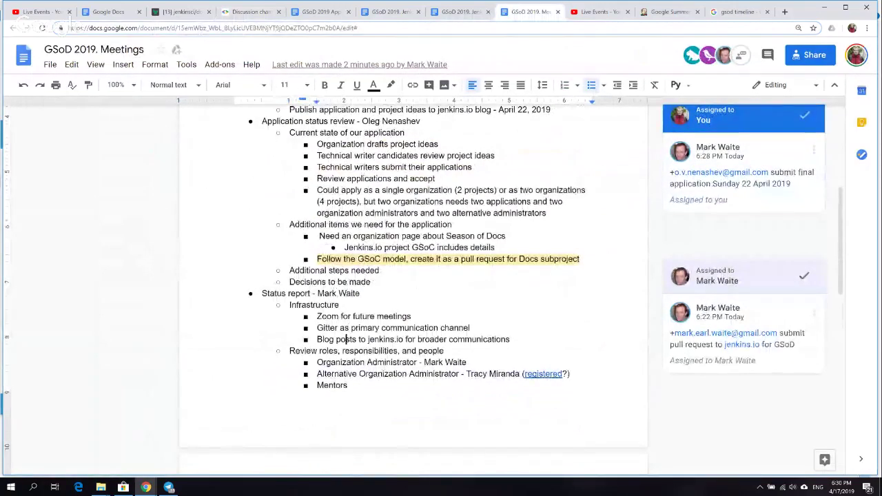
{"action": "left_click", "coordinate": [350, 270]}
{"action": "scroll", "coordinate": [351, 296], "scroll_direction": "up", "scroll_amount": 3}
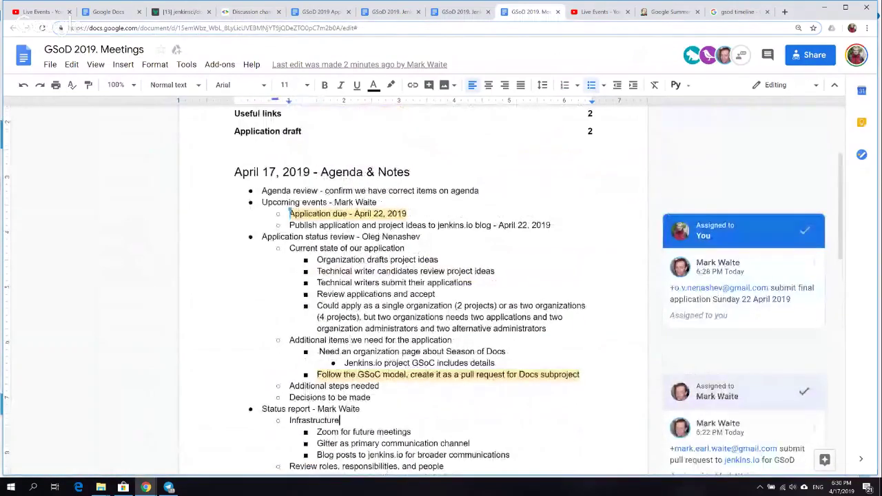
{"action": "scroll", "coordinate": [348, 433], "scroll_direction": "down", "scroll_amount": 1}
{"action": "scroll", "coordinate": [349, 448], "scroll_direction": "down", "scroll_amount": 7}
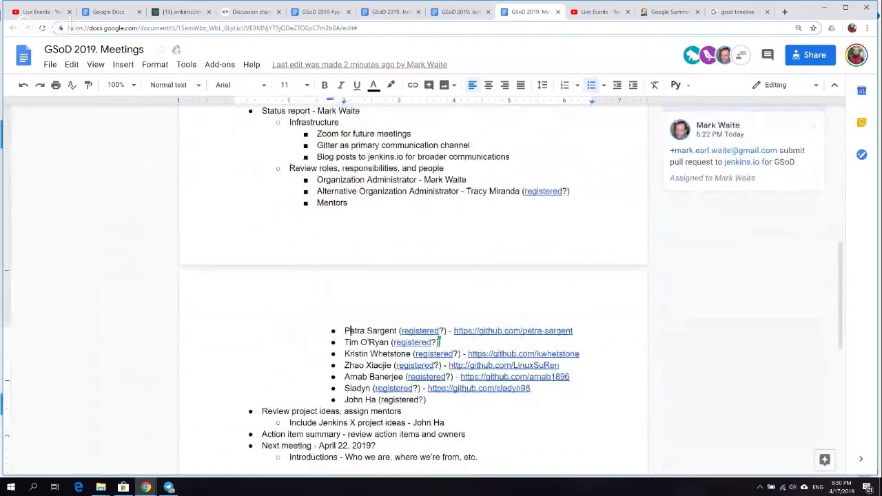
{"action": "left_click", "coordinate": [348, 422]}
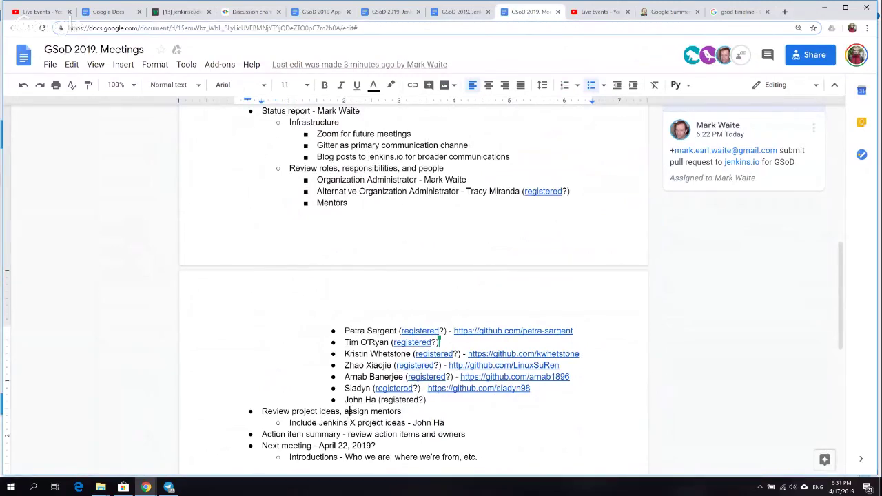
- Scroll up to the Status report and select the 'Gitter as primary communication channel' line
{"action": "scroll", "coordinate": [348, 111], "scroll_direction": "up", "scroll_amount": 1}
{"action": "scroll", "coordinate": [347, 107], "scroll_direction": "up", "scroll_amount": 1}
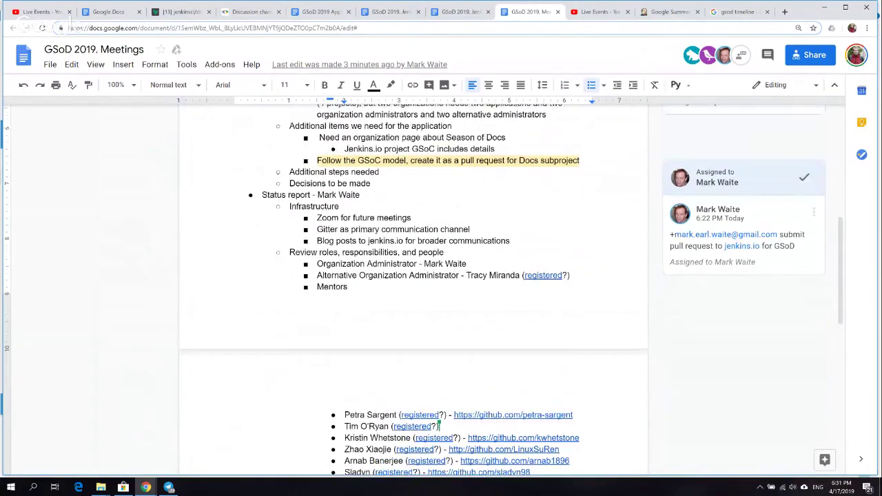
{"action": "scroll", "coordinate": [346, 117], "scroll_direction": "up", "scroll_amount": 1}
{"action": "scroll", "coordinate": [344, 120], "scroll_direction": "up", "scroll_amount": 1}
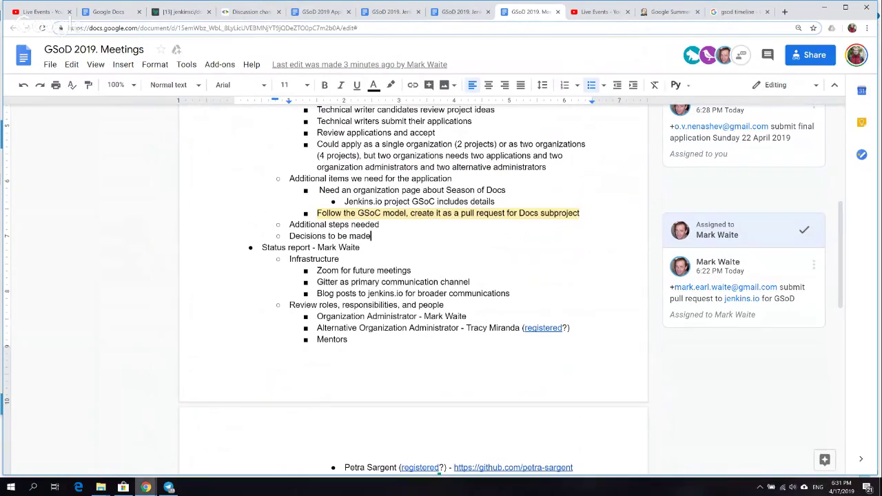
{"action": "mouse_move", "coordinate": [146, 487]}
{"action": "mouse_move", "coordinate": [144, 444]}
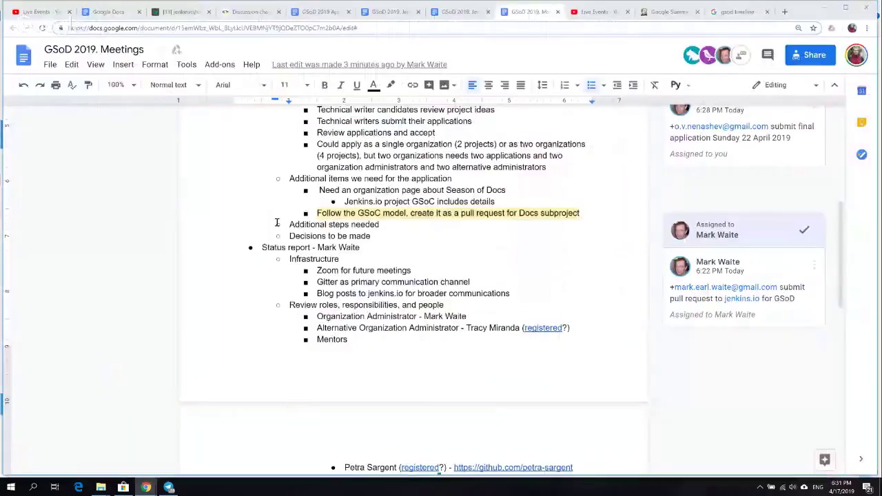
{"action": "scroll", "coordinate": [276, 222], "scroll_direction": "down", "scroll_amount": 3}
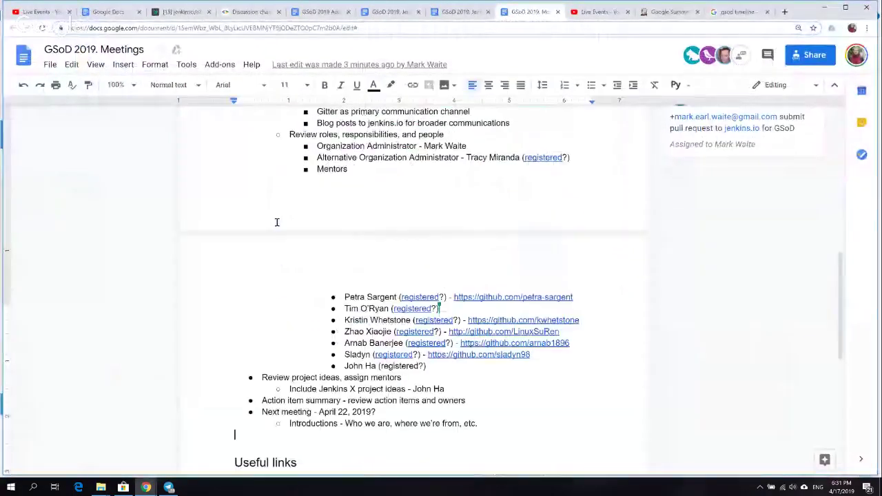
{"action": "scroll", "coordinate": [276, 222], "scroll_direction": "up", "scroll_amount": 3}
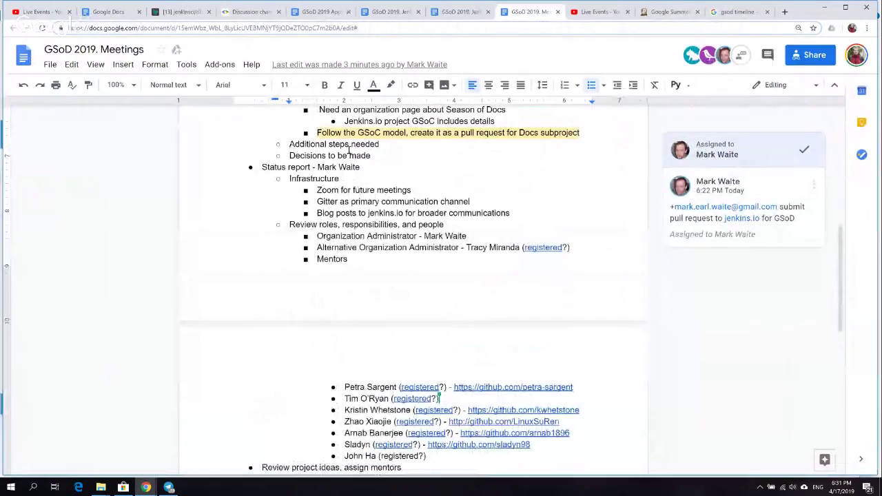
{"action": "left_click", "coordinate": [341, 170]}
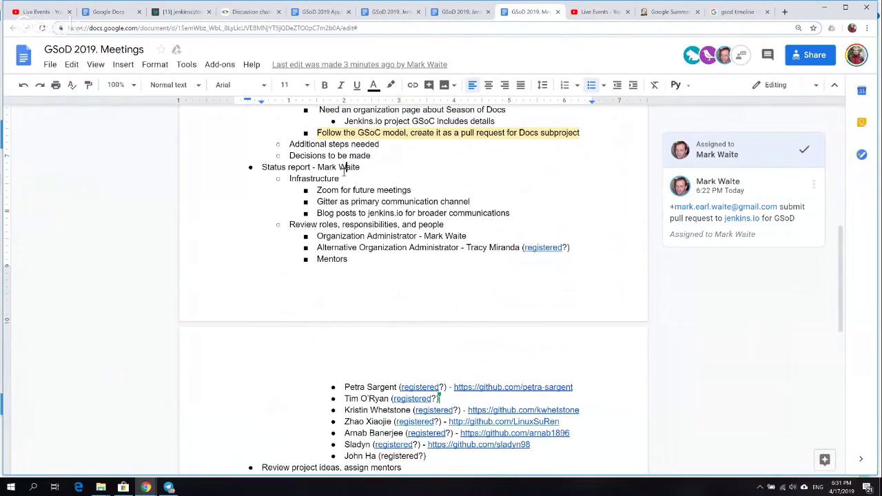
{"action": "triple_click", "coordinate": [377, 201]}
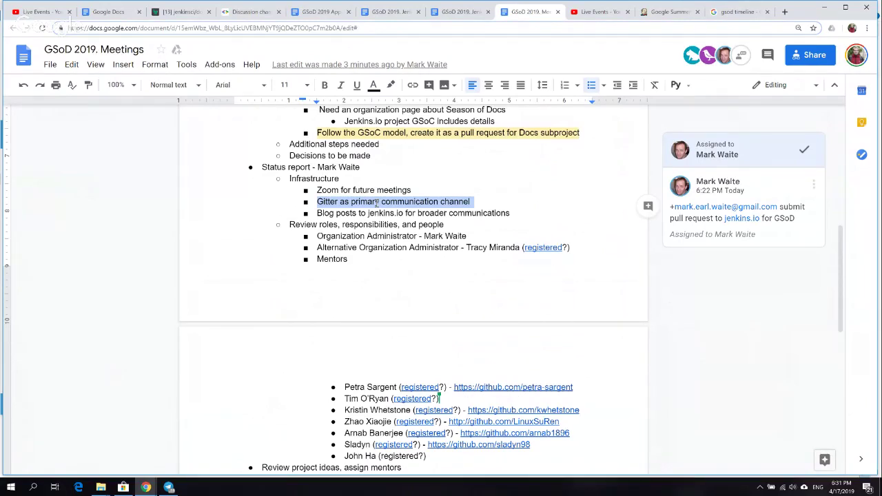
- Add an indented sub-point under the Gitter item holding the copied jenkinsci/docs Gitter room link
{"action": "key", "text": "Right"}
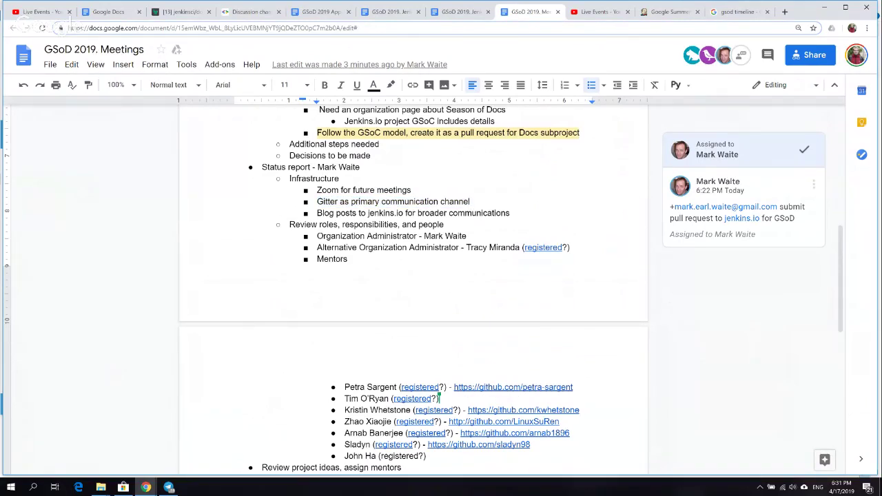
{"action": "key", "text": "Return"}
{"action": "key", "text": "Tab"}
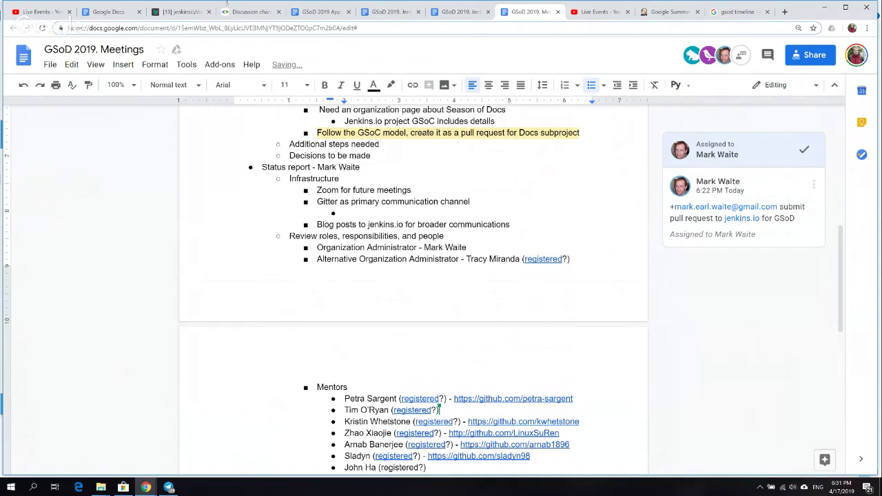
{"action": "left_click", "coordinate": [181, 11]}
{"action": "left_click", "coordinate": [177, 26]}
{"action": "key", "text": "ctrl+c"}
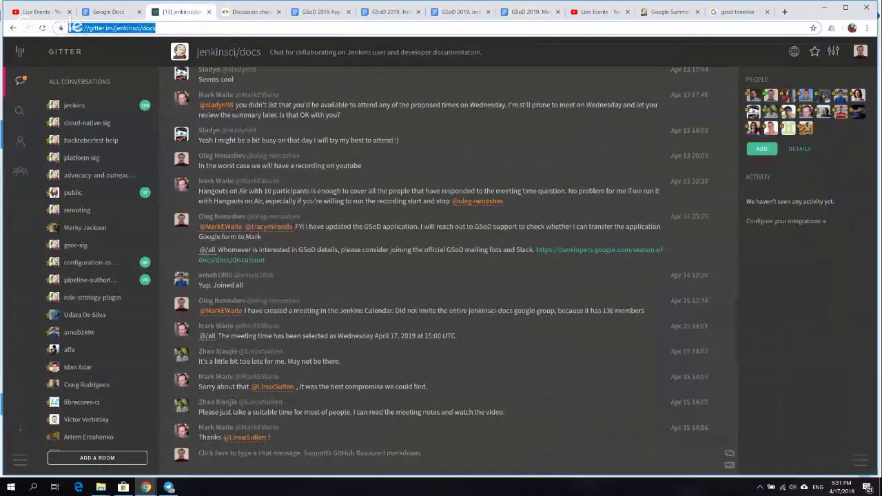
{"action": "left_click", "coordinate": [530, 12]}
{"action": "left_click", "coordinate": [460, 12]}
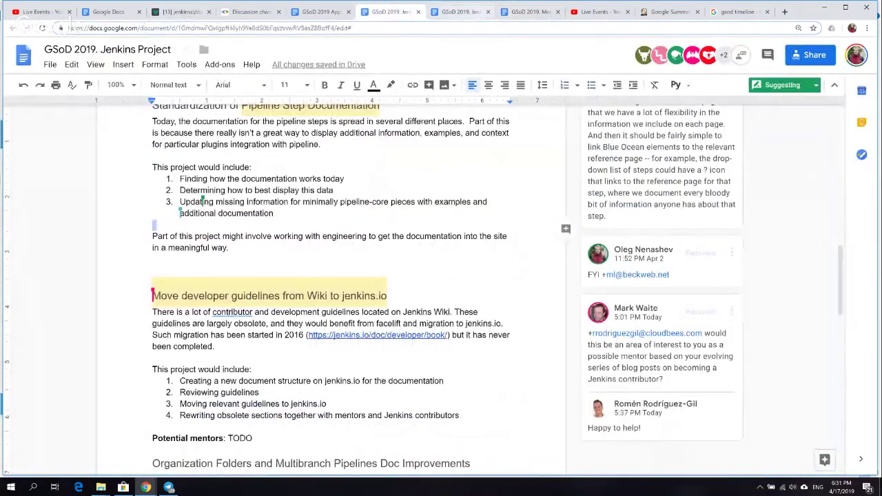
{"action": "left_click", "coordinate": [530, 12]}
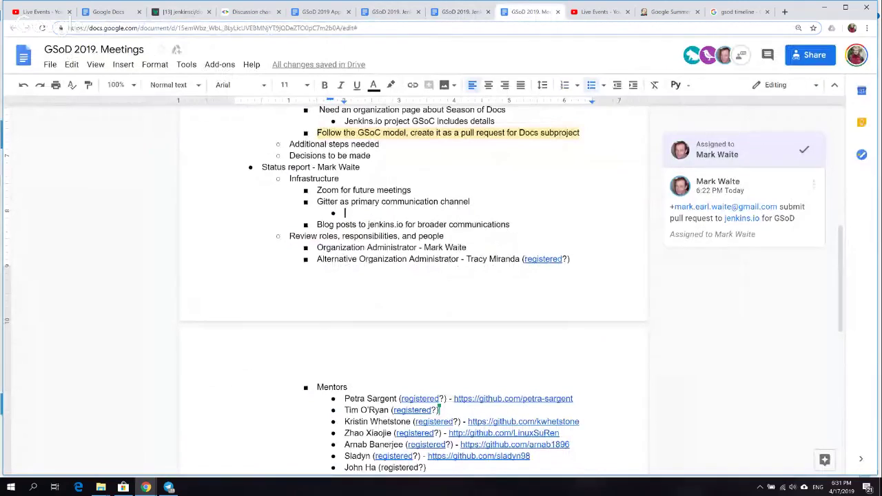
{"action": "key", "text": "ctrl+v"}
- Add a second sub-point with the jenkinsci-docs Google Groups page link
{"action": "key", "text": "Return"}
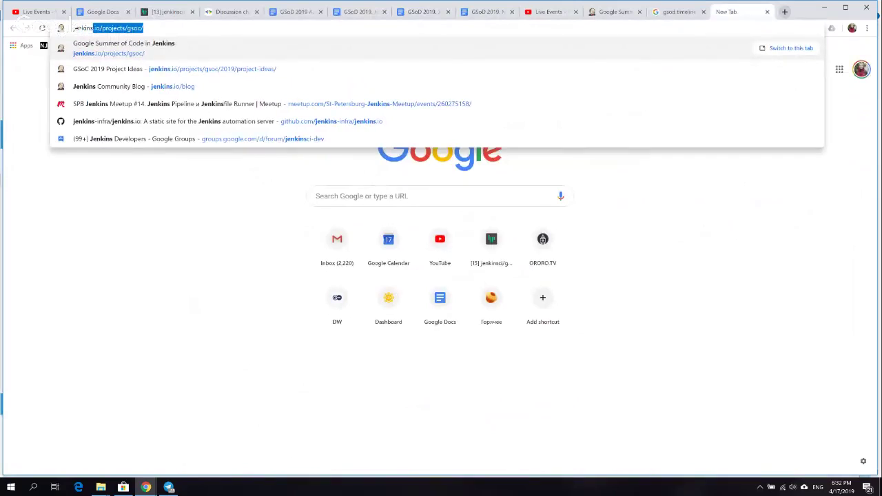
{"action": "key", "text": "Down"}
{"action": "key", "text": "Down"}
{"action": "key", "text": "Down"}
{"action": "key", "text": "Down"}
{"action": "key", "text": "Down"}
{"action": "key", "text": "BackSpace"}
{"action": "key", "text": "BackSpace"}
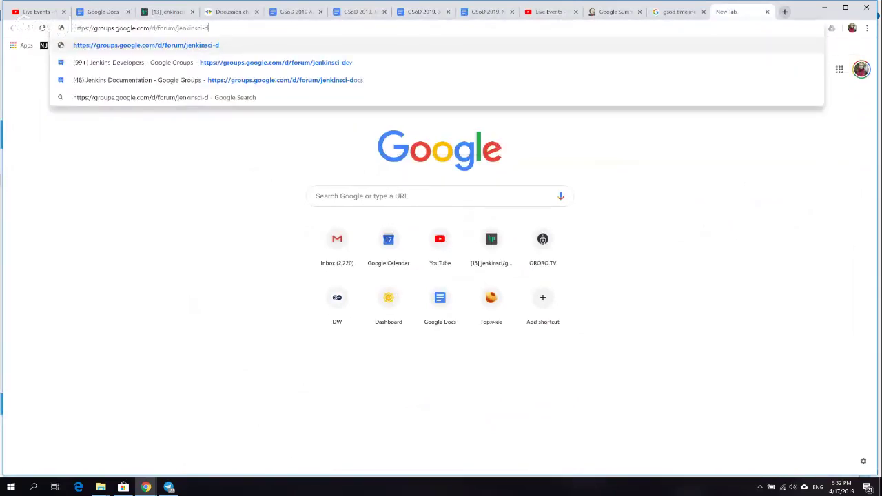
{"action": "key", "text": "Down"}
{"action": "key", "text": "Down"}
{"action": "key", "text": "Return"}
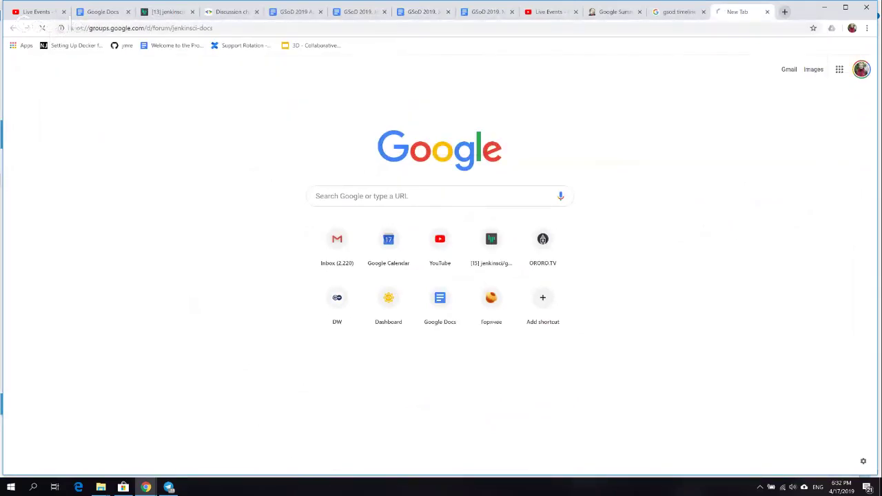
{"action": "key", "text": "ctrl+l"}
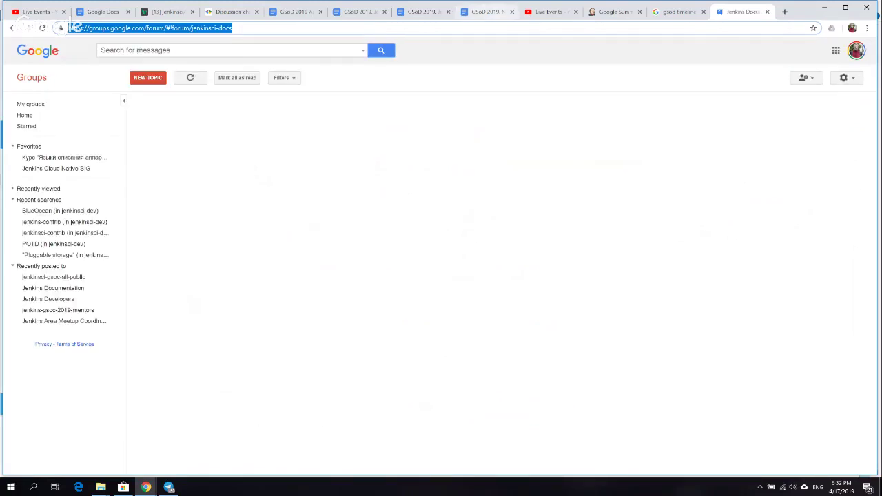
{"action": "left_click", "coordinate": [486, 12]}
{"action": "type", "text": "https://groups.google.com/forum/#!forum/jenkinsci-docs"}
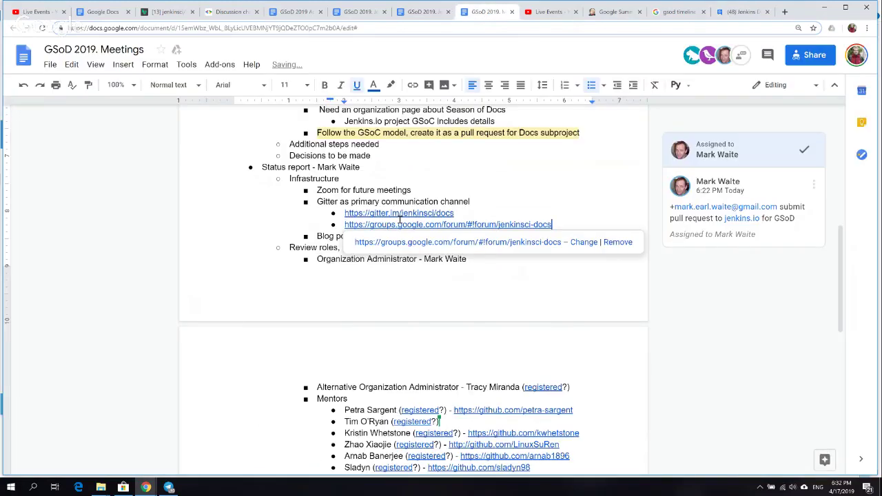
- Check the targets of the Gitter and Google Groups links
{"action": "left_click", "coordinate": [409, 213]}
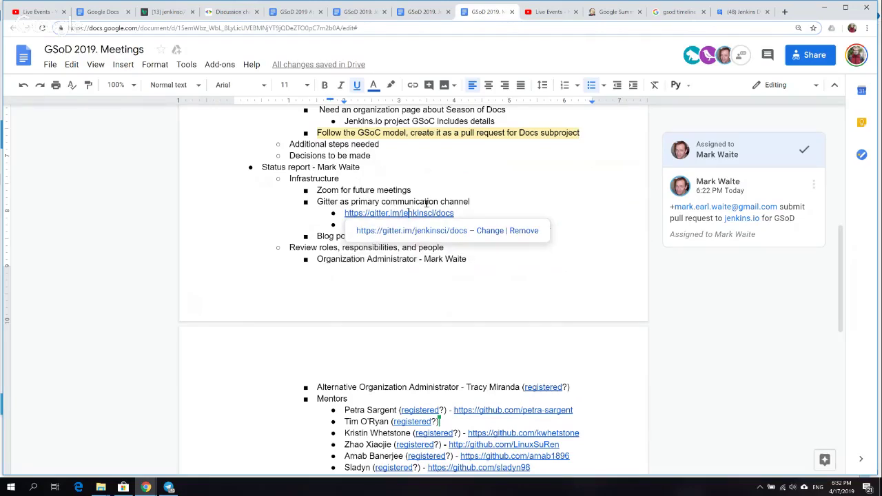
{"action": "left_click", "coordinate": [433, 201]}
{"action": "left_click", "coordinate": [551, 225]}
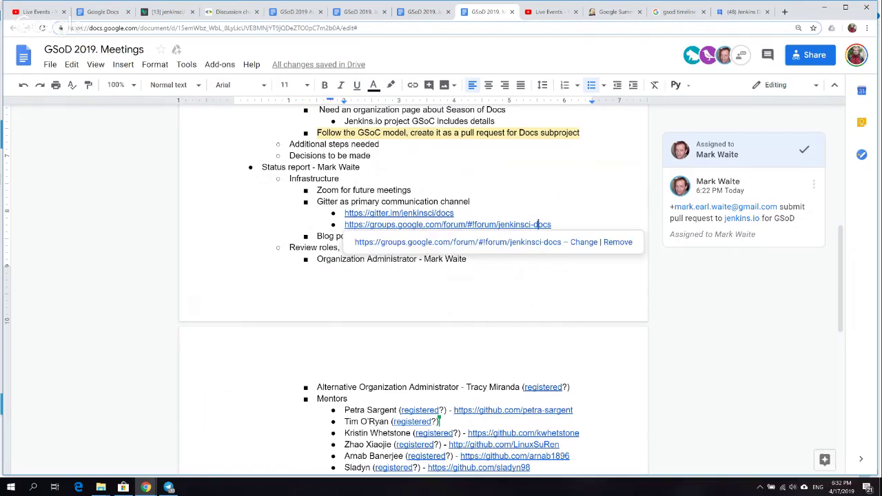
{"action": "left_click_drag", "start_coordinate": [551, 224], "coordinate": [497, 225]}
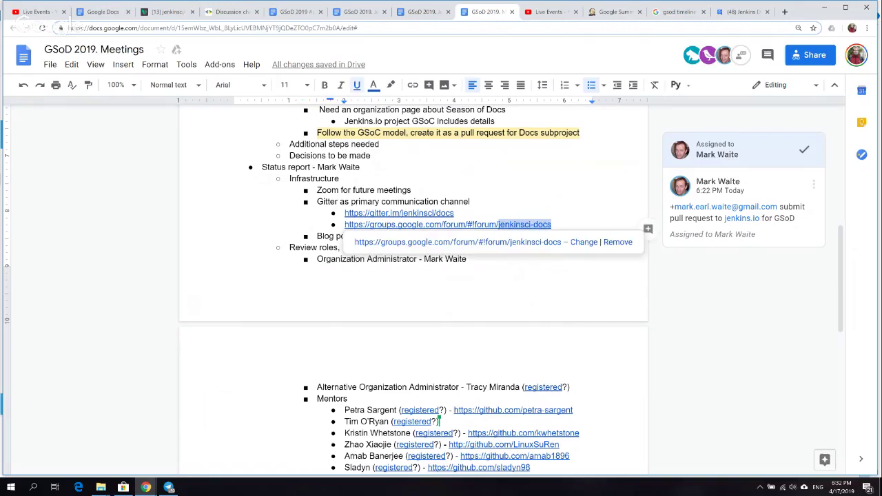
- Add a 'mailing list?' note addressed to a mentor below the Gitter link and nest the jenkinsci-docs link under it
{"action": "key", "text": "shift+Home"}
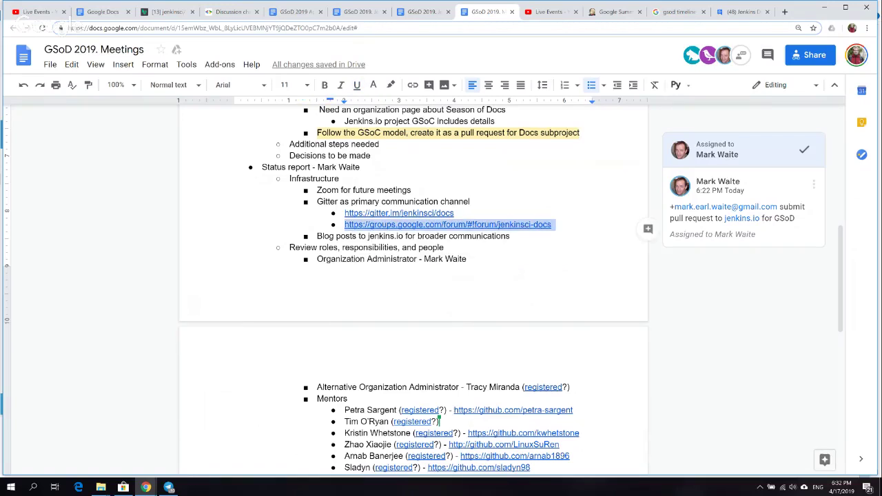
{"action": "double_click", "coordinate": [437, 215]}
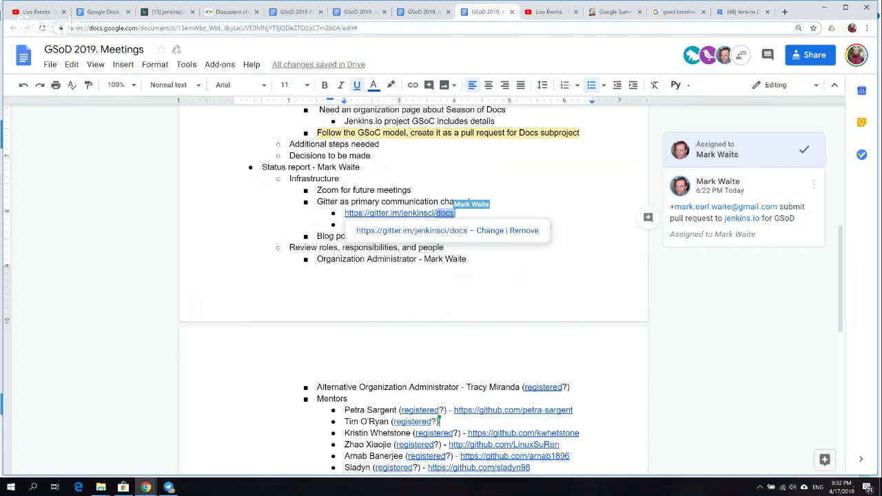
{"action": "left_click", "coordinate": [412, 190]}
{"action": "left_click", "coordinate": [451, 213]}
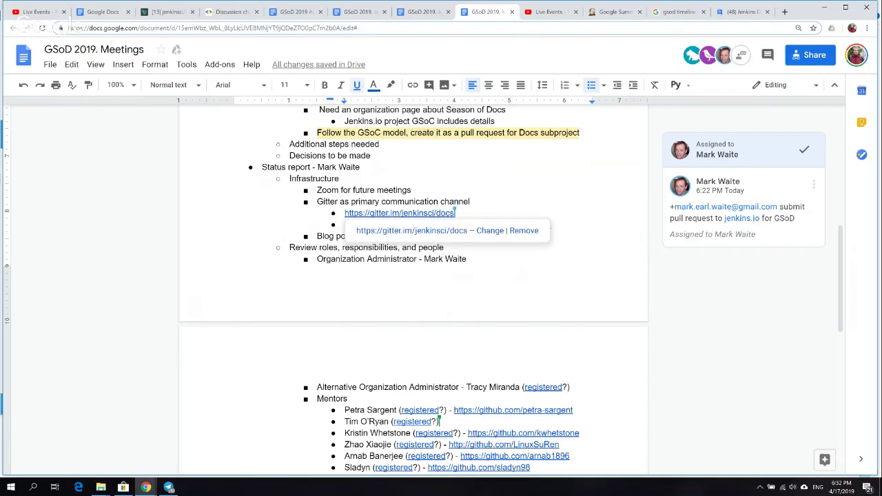
{"action": "key", "text": "Return"}
{"action": "type", "text": "Oleg"}
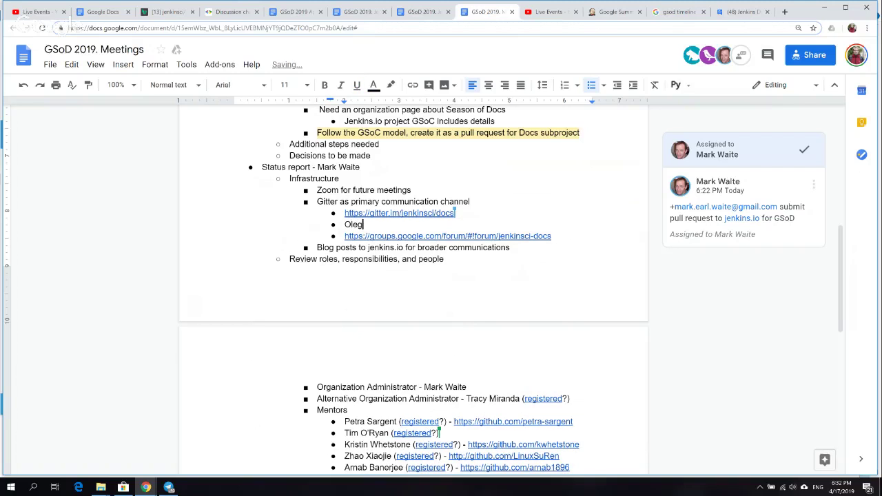
{"action": "type", "text": ": mailing list?"}
{"action": "key", "text": "Down"}
{"action": "key", "text": "Home"}
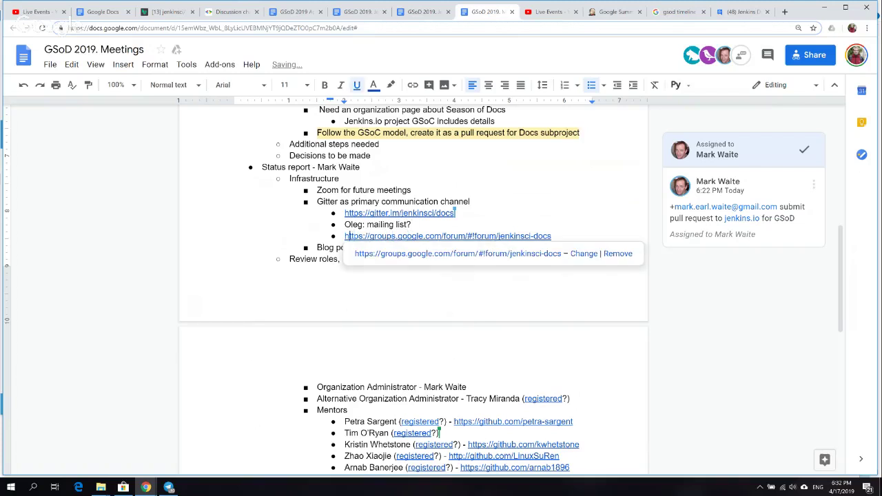
{"action": "key", "text": "Tab"}
{"action": "key", "text": "Down"}
{"action": "key", "text": "Down"}
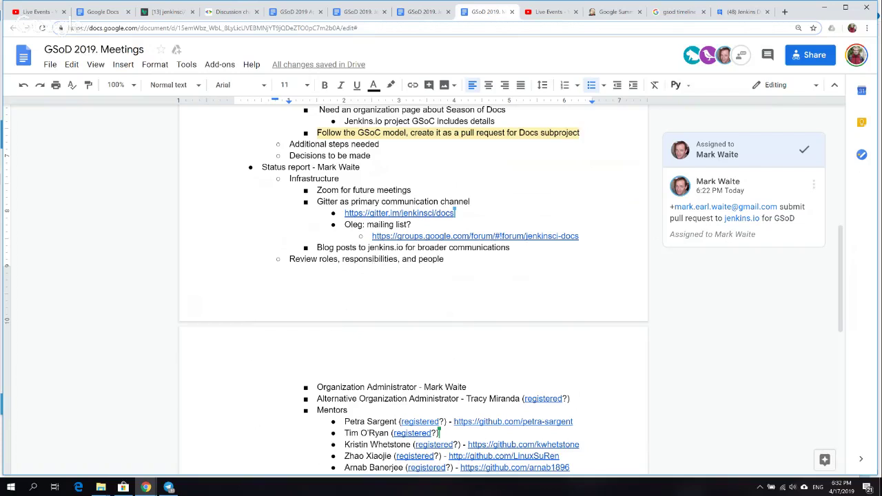
{"action": "left_click", "coordinate": [369, 29]}
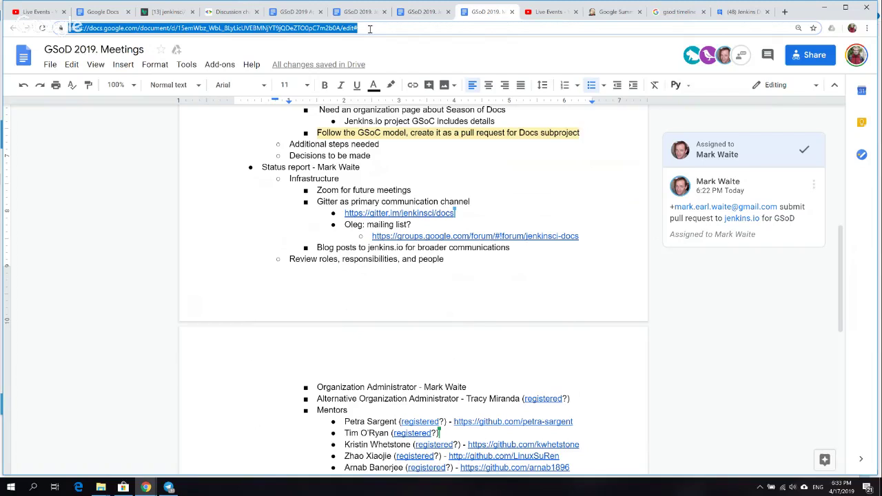
{"action": "left_click", "coordinate": [177, 12]}
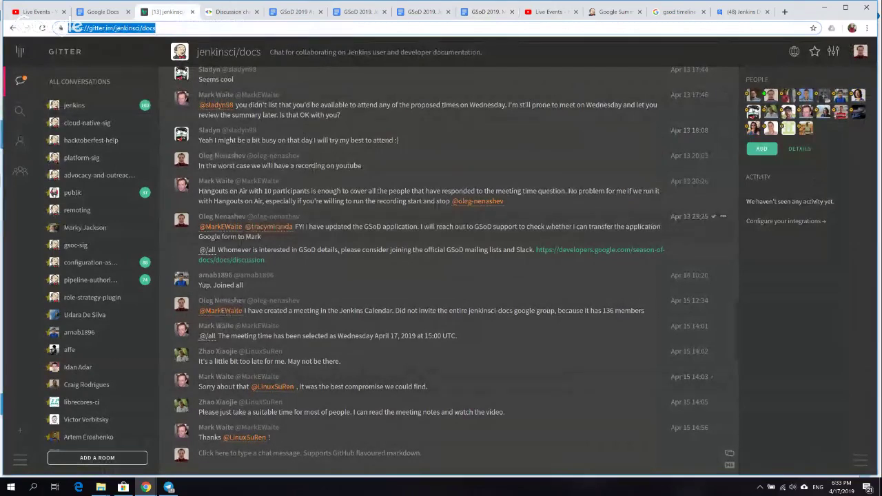
{"action": "left_click", "coordinate": [417, 14]}
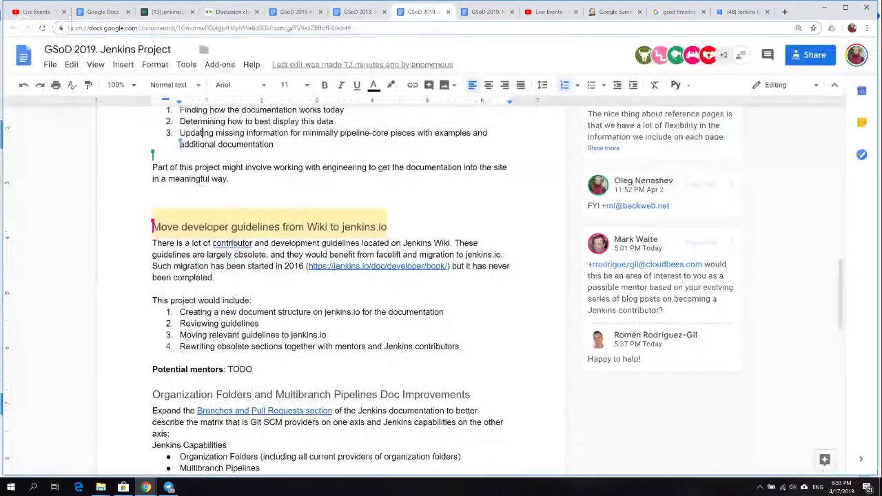
{"action": "left_click", "coordinate": [292, 12]}
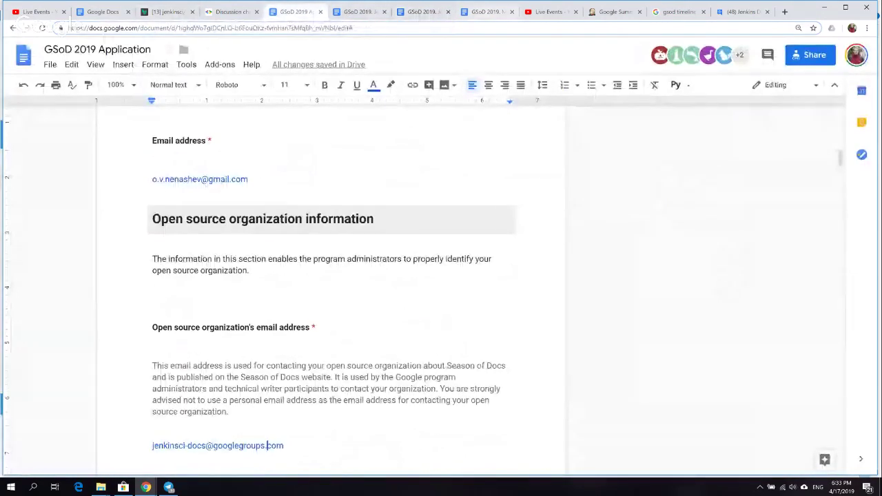
{"action": "left_click", "coordinate": [485, 12]}
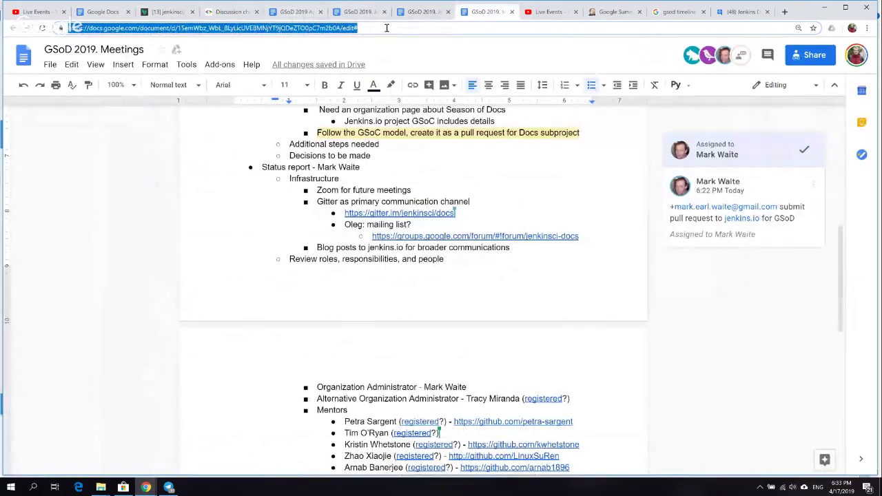
{"action": "left_click", "coordinate": [379, 247]}
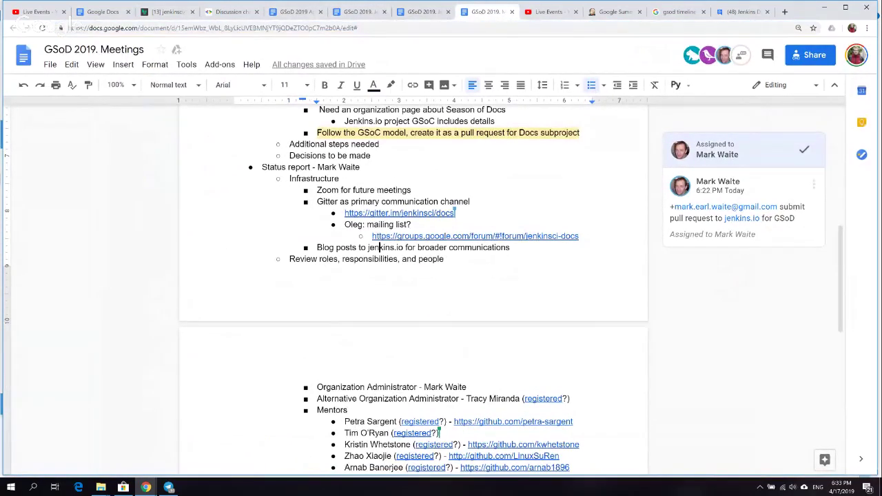
{"action": "left_click", "coordinate": [374, 258]}
{"action": "key", "text": "ctrl+Left"}
{"action": "key", "text": "ctrl+Left"}
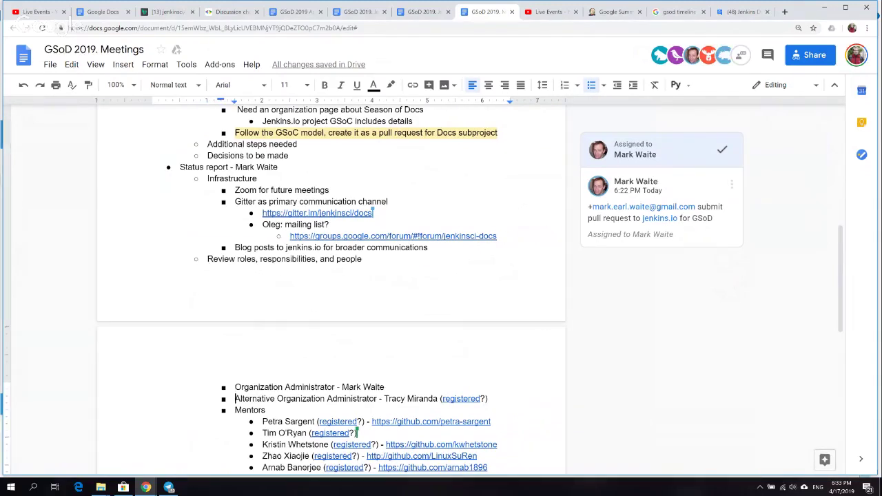
{"action": "left_click", "coordinate": [235, 247]}
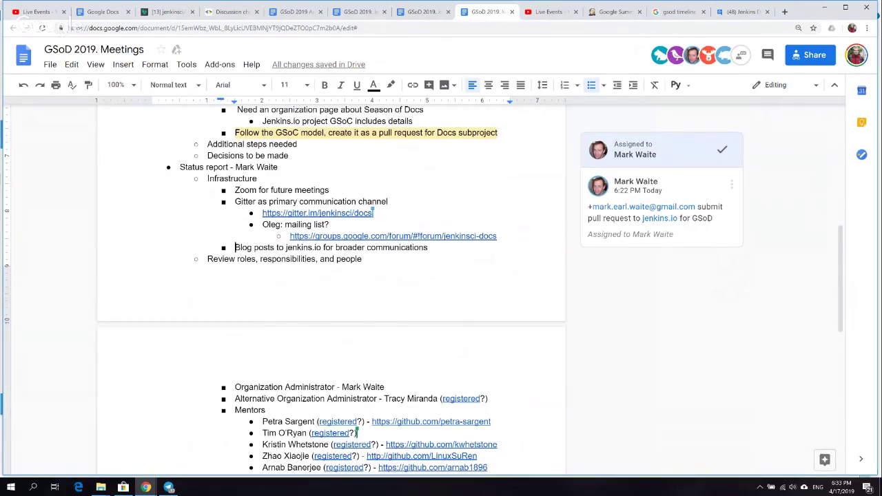
{"action": "left_click", "coordinate": [262, 421]}
{"action": "key", "text": "Down"}
{"action": "key", "text": "Down"}
{"action": "key", "text": "Down"}
{"action": "key", "text": "Down"}
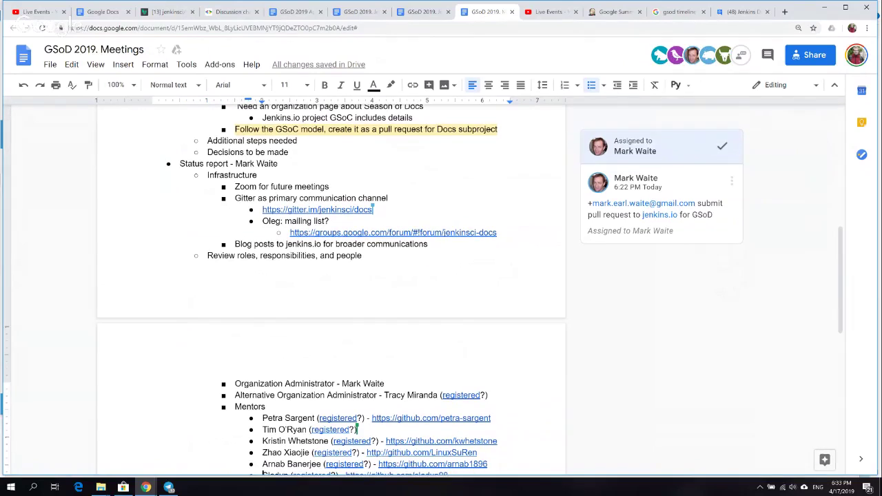
{"action": "key", "text": "Down"}
{"action": "key", "text": "Down"}
{"action": "key", "text": "Down"}
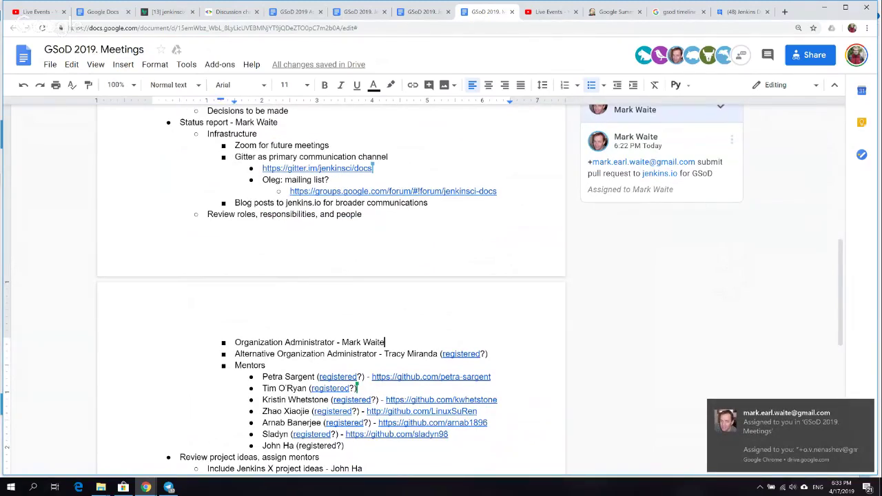
{"action": "key", "text": "Return"}
{"action": "key", "text": "Tab"}
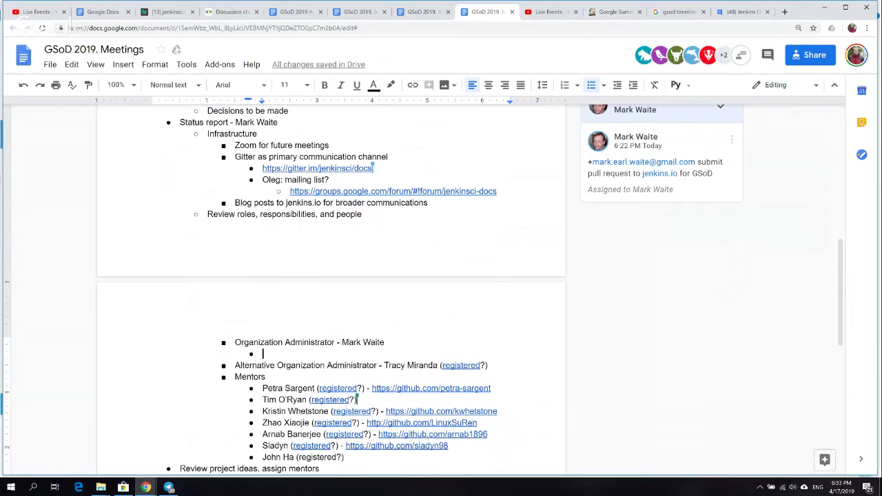
{"action": "type", "text": "onl"}
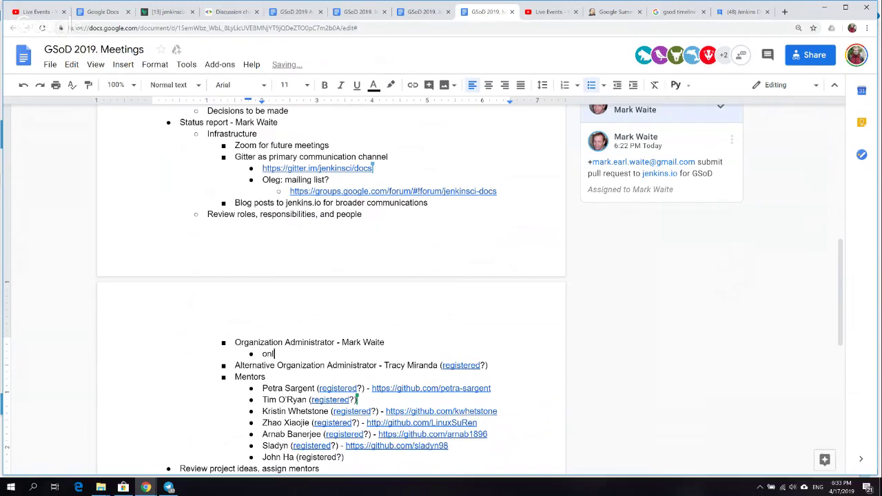
{"action": "type", "text": "y one organization"}
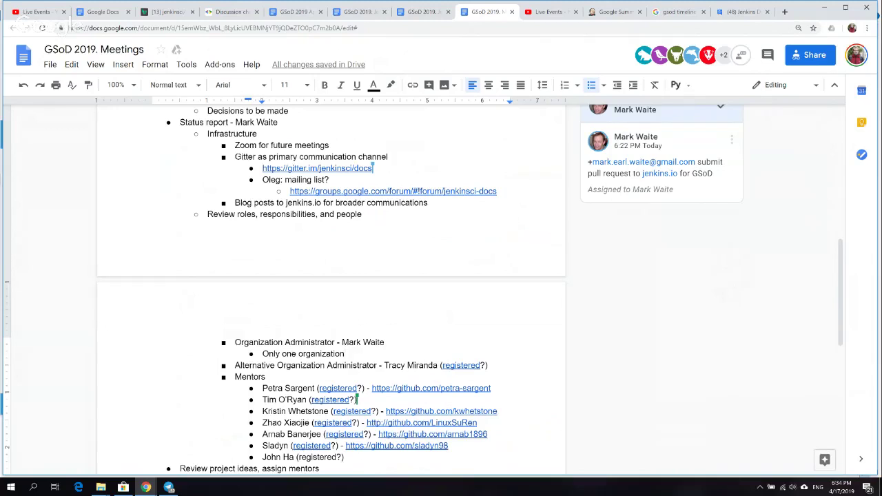
{"action": "key", "text": "Down"}
{"action": "key", "text": "Up"}
{"action": "key", "text": "Down"}
{"action": "key", "text": "Down"}
{"action": "key", "text": "Left"}
{"action": "key", "text": "Left"}
{"action": "key", "text": "Left"}
{"action": "key", "text": "Left"}
{"action": "key", "text": "Left"}
{"action": "key", "text": "Left"}
{"action": "key", "text": "Left"}
{"action": "left_click", "coordinate": [263, 388]}
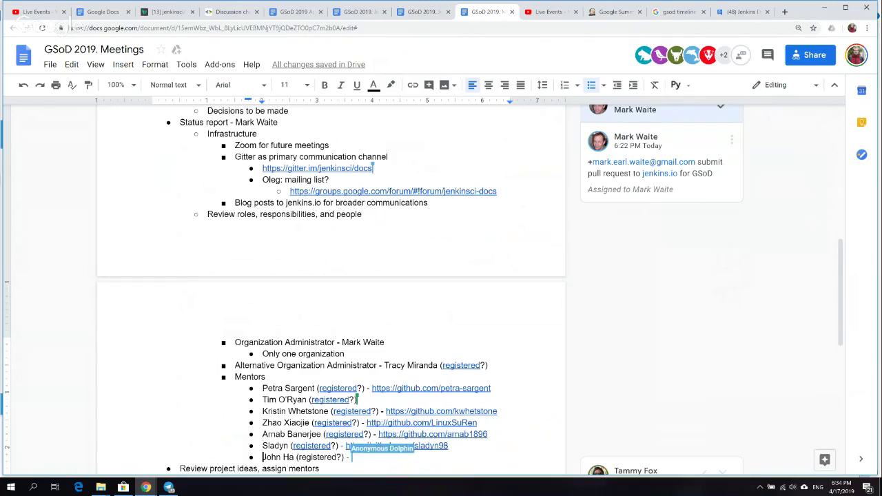
{"action": "key", "text": "Up"}
{"action": "key", "text": "End"}
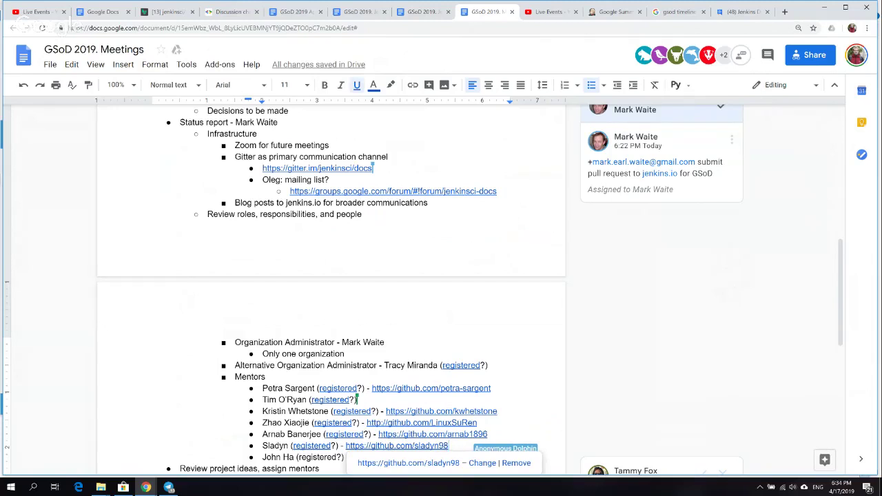
{"action": "key", "text": "Up"}
{"action": "key", "text": "Up"}
{"action": "key", "text": "Up"}
{"action": "key", "text": "Up"}
{"action": "key", "text": "Up"}
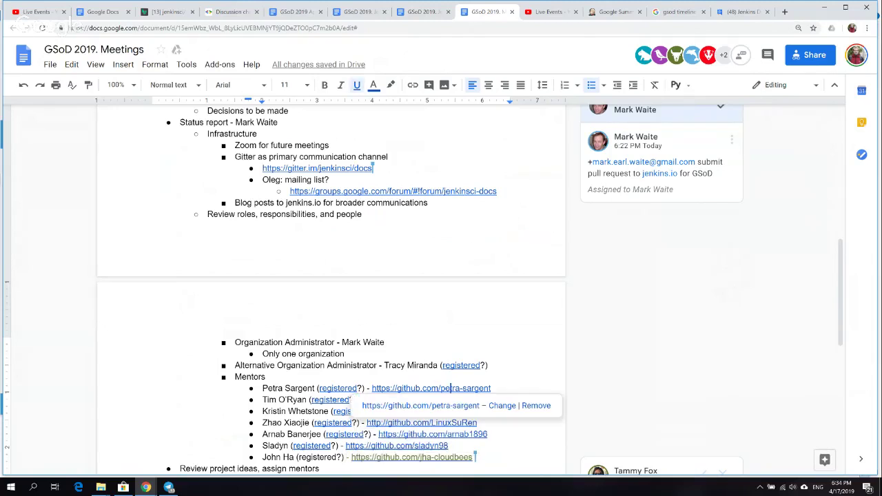
{"action": "key", "text": "Down"}
{"action": "key", "text": "Down"}
{"action": "key", "text": "Down"}
{"action": "key", "text": "Down"}
{"action": "key", "text": "Down"}
{"action": "key", "text": "Down"}
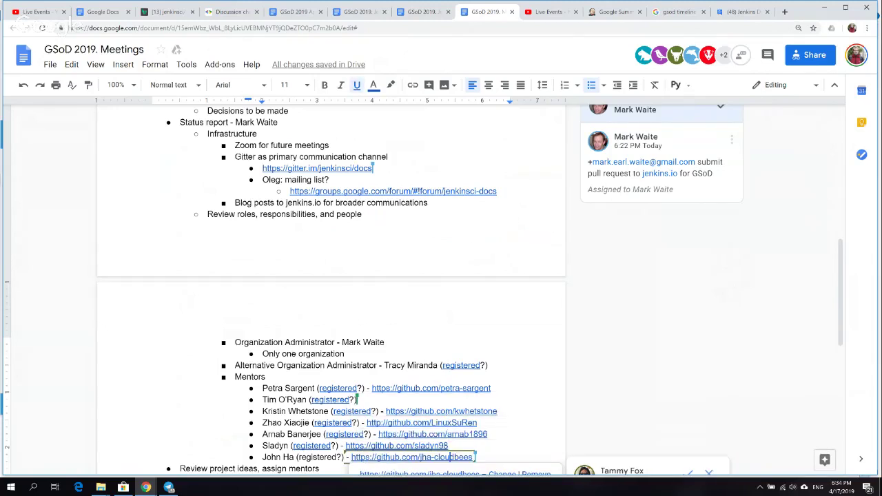
{"action": "scroll", "coordinate": [331, 289], "scroll_direction": "down", "scroll_amount": 1}
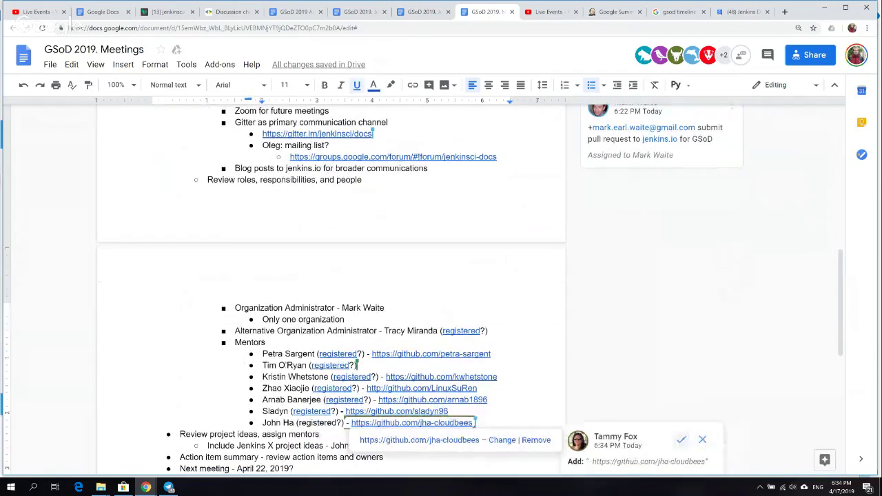
{"action": "left_click", "coordinate": [343, 422]}
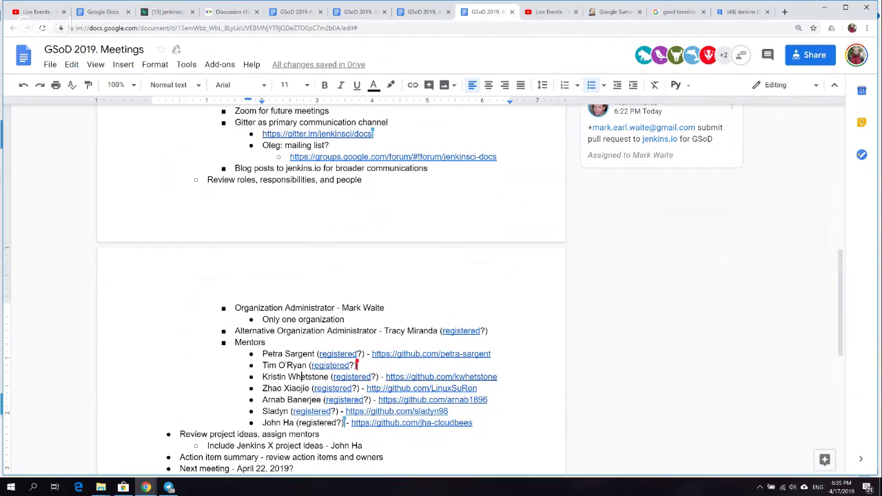
- Append ' for Jenkins (which may or may not include Jenkins X)' to the 'Only one organization' note
{"action": "left_click_drag", "start_coordinate": [288, 376], "coordinate": [379, 331]}
{"action": "left_click", "coordinate": [345, 319]}
{"action": "type", "text": "for Jenkins"}
{"action": "type", "text": "()"}
{"action": "type", "text": "which "}
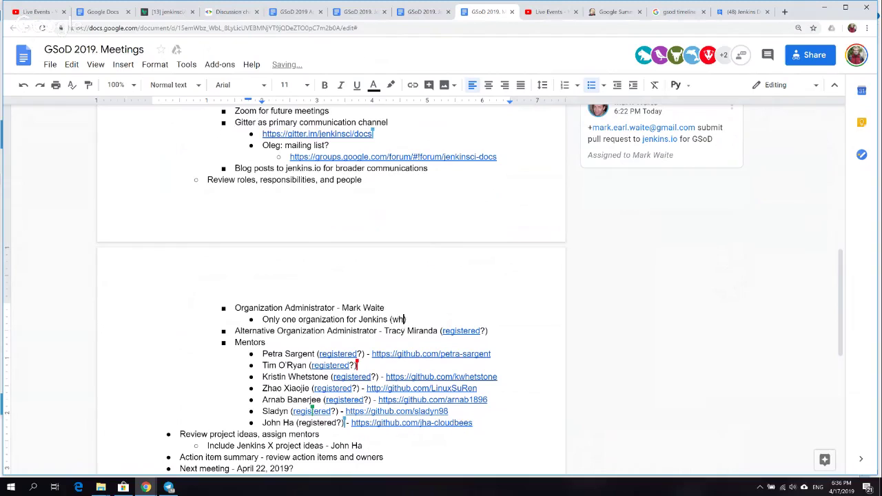
{"action": "type", "text": "may include Jenkins X"}
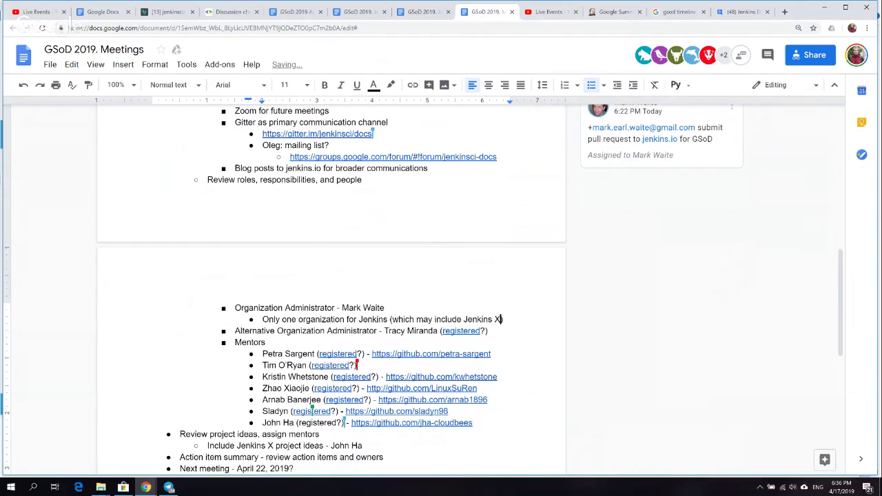
{"action": "key", "text": "Left"}
{"action": "key", "text": "Left"}
{"action": "key", "text": "Left"}
{"action": "key", "text": "Left"}
{"action": "key", "text": "Left"}
{"action": "key", "text": "Left"}
{"action": "key", "text": "Left"}
{"action": "key", "text": "Left"}
{"action": "key", "text": "Left"}
{"action": "key", "text": "Left"}
{"action": "key", "text": "Left"}
{"action": "key", "text": "Left"}
{"action": "key", "text": "Left"}
{"action": "key", "text": "Left"}
{"action": "key", "text": "Left"}
{"action": "key", "text": "Left"}
{"action": "key", "text": "Left"}
{"action": "key", "text": "Left"}
{"action": "type", "text": "o"}
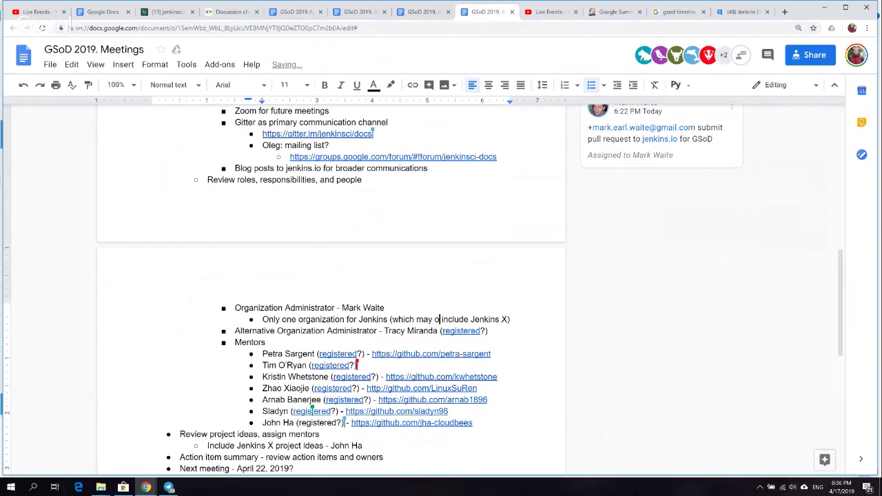
{"action": "type", "text": "r ma"}
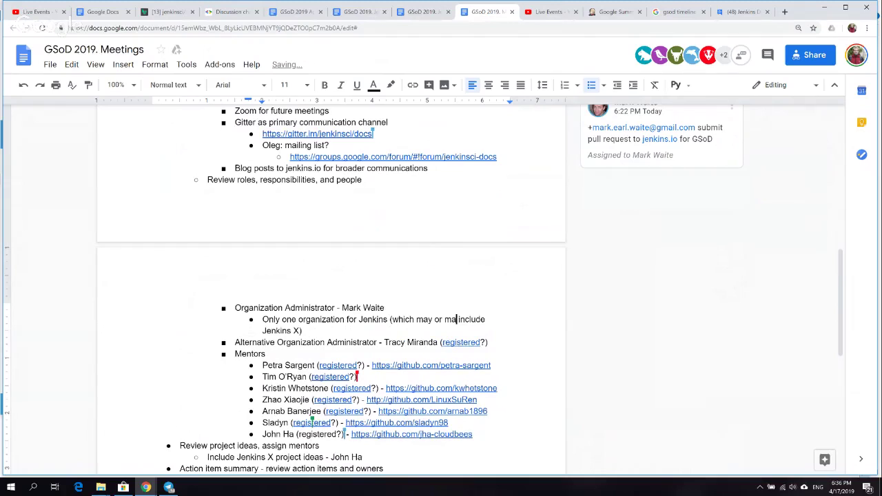
{"action": "type", "text": "y not"}
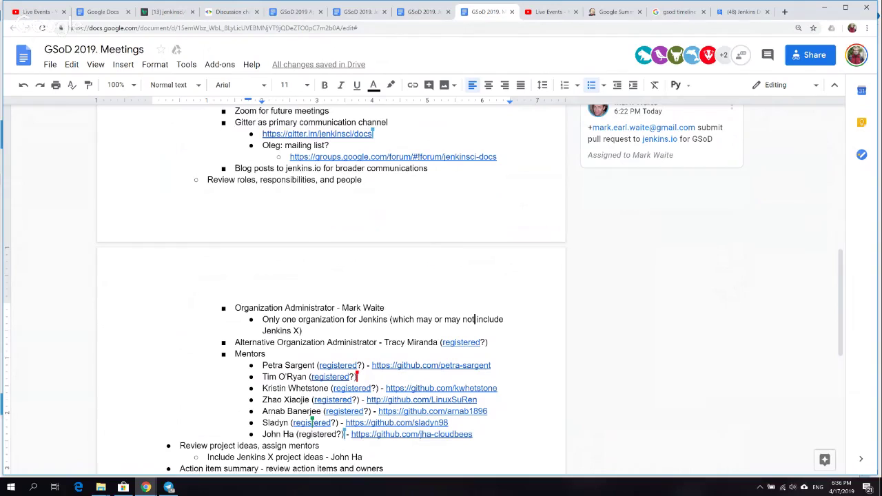
- Go down the agenda from the organization note to the project review line
{"action": "left_click", "coordinate": [302, 331]}
{"action": "key", "text": "Down"}
{"action": "key", "text": "Down"}
{"action": "key", "text": "Down"}
{"action": "key", "text": "Down"}
{"action": "key", "text": "Down"}
{"action": "key", "text": "Down"}
{"action": "key", "text": "Down"}
{"action": "key", "text": "Down"}
{"action": "key", "text": "Down"}
{"action": "key", "text": "Down"}
{"action": "key", "text": "Down"}
{"action": "key", "text": "End"}
{"action": "key", "text": "Down"}
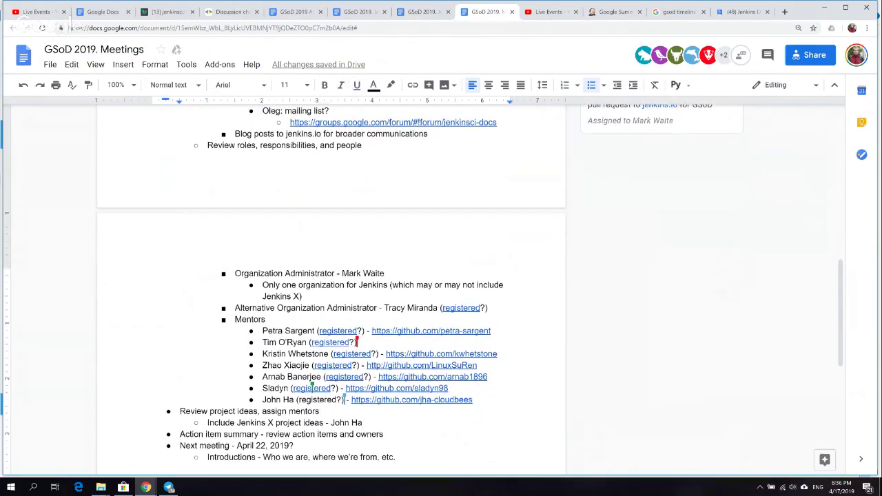
{"action": "key", "text": "Left"}
{"action": "key", "text": "Left"}
{"action": "key", "text": "Left"}
{"action": "key", "text": "Left"}
{"action": "key", "text": "Left"}
{"action": "key", "text": "Left"}
{"action": "key", "text": "Left"}
{"action": "key", "text": "Left"}
{"action": "key", "text": "Left"}
{"action": "key", "text": "Left"}
{"action": "key", "text": "Left"}
{"action": "key", "text": "Left"}
{"action": "key", "text": "Left"}
{"action": "key", "text": "Left"}
{"action": "key", "text": "Left"}
{"action": "key", "text": "Left"}
{"action": "key", "text": "Left"}
{"action": "key", "text": "Left"}
{"action": "key", "text": "Left"}
{"action": "key", "text": "Left"}
{"action": "key", "text": "Left"}
{"action": "key", "text": "Left"}
{"action": "key", "text": "Left"}
{"action": "key", "text": "Left"}
{"action": "key", "text": "Left"}
{"action": "key", "text": "Left"}
{"action": "key", "text": "Left"}
{"action": "key", "text": "Left"}
{"action": "key", "text": "Left"}
{"action": "key", "text": "Left"}
{"action": "key", "text": "Left"}
{"action": "key", "text": "Left"}
{"action": "key", "text": "Left"}
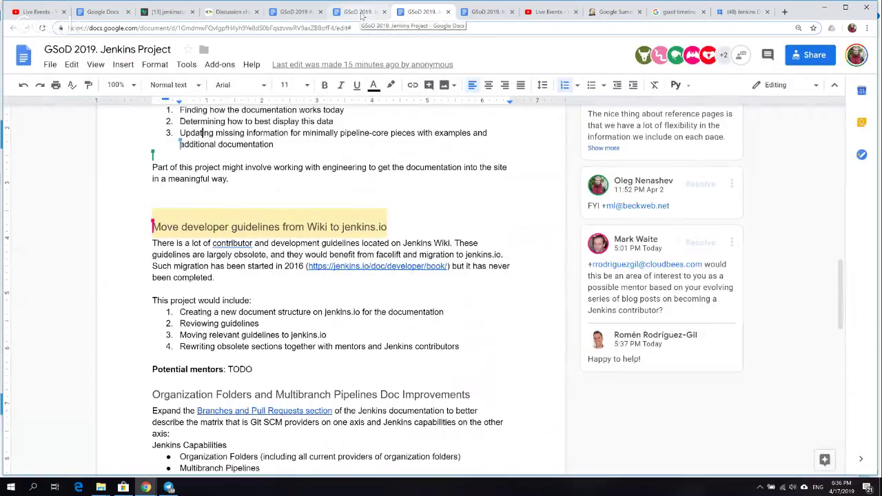
- Read through the project ideas descriptions down to the potential mentors line and Jenkins X heading
{"action": "left_click", "coordinate": [370, 167]}
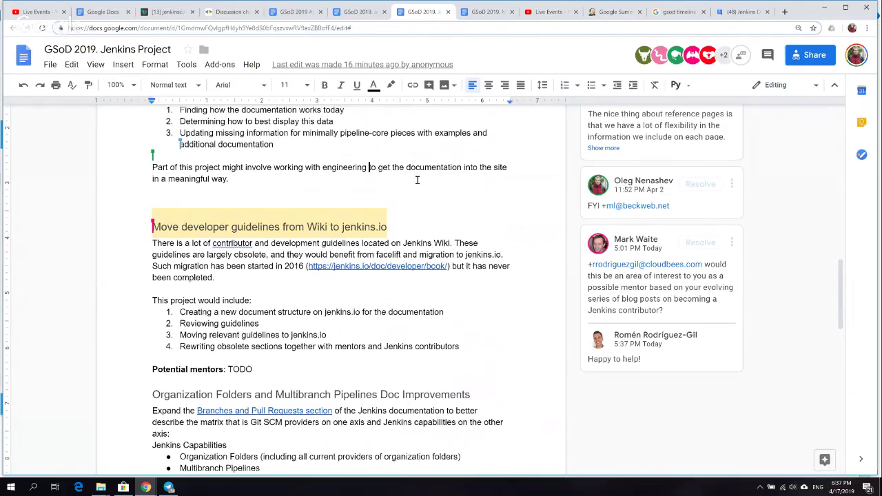
{"action": "left_click", "coordinate": [416, 180]}
{"action": "key", "text": "Down"}
{"action": "key", "text": "Down"}
{"action": "key", "text": "Down"}
{"action": "key", "text": "Down"}
{"action": "key", "text": "Down"}
{"action": "key", "text": "Down"}
{"action": "key", "text": "Down"}
{"action": "key", "text": "Down"}
{"action": "key", "text": "Down"}
{"action": "key", "text": "Down"}
{"action": "key", "text": "Down"}
{"action": "key", "text": "Down"}
{"action": "key", "text": "Down"}
{"action": "key", "text": "Down"}
{"action": "key", "text": "Down"}
{"action": "key", "text": "Down"}
{"action": "key", "text": "Down"}
{"action": "key", "text": "Down"}
{"action": "key", "text": "Down"}
{"action": "key", "text": "Down"}
{"action": "key", "text": "Down"}
{"action": "key", "text": "Down"}
{"action": "key", "text": "Down"}
{"action": "key", "text": "Down"}
{"action": "key", "text": "Down"}
{"action": "key", "text": "Down"}
{"action": "key", "text": "Down"}
{"action": "key", "text": "Down"}
{"action": "key", "text": "Down"}
{"action": "key", "text": "Down"}
{"action": "key", "text": "Down"}
{"action": "key", "text": "Down"}
{"action": "key", "text": "Down"}
{"action": "key", "text": "Down"}
{"action": "key", "text": "Down"}
{"action": "key", "text": "Down"}
{"action": "key", "text": "Down"}
{"action": "key", "text": "Down"}
{"action": "key", "text": "Down"}
{"action": "key", "text": "Down"}
{"action": "key", "text": "Down"}
{"action": "key", "text": "Down"}
{"action": "key", "text": "Down"}
{"action": "key", "text": "Down"}
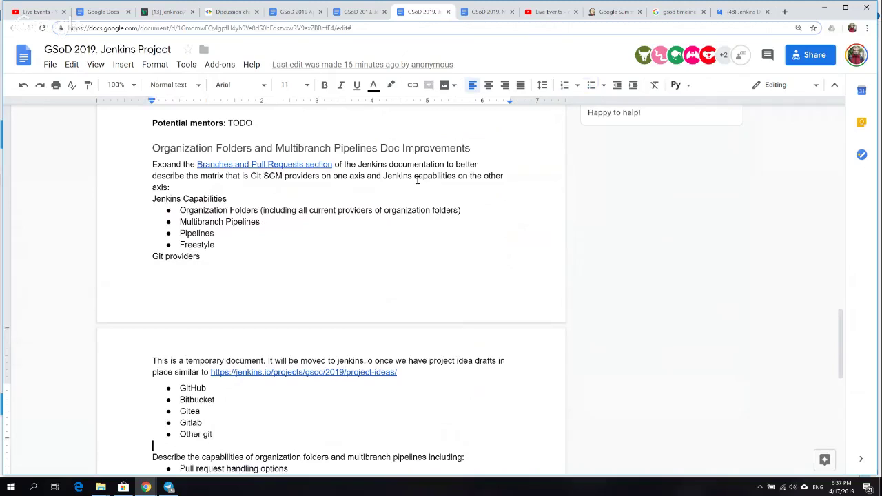
{"action": "key", "text": "Down"}
{"action": "key", "text": "Down"}
{"action": "key", "text": "Down"}
{"action": "key", "text": "Down"}
{"action": "key", "text": "Down"}
{"action": "key", "text": "Down"}
{"action": "key", "text": "Down"}
{"action": "key", "text": "Down"}
{"action": "key", "text": "Down"}
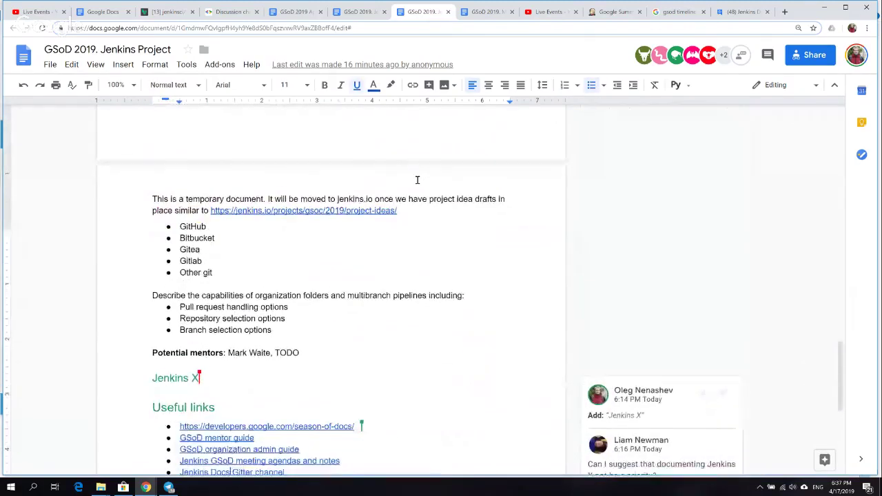
{"action": "key", "text": "Up"}
{"action": "key", "text": "Up"}
{"action": "key", "text": "Up"}
{"action": "key", "text": "Up"}
{"action": "key", "text": "Up"}
{"action": "key", "text": "Up"}
{"action": "key", "text": "Up"}
{"action": "key", "text": "Up"}
{"action": "key", "text": "Up"}
{"action": "key", "text": "Up"}
{"action": "key", "text": "Up"}
{"action": "key", "text": "Up"}
{"action": "key", "text": "Up"}
{"action": "key", "text": "Up"}
{"action": "key", "text": "Down"}
{"action": "key", "text": "Down"}
{"action": "key", "text": "ctrl+Right"}
{"action": "key", "text": "ctrl+Right"}
{"action": "key", "text": "Down"}
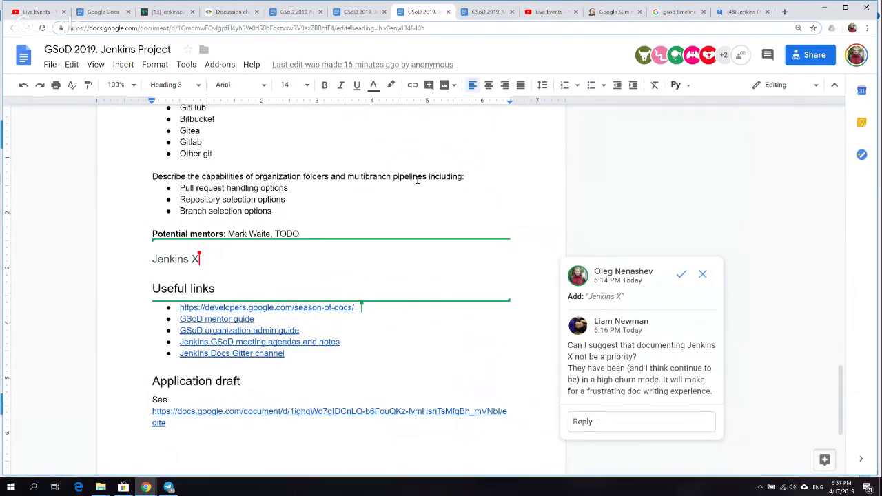
{"action": "key", "text": "Up"}
{"action": "key", "text": "Down"}
{"action": "key", "text": "Up"}
{"action": "key", "text": "Up"}
{"action": "key", "text": "Up"}
{"action": "key", "text": "Up"}
{"action": "key", "text": "Up"}
{"action": "key", "text": "Up"}
{"action": "key", "text": "Up"}
{"action": "key", "text": "Up"}
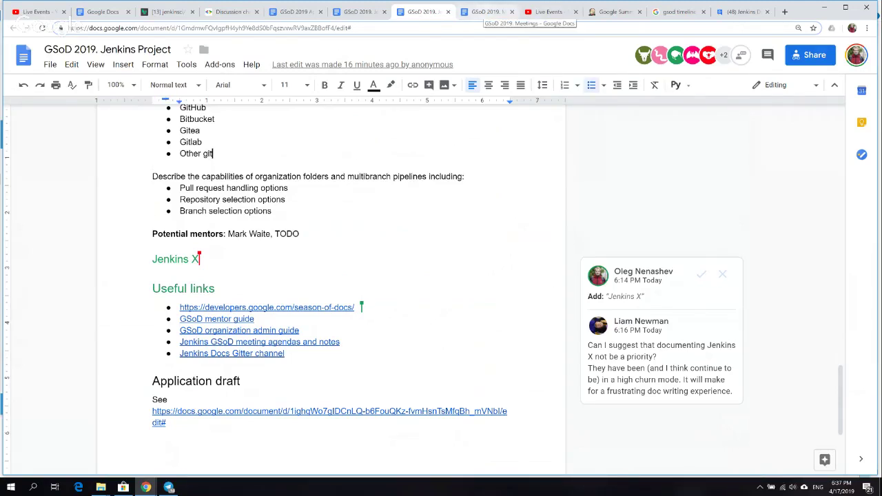
- Go back up past the capabilities paragraph and Git provider bullets to the suggested Jenkins X heading
{"action": "left_click", "coordinate": [322, 175]}
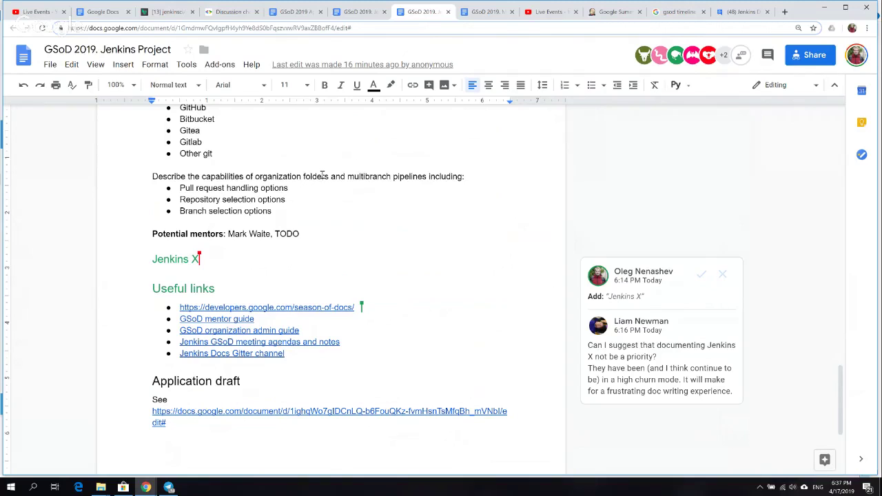
{"action": "key", "text": "Up"}
{"action": "key", "text": "Up"}
{"action": "key", "text": "Up"}
{"action": "key", "text": "Up"}
{"action": "key", "text": "Up"}
{"action": "key", "text": "Up"}
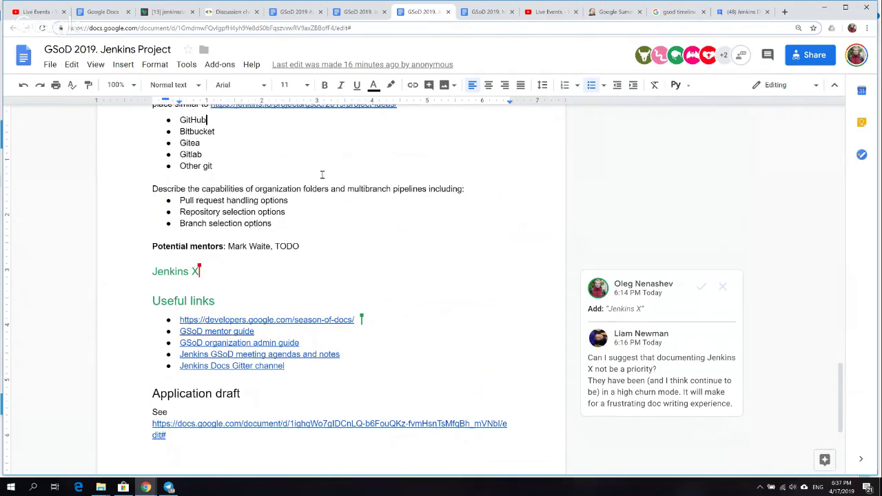
{"action": "key", "text": "Up"}
{"action": "key", "text": "Up"}
{"action": "key", "text": "Up"}
{"action": "key", "text": "Up"}
{"action": "key", "text": "Up"}
{"action": "key", "text": "Up"}
{"action": "key", "text": "Up"}
{"action": "key", "text": "Up"}
{"action": "key", "text": "Up"}
{"action": "key", "text": "Up"}
{"action": "key", "text": "Up"}
{"action": "key", "text": "Up"}
{"action": "key", "text": "Up"}
{"action": "key", "text": "Up"}
{"action": "key", "text": "Up"}
{"action": "key", "text": "Up"}
{"action": "key", "text": "Up"}
{"action": "key", "text": "Up"}
{"action": "key", "text": "Up"}
{"action": "key", "text": "Up"}
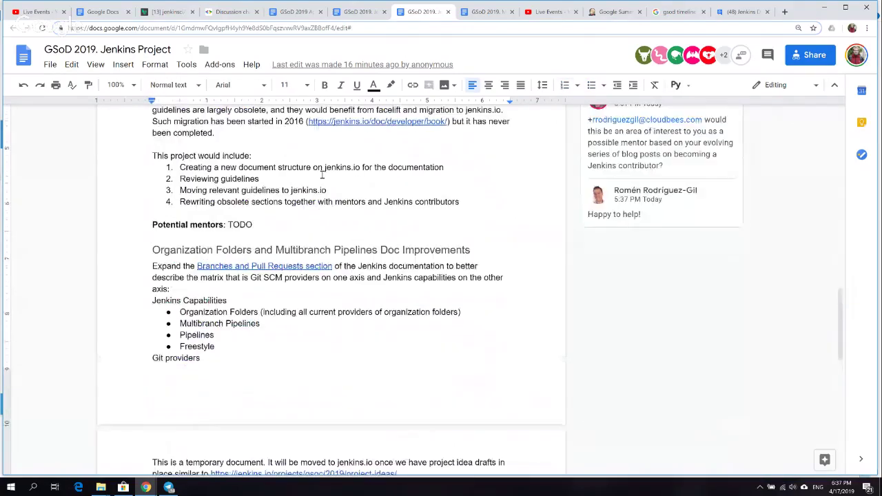
{"action": "key", "text": "Up"}
{"action": "key", "text": "Up"}
{"action": "key", "text": "Up"}
{"action": "key", "text": "Up"}
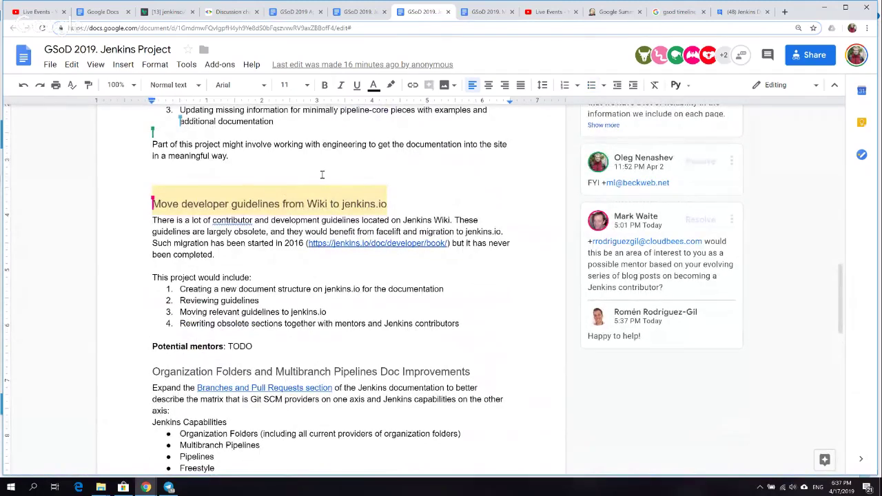
{"action": "scroll", "coordinate": [322, 174], "scroll_direction": "up", "scroll_amount": 1}
{"action": "scroll", "coordinate": [321, 174], "scroll_direction": "up", "scroll_amount": 3}
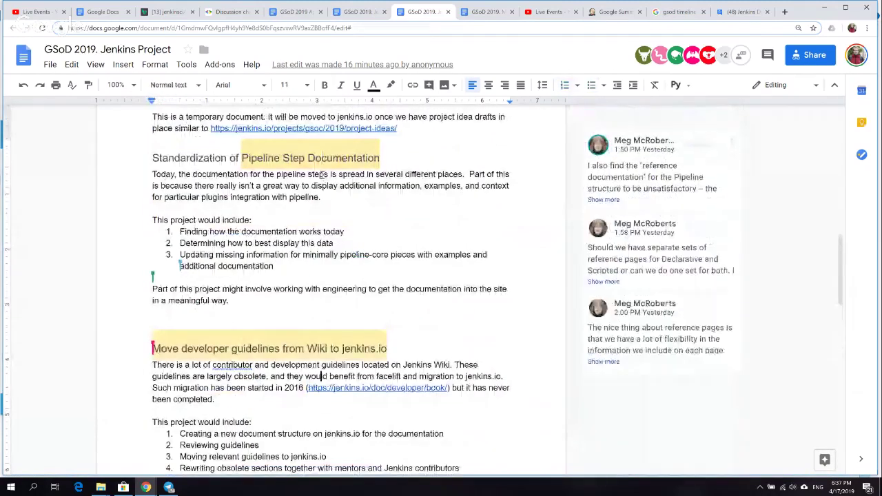
{"action": "scroll", "coordinate": [321, 175], "scroll_direction": "down", "scroll_amount": 20}
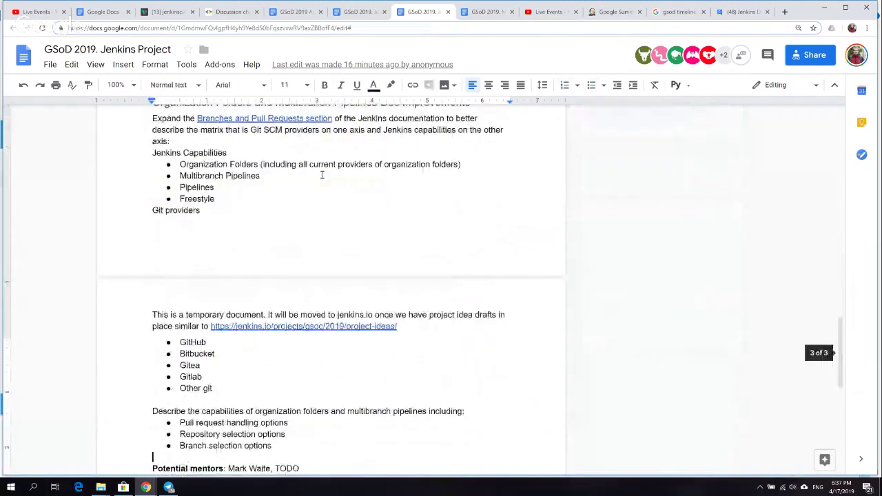
{"action": "key", "text": "Up"}
{"action": "key", "text": "Up"}
{"action": "key", "text": "Up"}
{"action": "key", "text": "Up"}
{"action": "key", "text": "Up"}
{"action": "key", "text": "Up"}
{"action": "key", "text": "Up"}
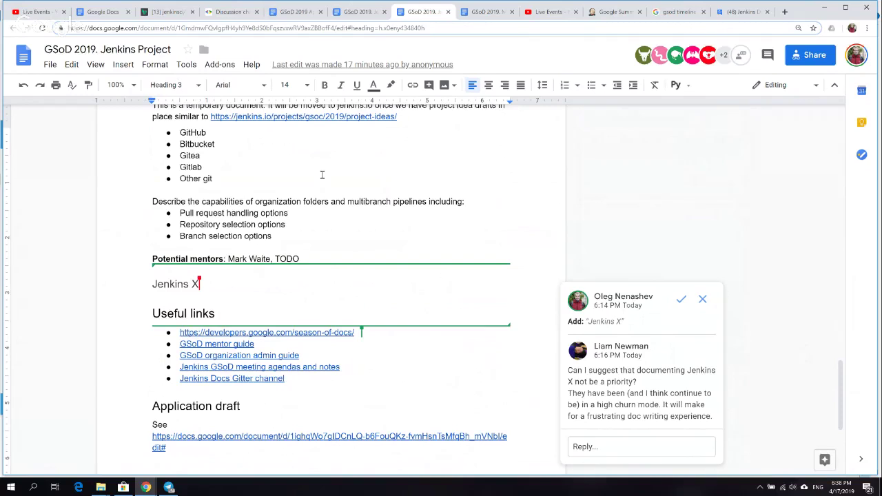
- Browse the other project ideas copy's guidelines and Pipeline Step Documentation sections, then return to the agenda
{"action": "left_click", "coordinate": [358, 19]}
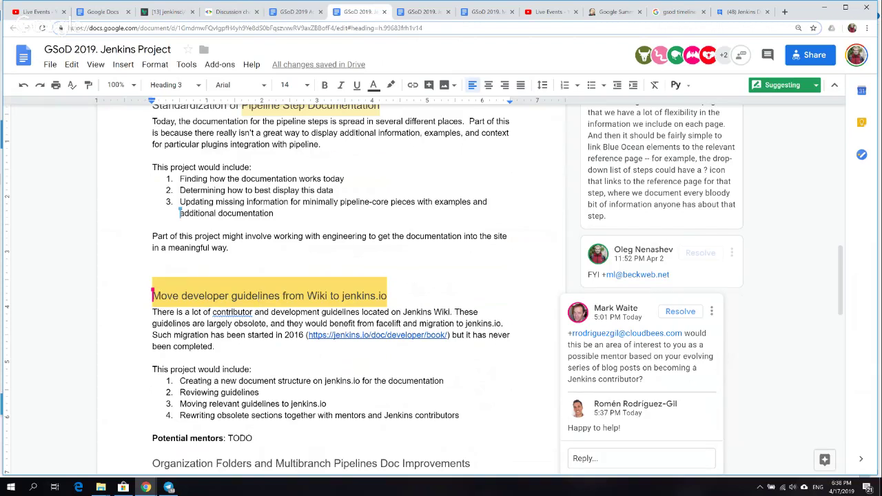
{"action": "left_click", "coordinate": [274, 335]}
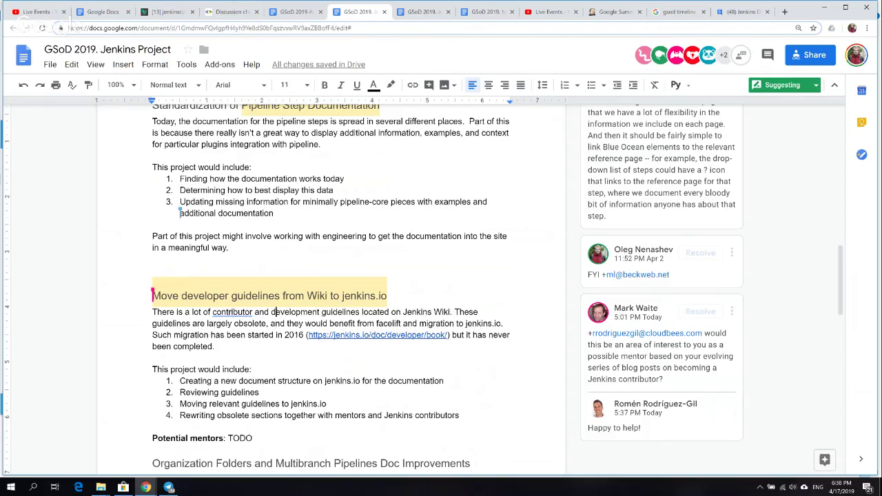
{"action": "left_click", "coordinate": [274, 121]}
{"action": "key", "text": "Up"}
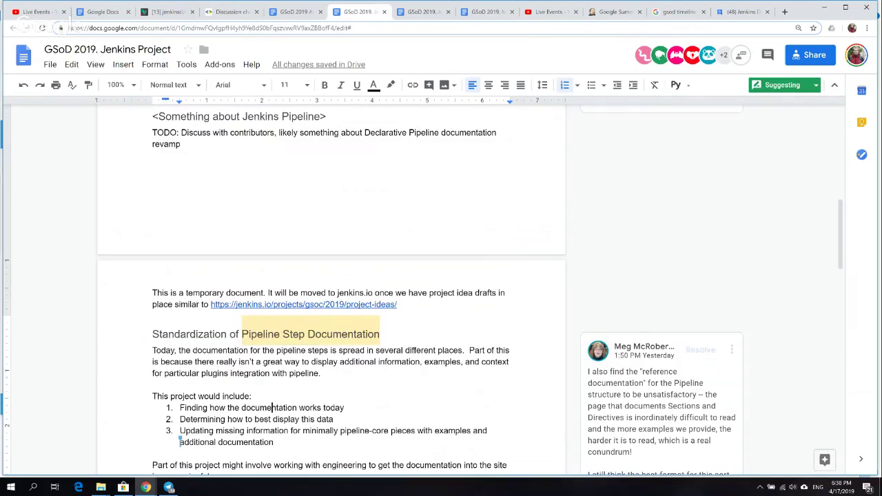
{"action": "left_click", "coordinate": [180, 441]}
{"action": "left_click", "coordinate": [309, 15]}
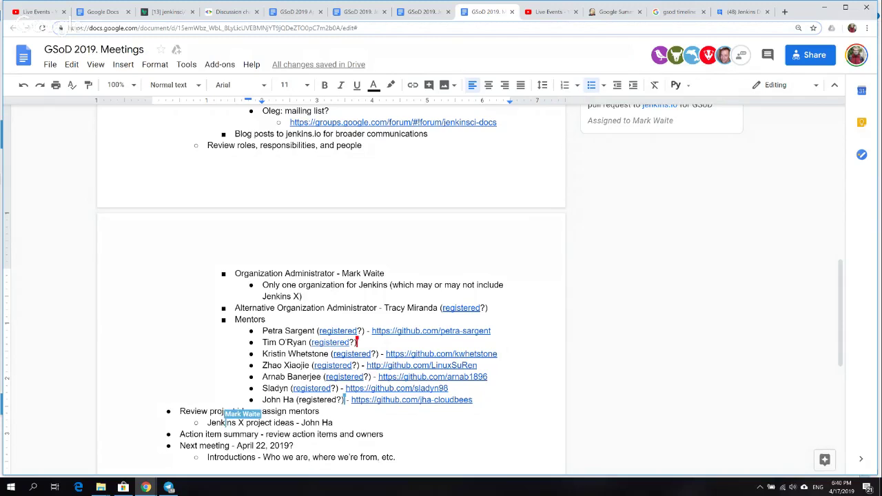
- Review the action item, 'Next meeting' and Introductions lines below the new 'Gather more project ideas into the doc' sub-item
{"action": "left_click", "coordinate": [226, 423]}
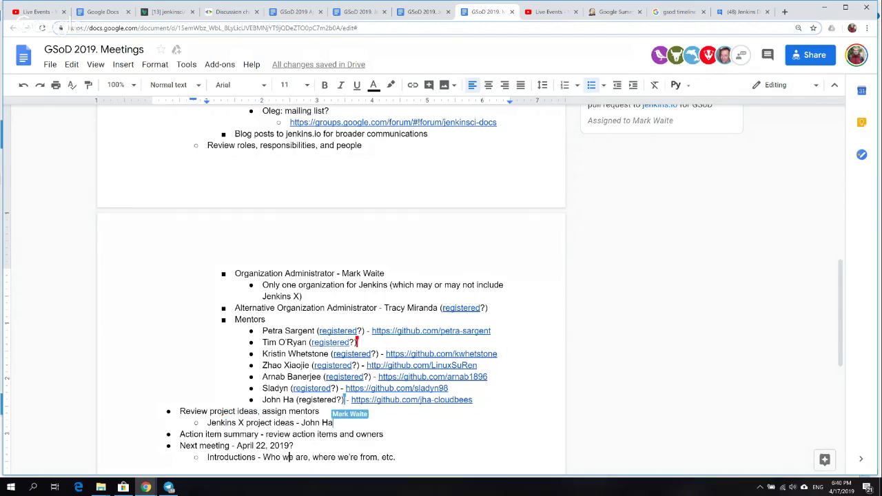
{"action": "scroll", "coordinate": [285, 457], "scroll_direction": "down", "scroll_amount": 1}
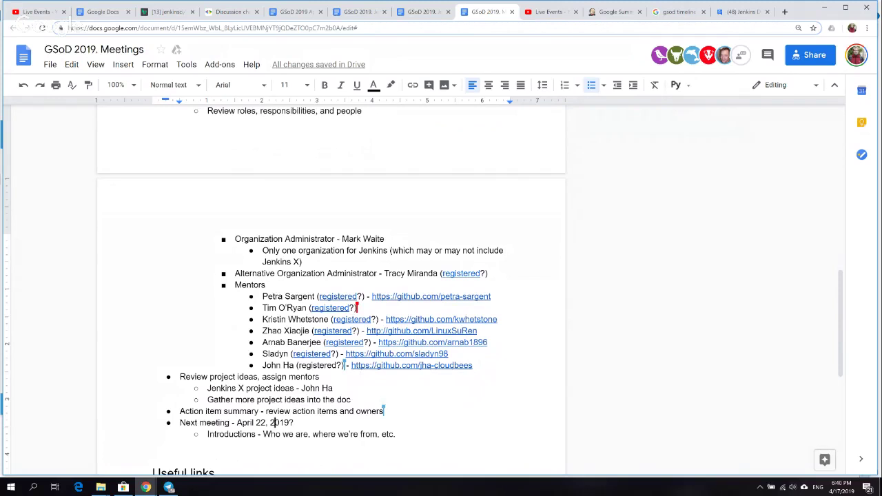
{"action": "left_click", "coordinate": [273, 434]}
{"action": "key", "text": "Down"}
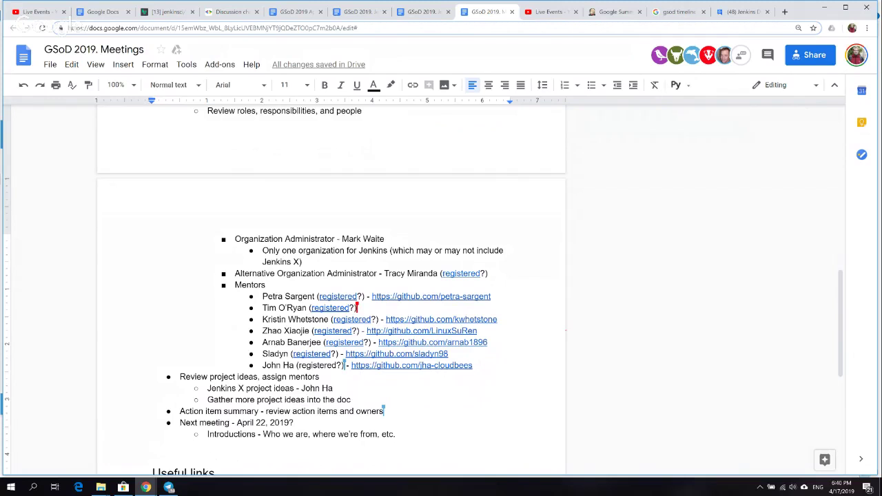
{"action": "key", "text": "Up"}
{"action": "key", "text": "Up"}
{"action": "key", "text": "ctrl+Left"}
{"action": "key", "text": "ctrl+Left"}
{"action": "key", "text": "ctrl+Left"}
{"action": "key", "text": "ctrl+Left"}
{"action": "left_click", "coordinate": [359, 411]}
{"action": "key", "text": "Right"}
{"action": "key", "text": "Right"}
{"action": "key", "text": "Right"}
{"action": "key", "text": "Right"}
{"action": "key", "text": "Right"}
{"action": "key", "text": "Down"}
{"action": "key", "text": "Up"}
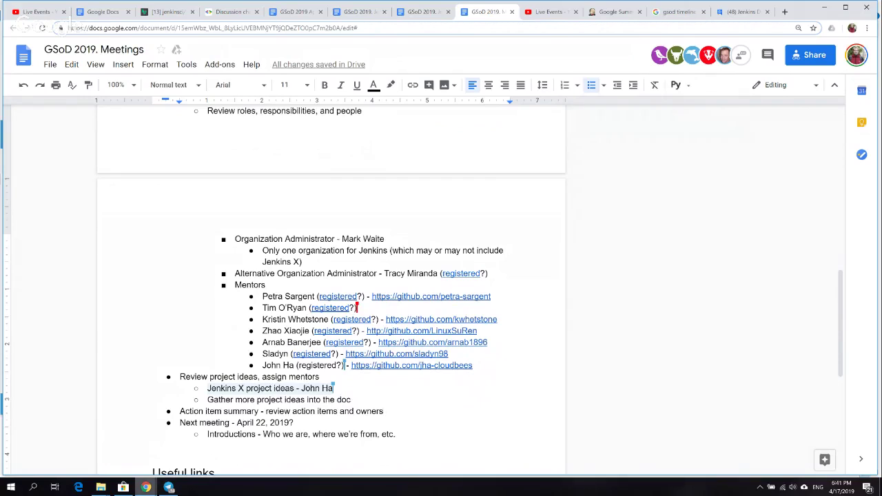
- Bring the GSoD 2019 meeting agenda window back to the front from the taskbar
{"action": "mouse_move", "coordinate": [146, 487]}
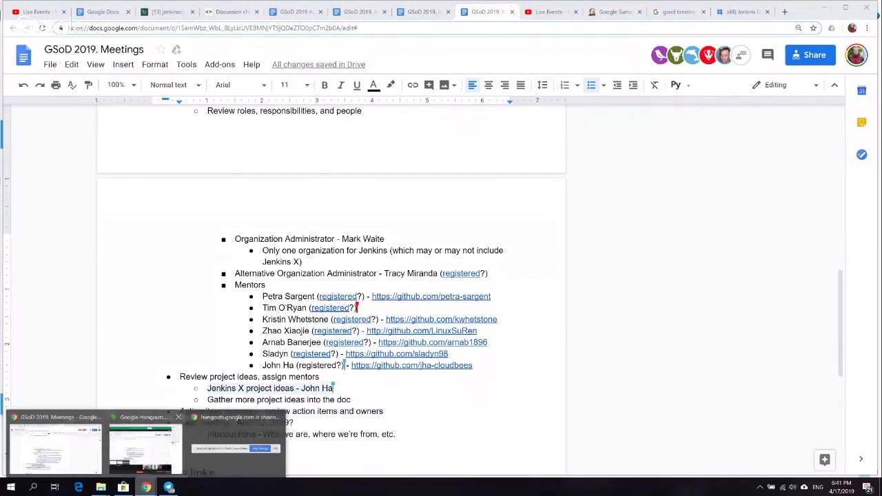
{"action": "mouse_move", "coordinate": [141, 448]}
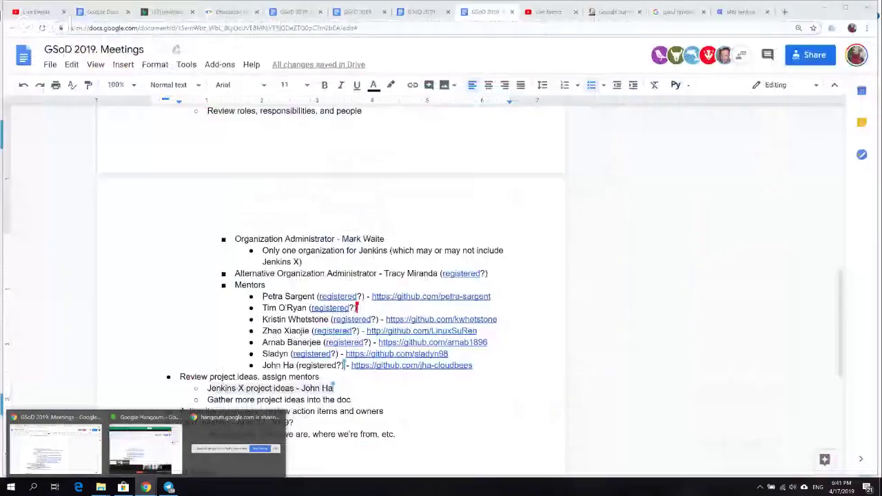
{"action": "left_click", "coordinate": [55, 447]}
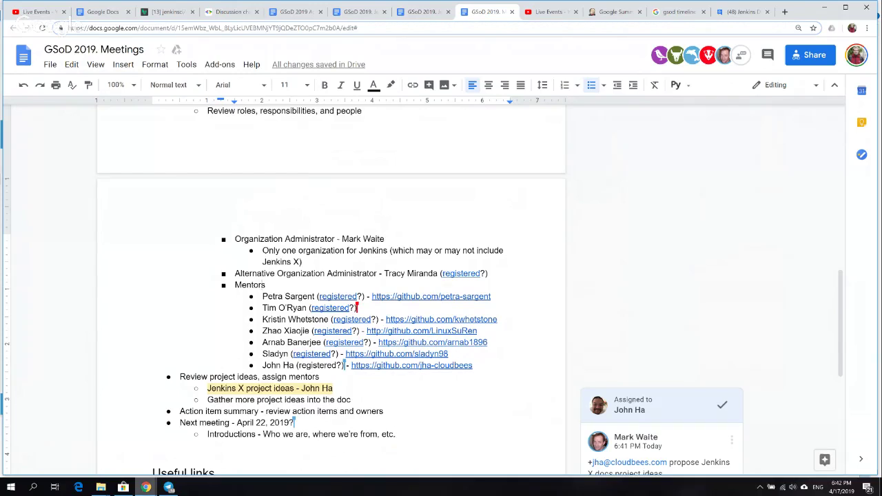
{"action": "mouse_move", "coordinate": [146, 487]}
{"action": "mouse_move", "coordinate": [142, 448]}
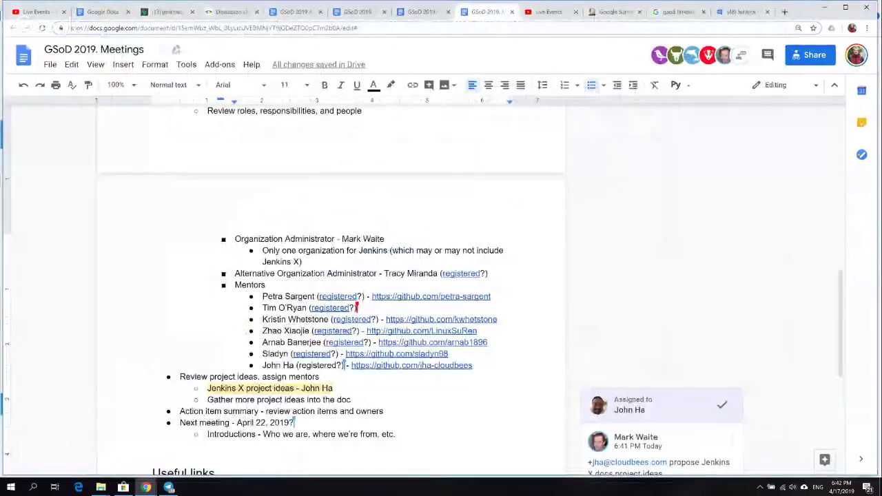
- Go to the GSoD 2019. Jenkins Project doc and follow its first Useful links entry, Season of Docs
{"action": "left_click", "coordinate": [783, 11]}
{"action": "type", "text": "gso"}
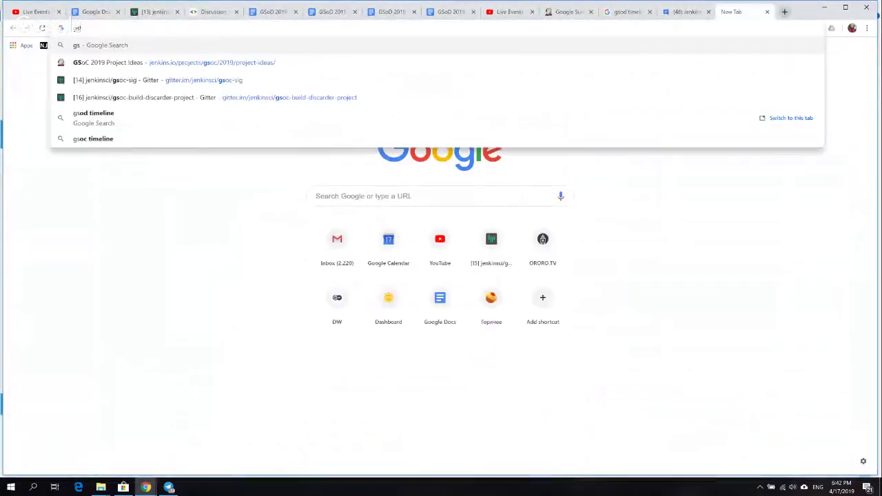
{"action": "left_click", "coordinate": [381, 12]}
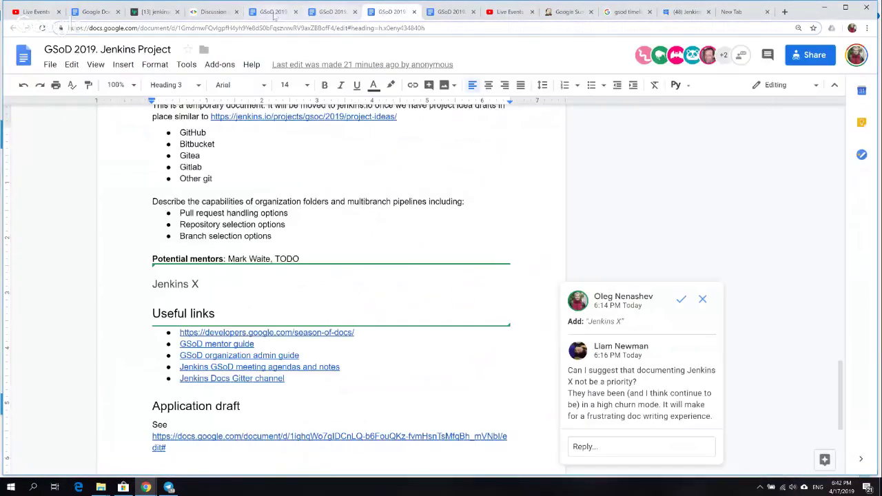
{"action": "left_click", "coordinate": [273, 14]}
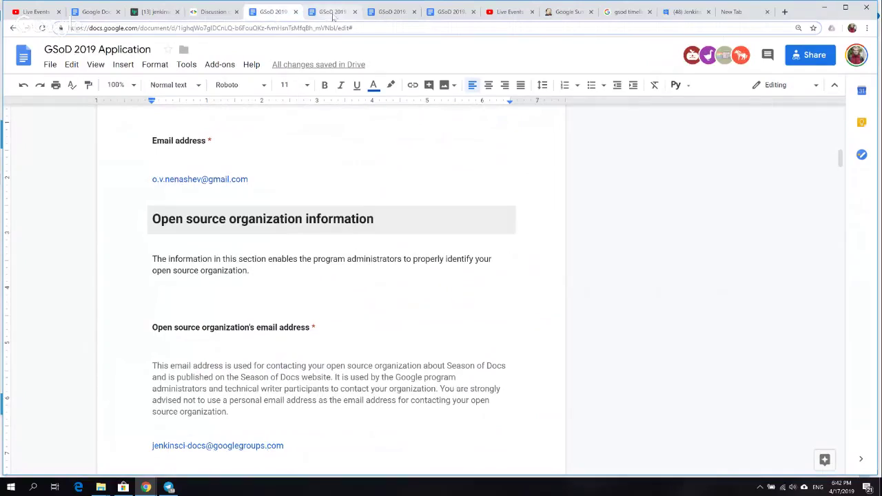
{"action": "left_click", "coordinate": [334, 13]}
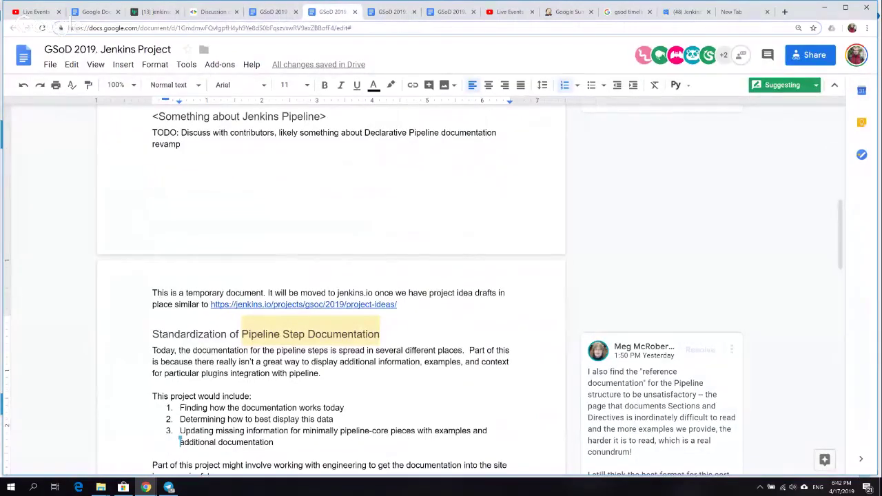
{"action": "scroll", "coordinate": [331, 289], "scroll_direction": "down", "scroll_amount": 15}
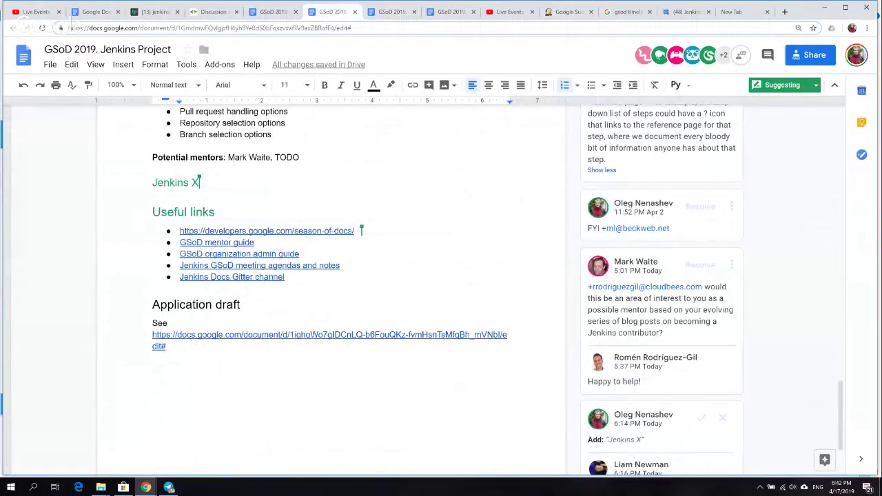
{"action": "left_click", "coordinate": [279, 231]}
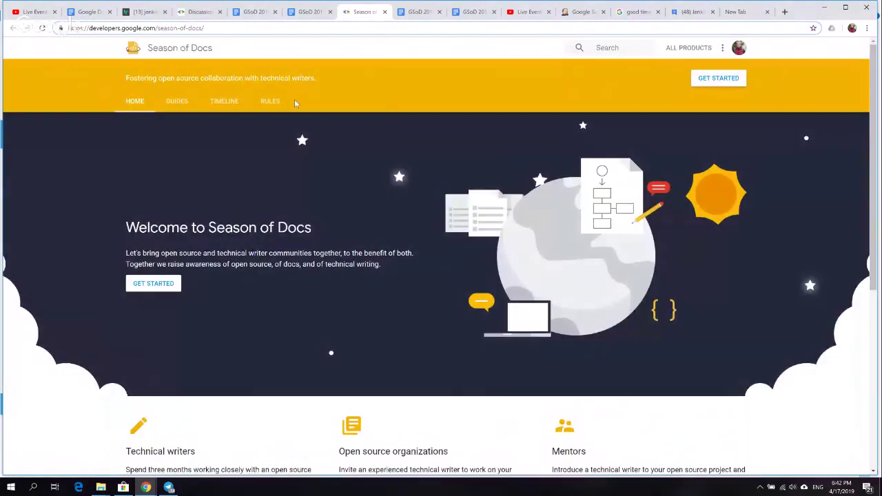
- Open the Season of Docs 2019 timeline and highlight the April 23 - April 29 and April 30 entries
{"action": "left_click", "coordinate": [232, 101]}
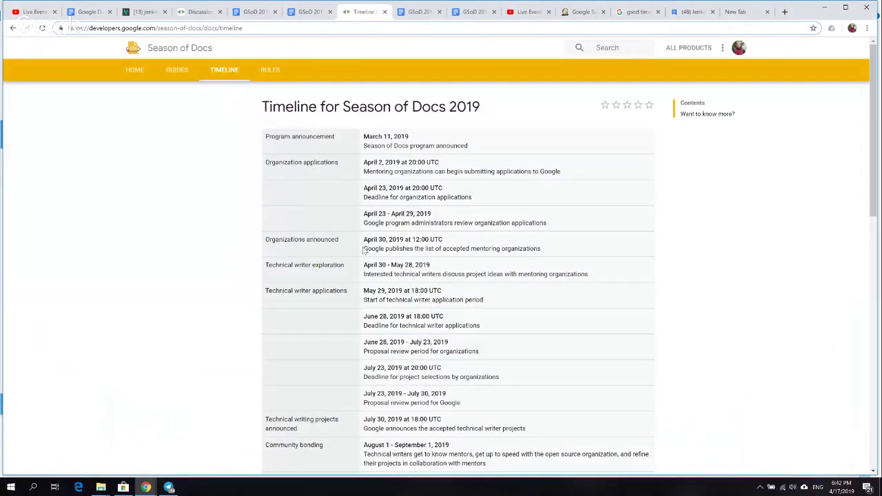
{"action": "double_click", "coordinate": [383, 215]}
{"action": "triple_click", "coordinate": [414, 214]}
{"action": "left_click", "coordinate": [433, 214]}
{"action": "left_click_drag", "start_coordinate": [433, 215], "coordinate": [541, 248]}
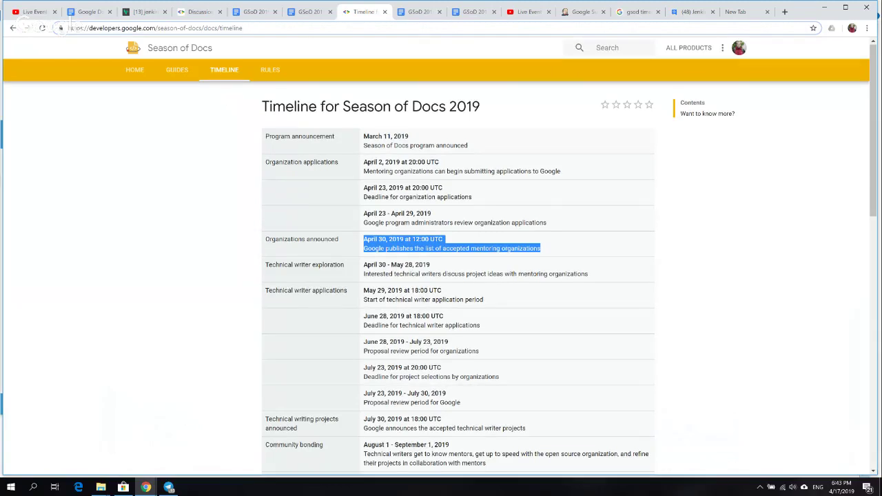
{"action": "scroll", "coordinate": [458, 276], "scroll_direction": "down", "scroll_amount": 5}
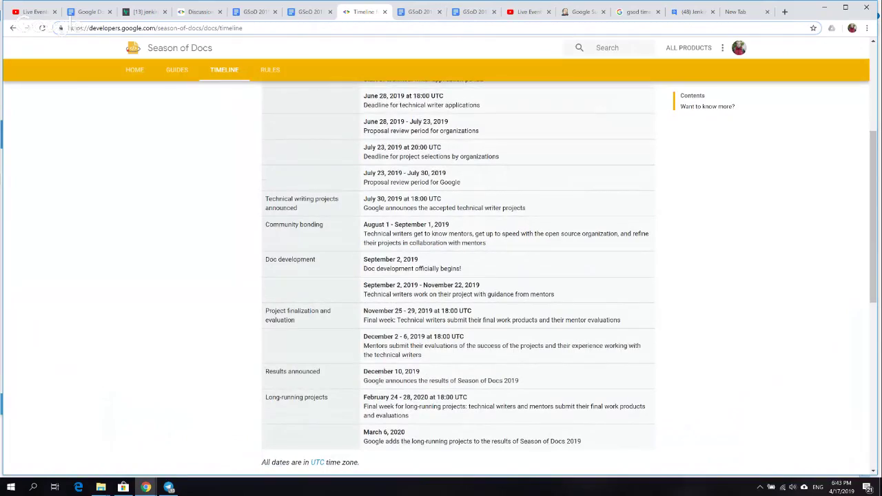
{"action": "scroll", "coordinate": [458, 275], "scroll_direction": "up", "scroll_amount": 5}
{"action": "left_click_drag", "start_coordinate": [363, 201], "coordinate": [540, 210]}
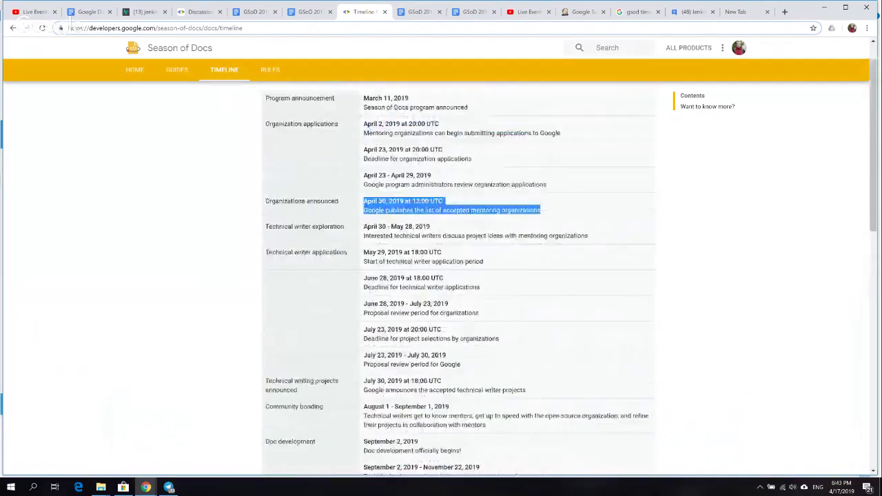
{"action": "scroll", "coordinate": [458, 275], "scroll_direction": "up", "scroll_amount": 1}
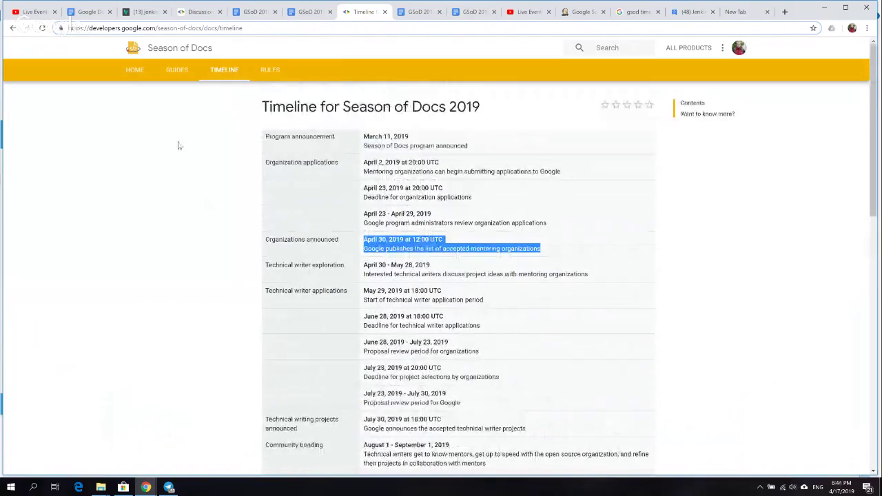
- Bring the screen-sharing Google Hangouts call back in front of the timeline page
{"action": "mouse_move", "coordinate": [145, 487]}
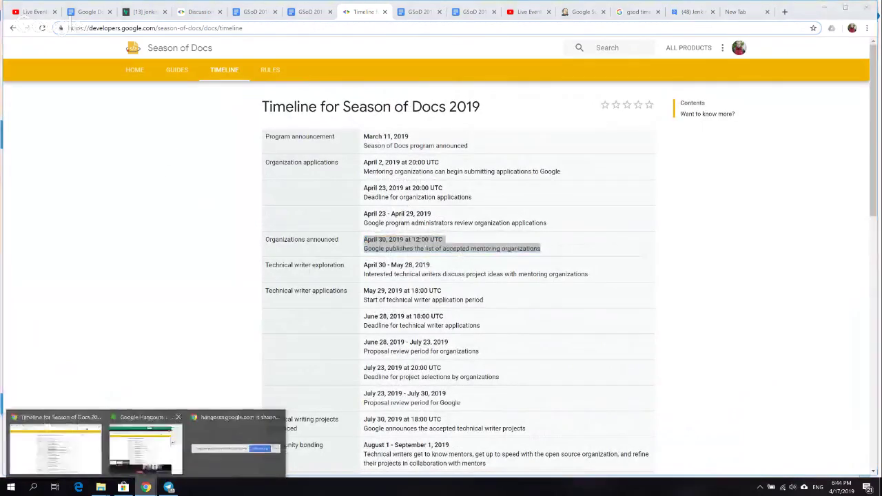
{"action": "left_click", "coordinate": [147, 444]}
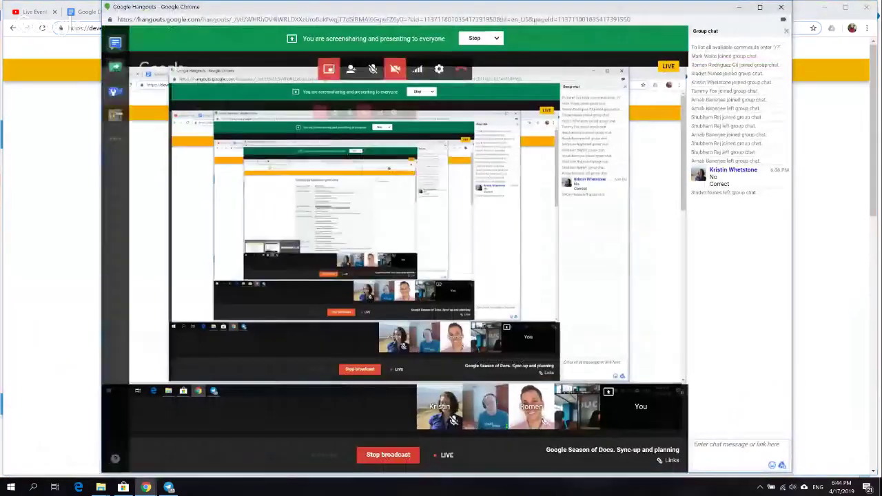